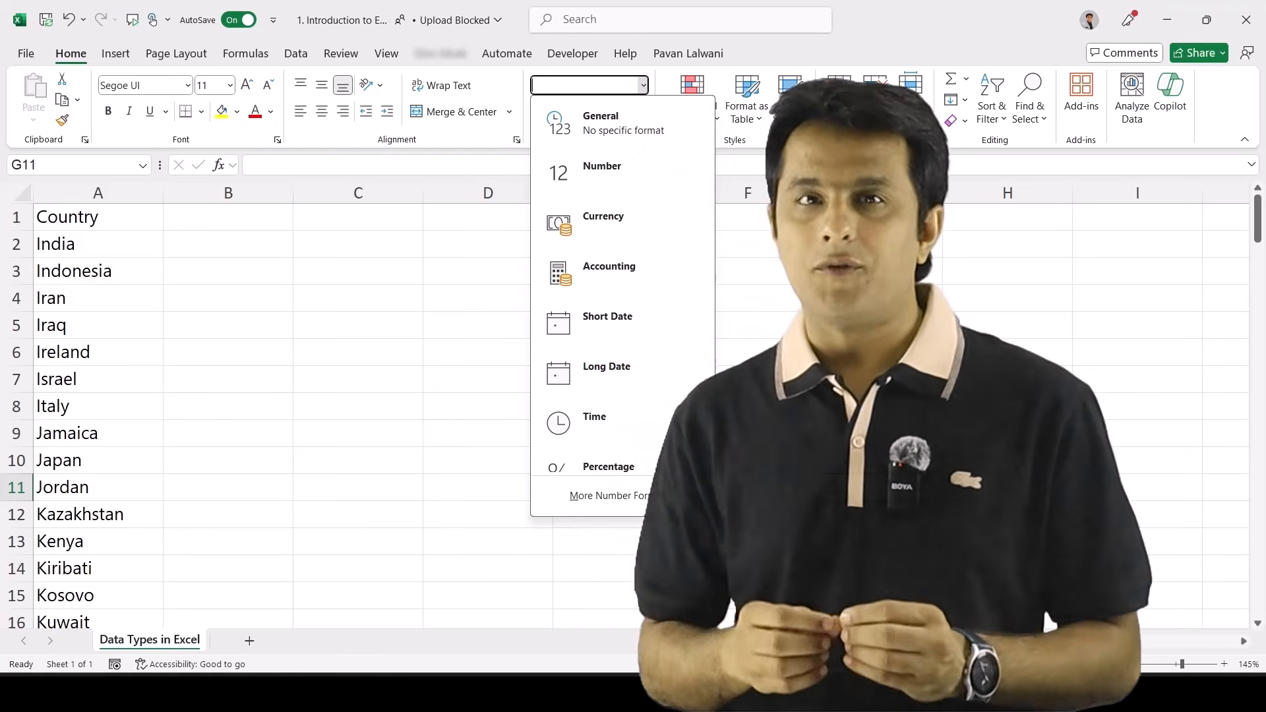
Display all the linked data types offered for cells, including Stocks, Currencies and Geography
left_click(455, 275)
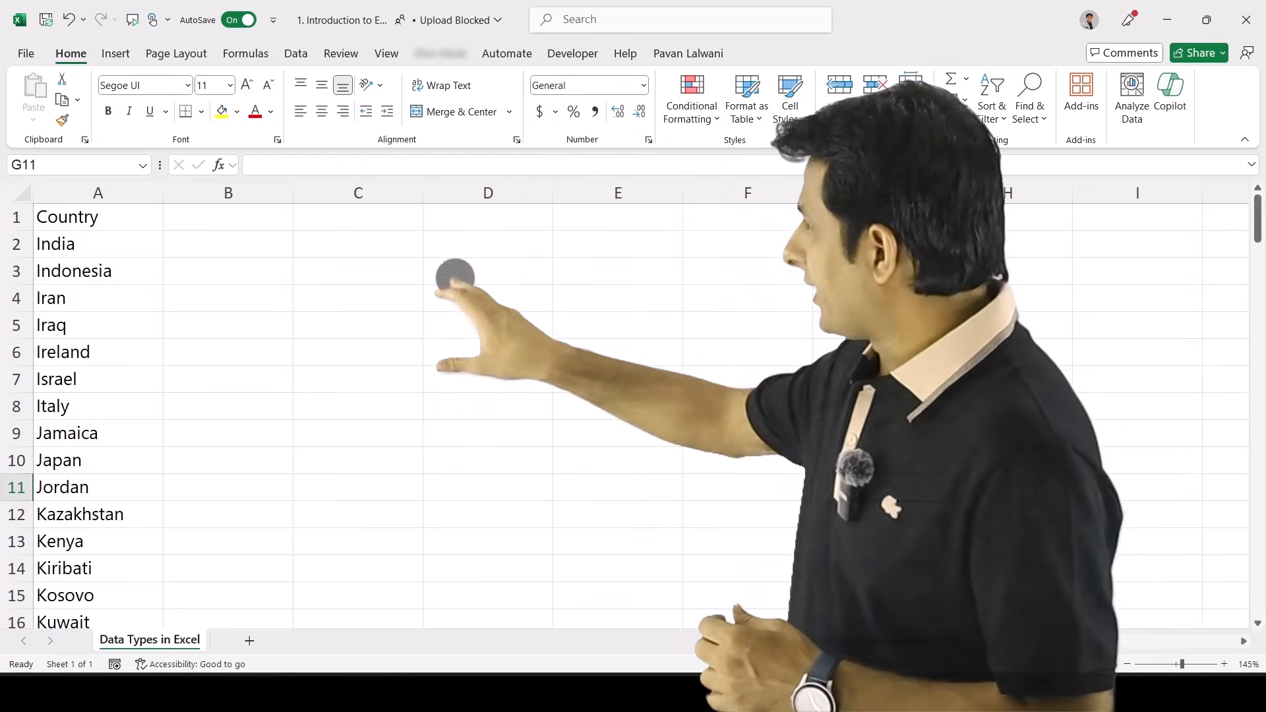
left_click(295, 43)
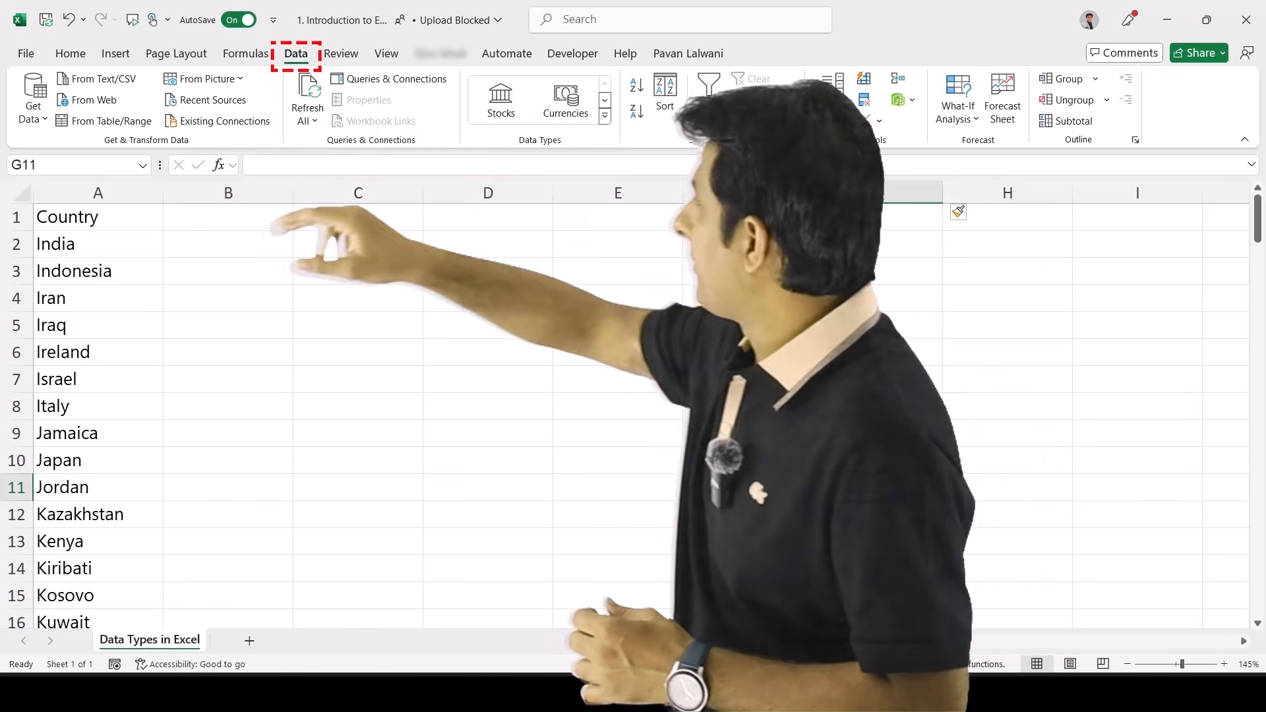
left_click(602, 120)
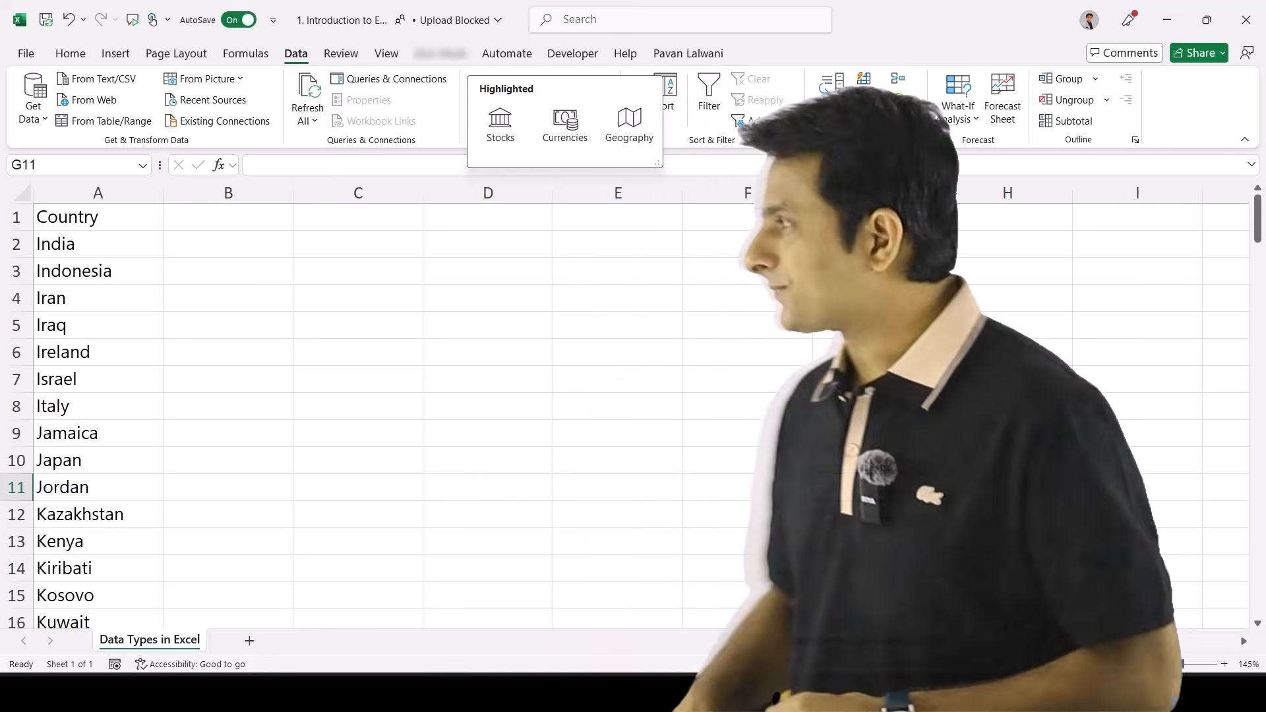
left_click(618, 433)
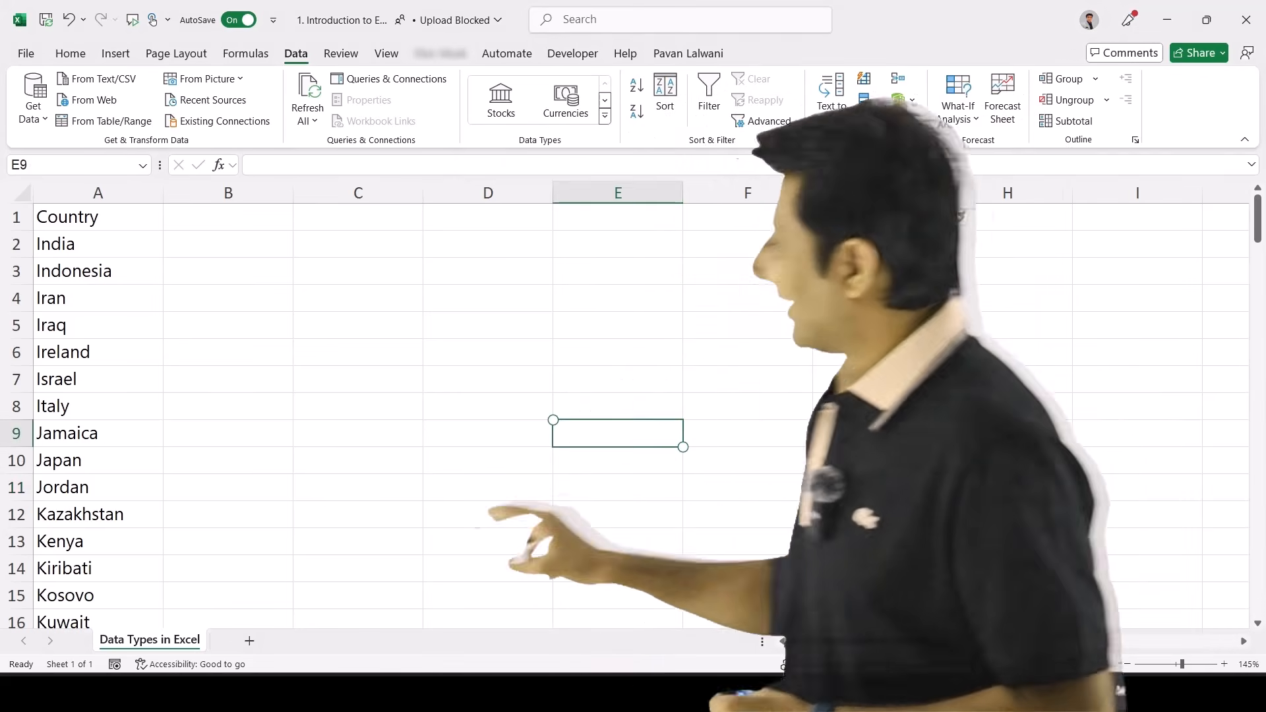
Examine the list of countries in column A
left_click(98, 406)
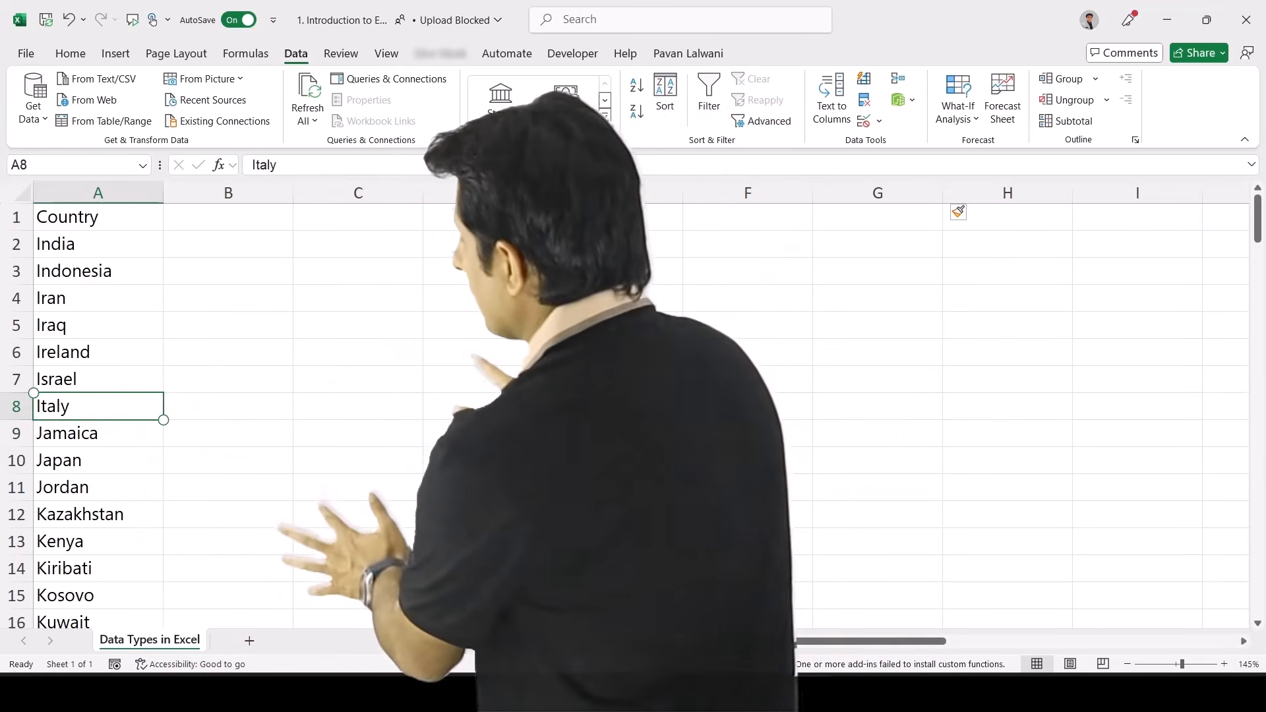
scroll(334, 551, "up", 4)
scroll(646, 415, "up", 1)
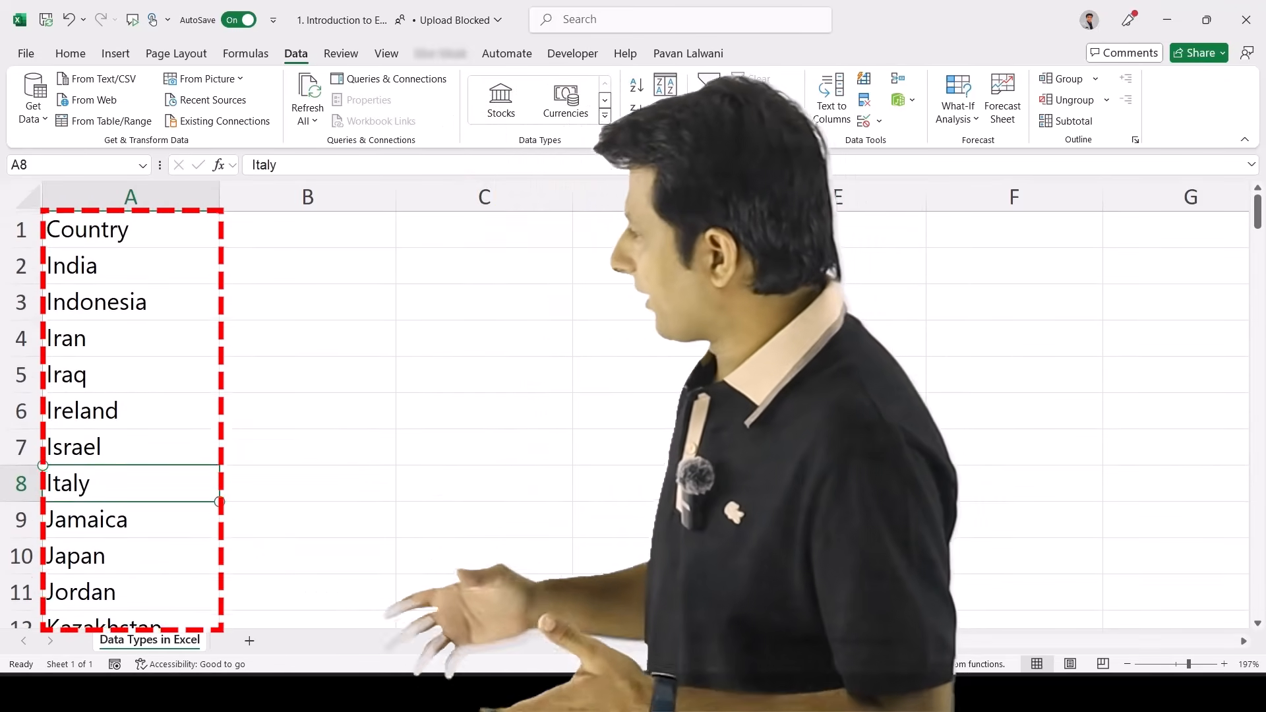
scroll(132, 415, "down", 4)
scroll(131, 416, "down", 3)
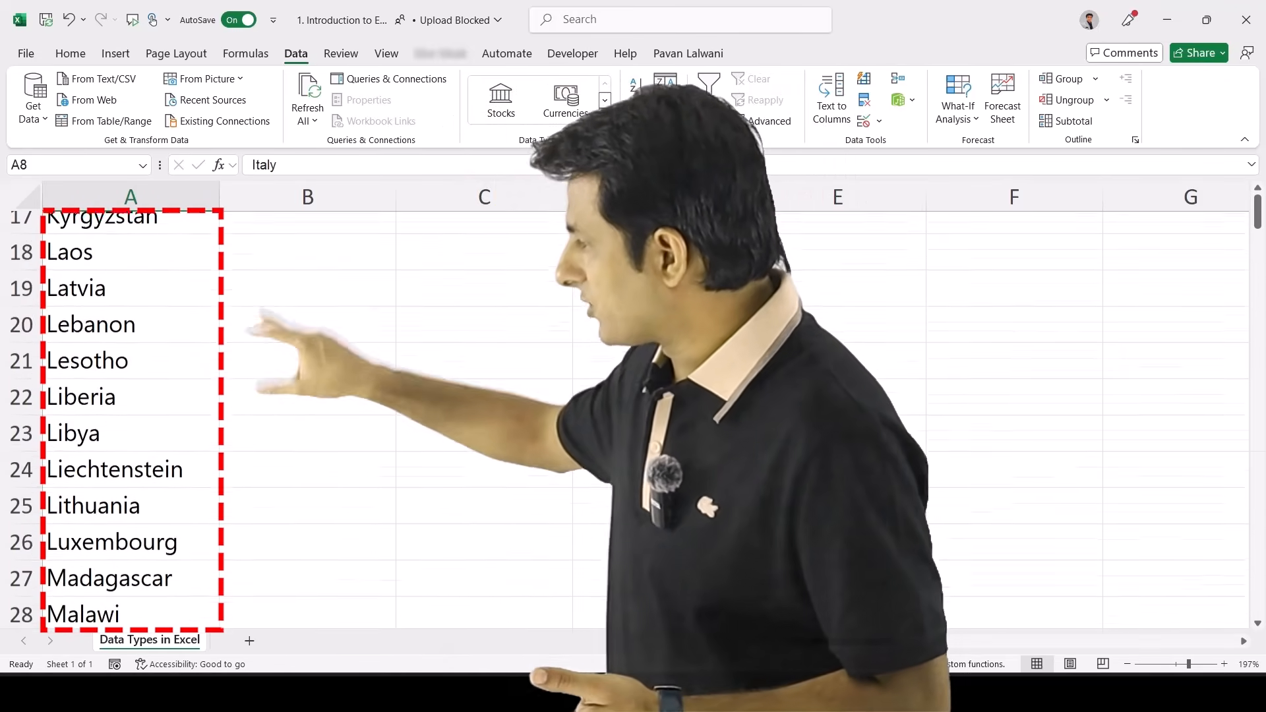
scroll(260, 440, "up", 5)
scroll(132, 415, "up", 1)
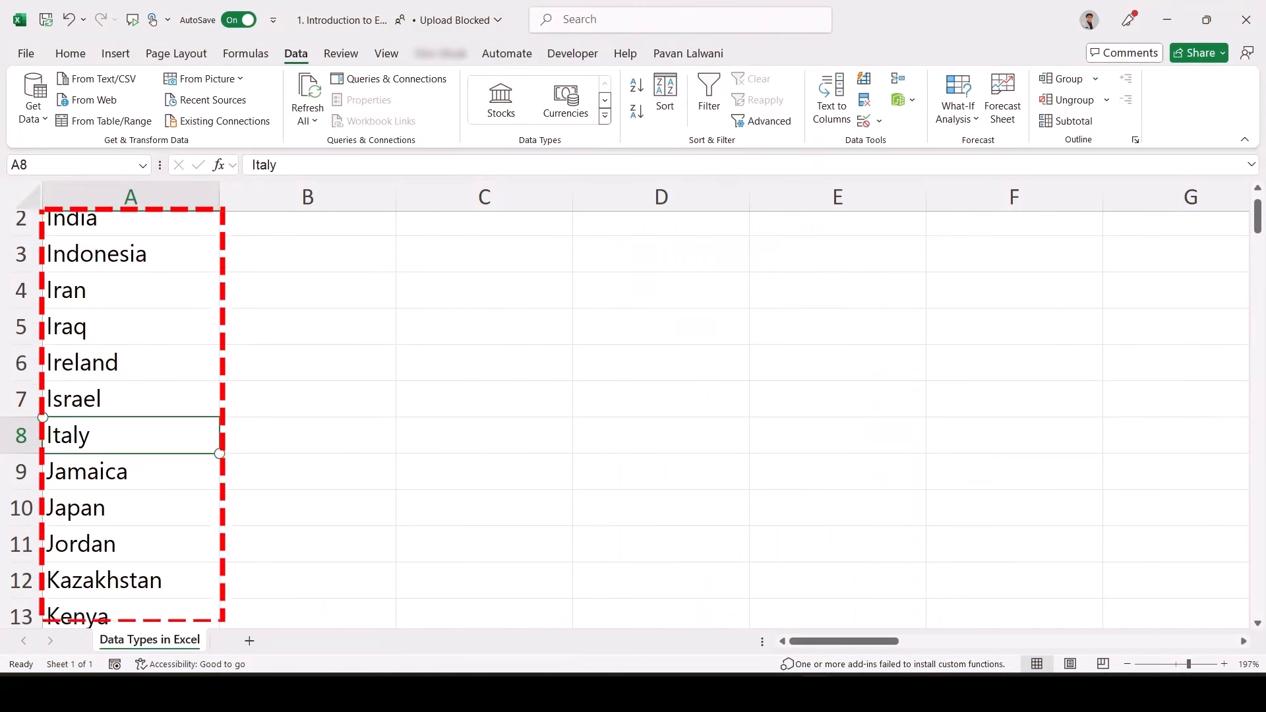
scroll(644, 417, "up", 1)
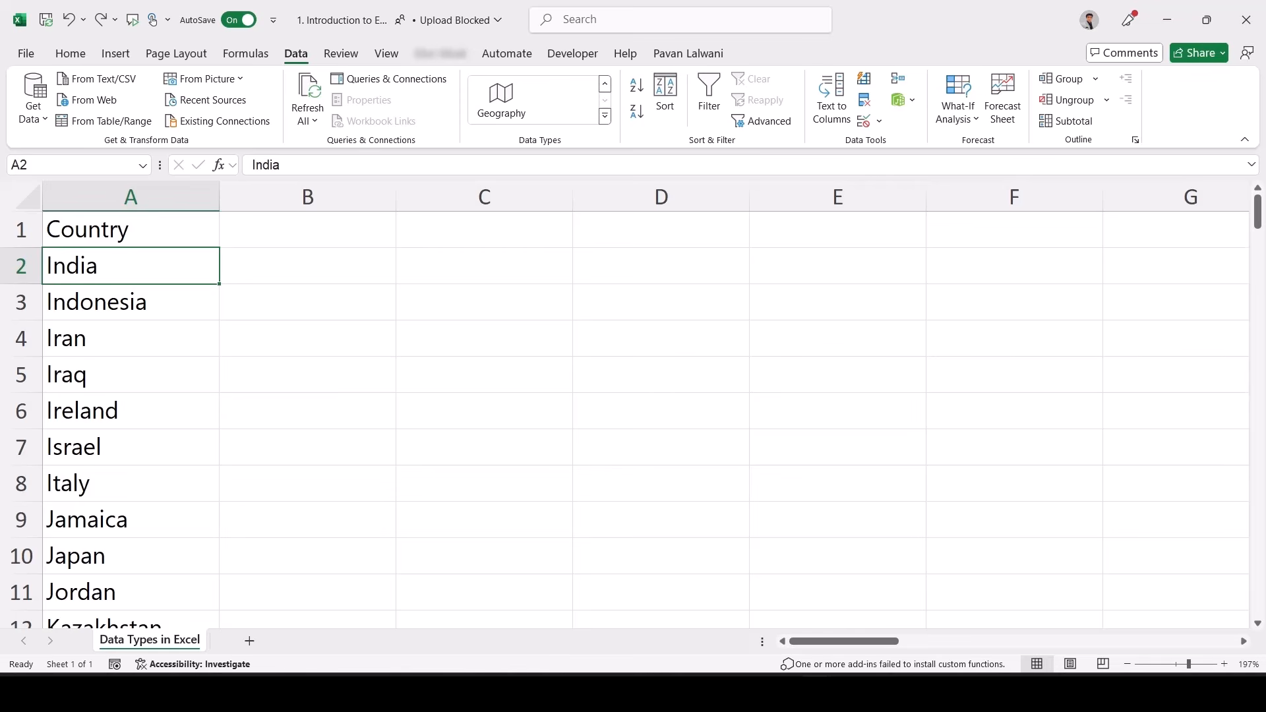
Convert the country list in A1:A118 into a table with headers and turn off its banded rows
key("ctrl+t")
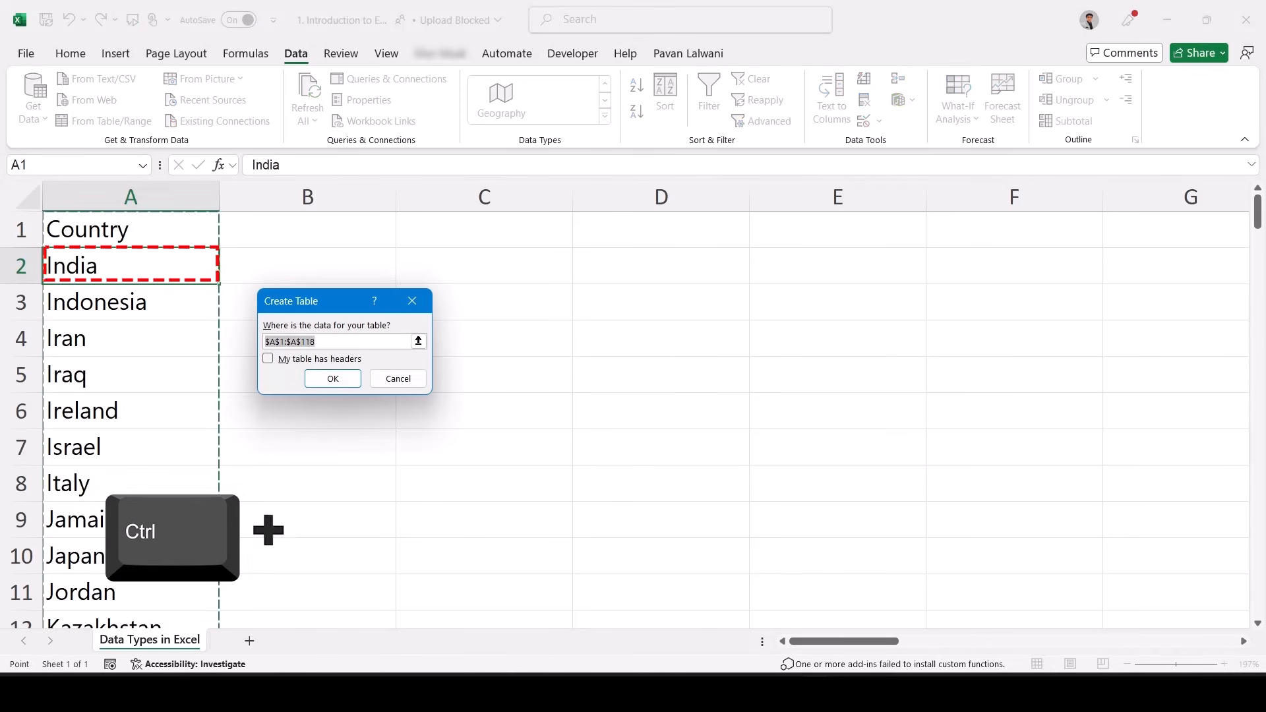
key("alt+m")
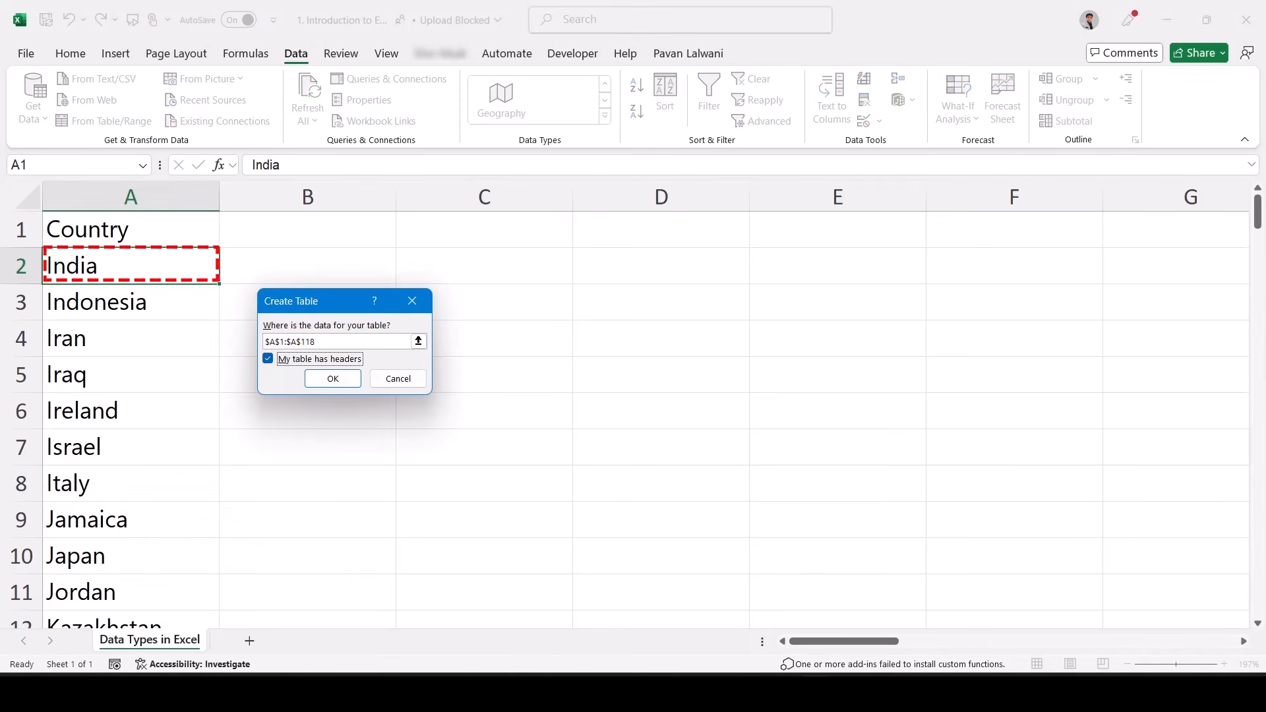
left_click(335, 378)
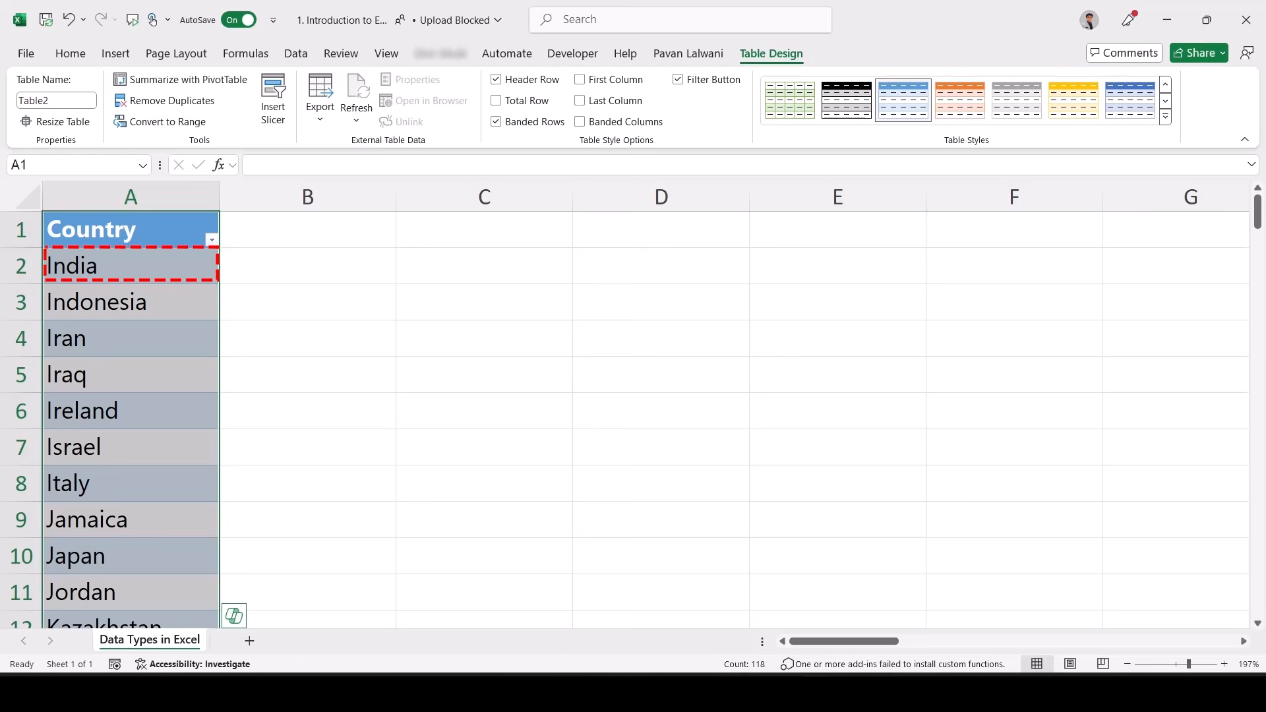
left_click(497, 122)
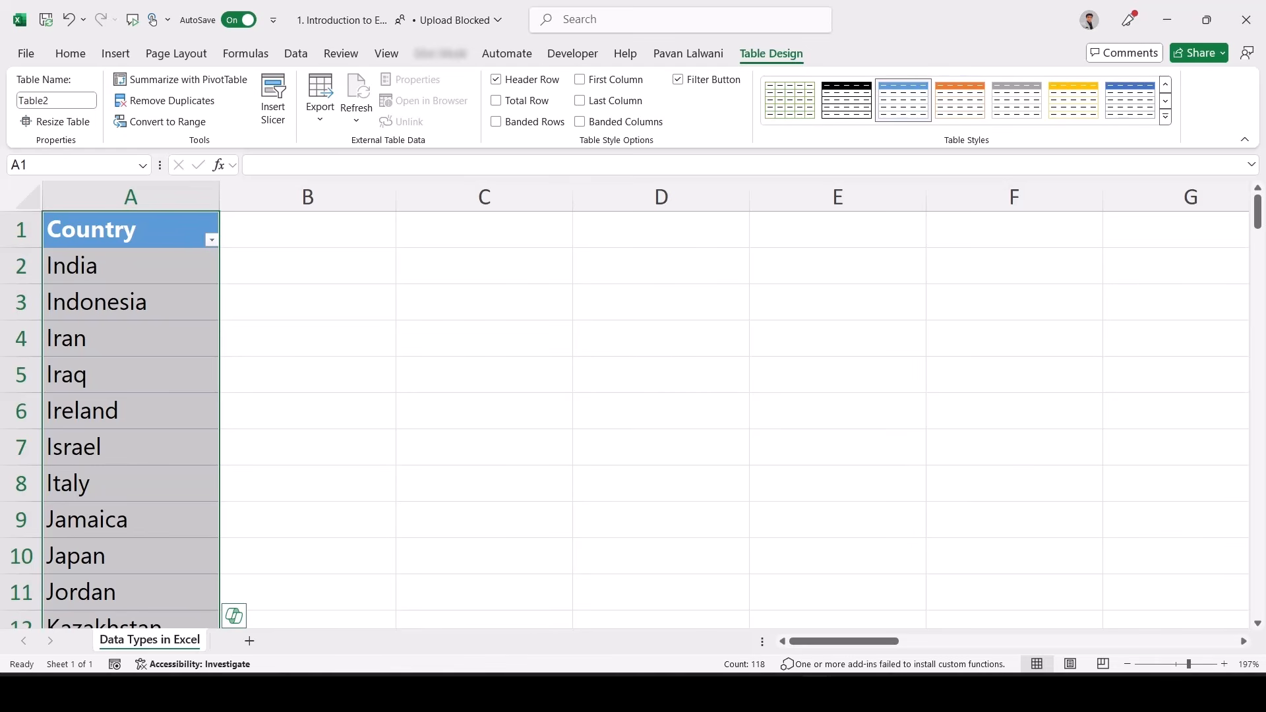
Convert the entries in the table's Country column to the Geography data type
left_click(296, 53)
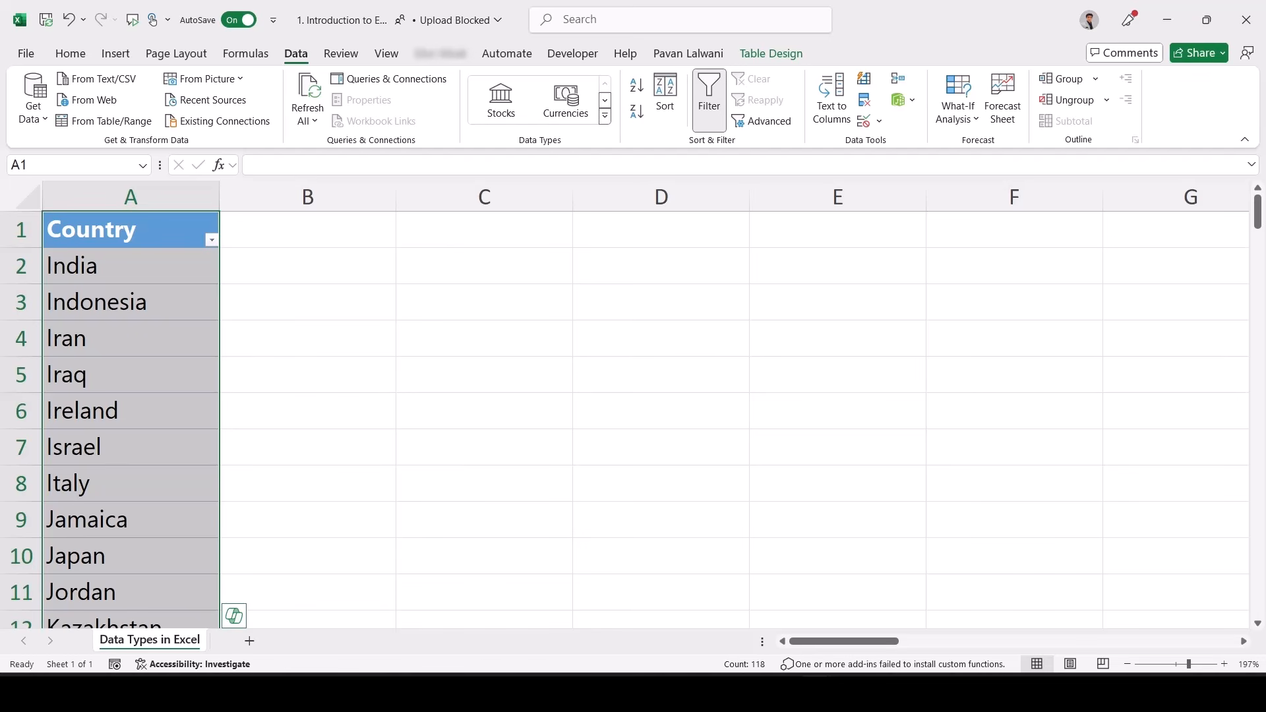
left_click(604, 116)
left_click(629, 122)
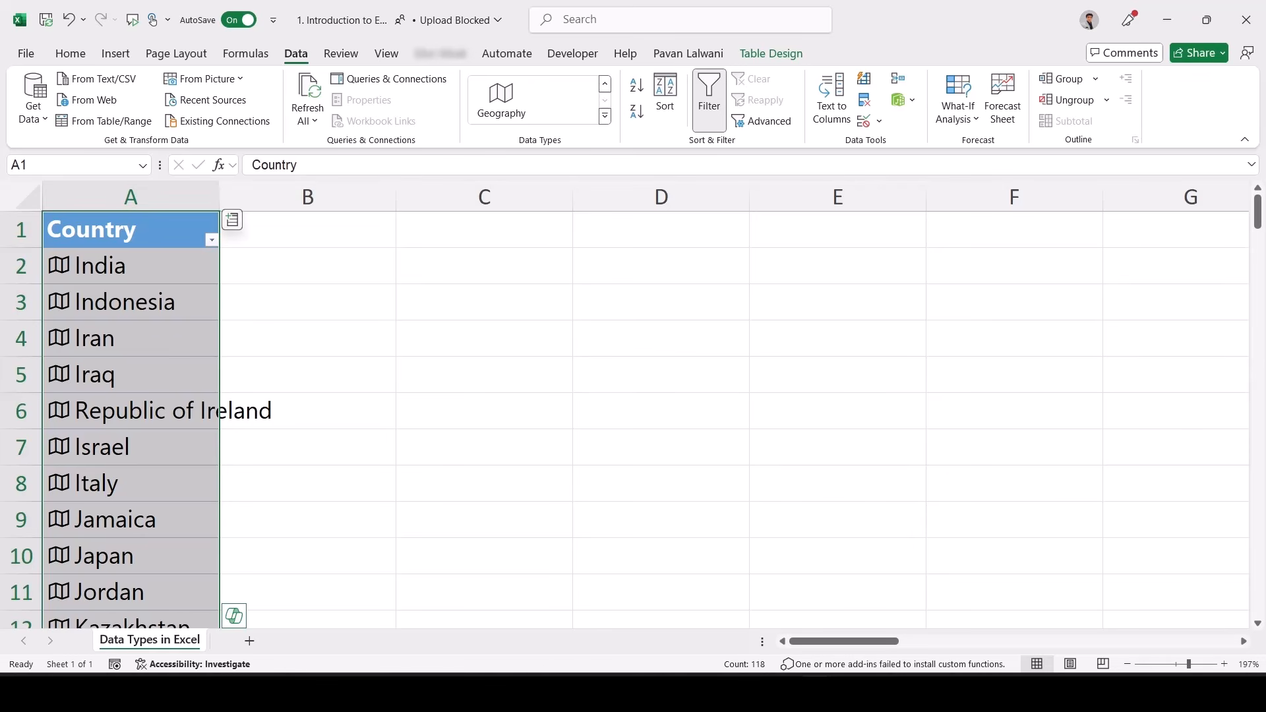
Extract the Calling code field of the countries into a new table column
left_click(232, 220)
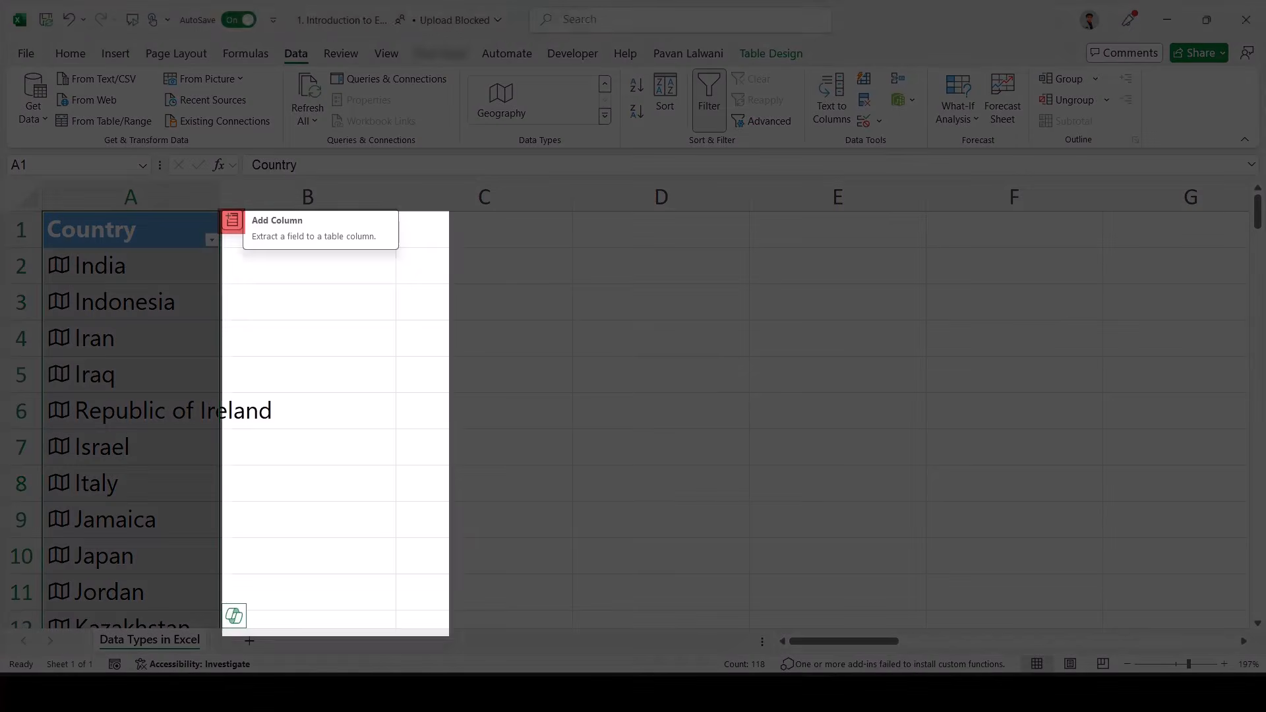
scroll(362, 415, "down", 7)
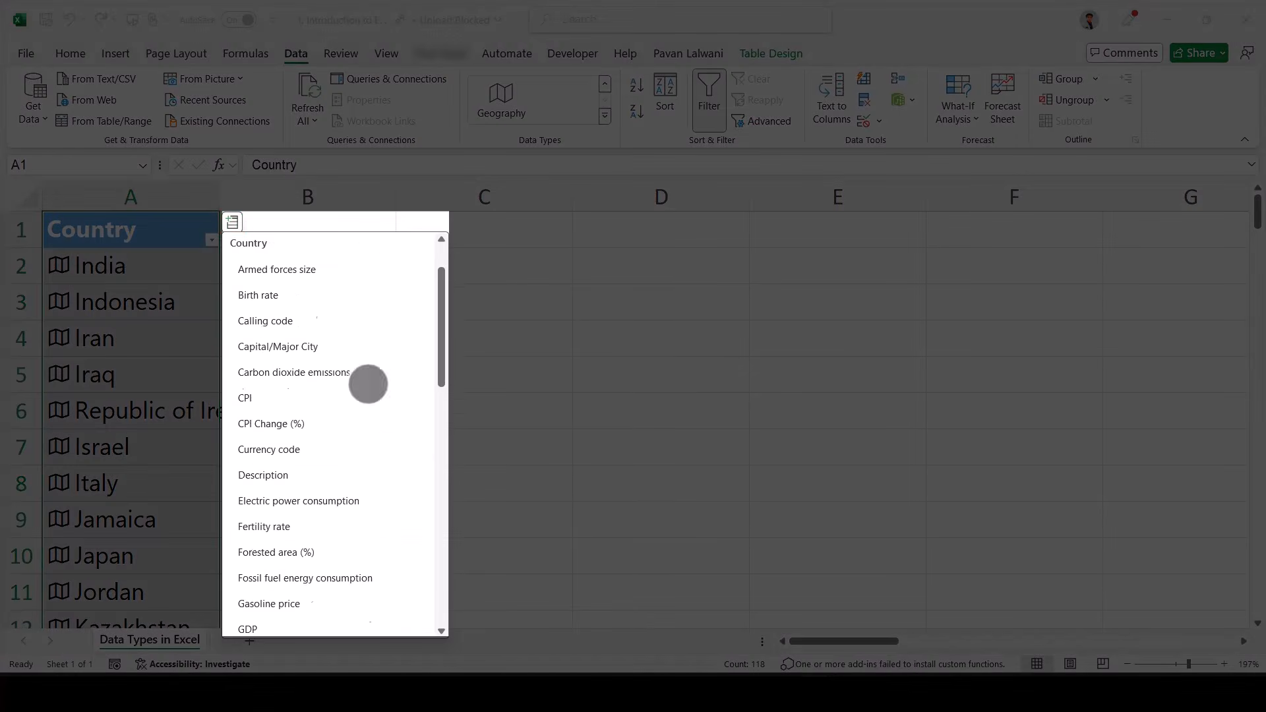
scroll(362, 415, "up", 6)
scroll(329, 290, "up", 2)
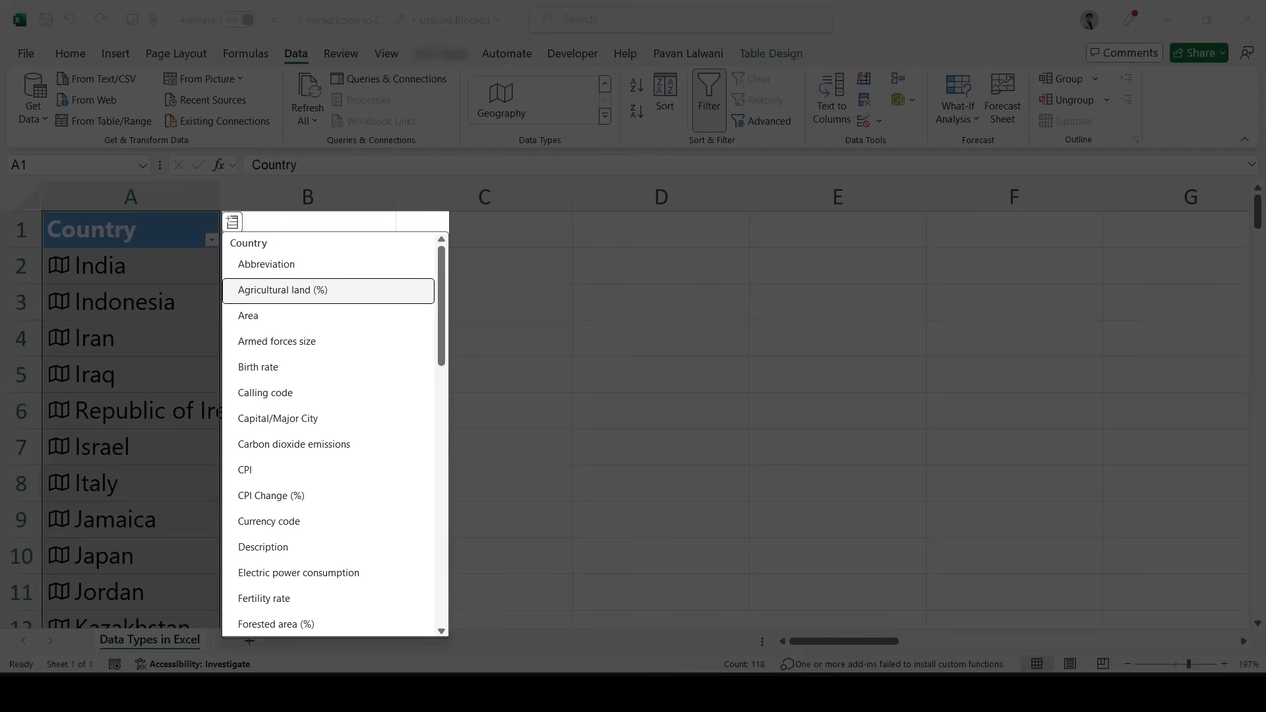
left_click(290, 392)
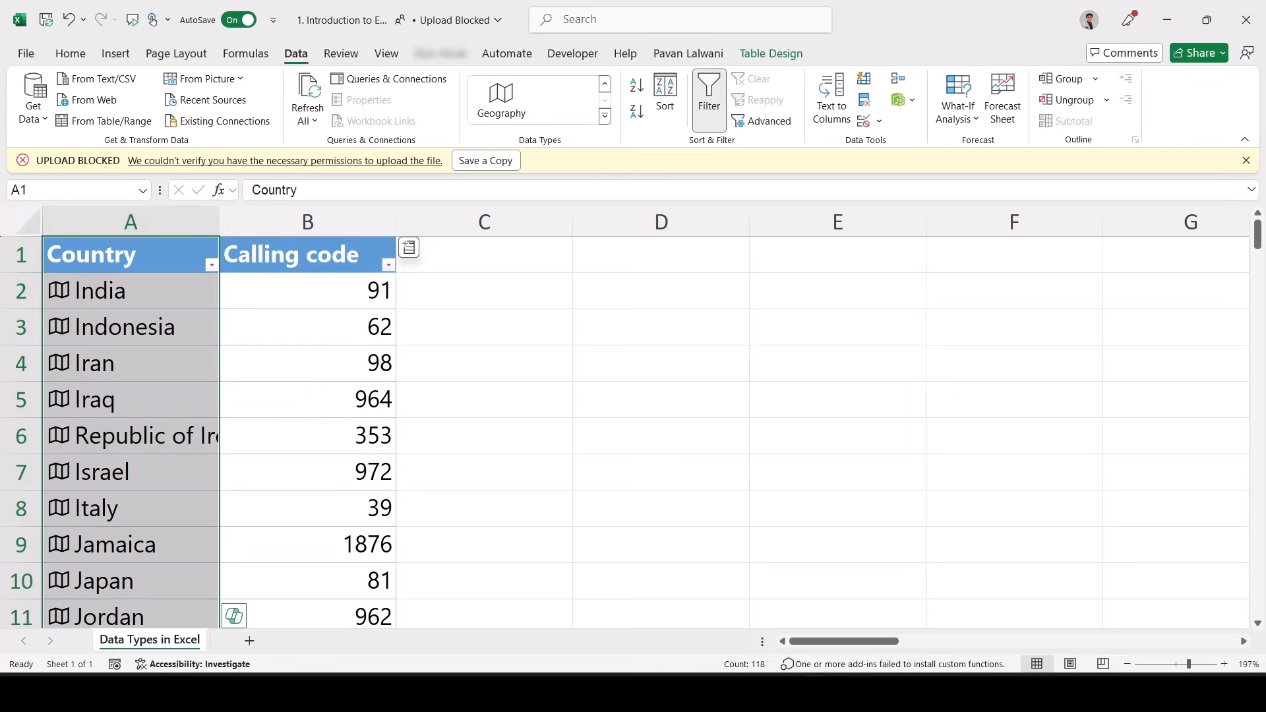
Extract the GDP field into a new table column, autofit column C and dismiss the upload-blocked notice
scroll(630, 429, "down", 9)
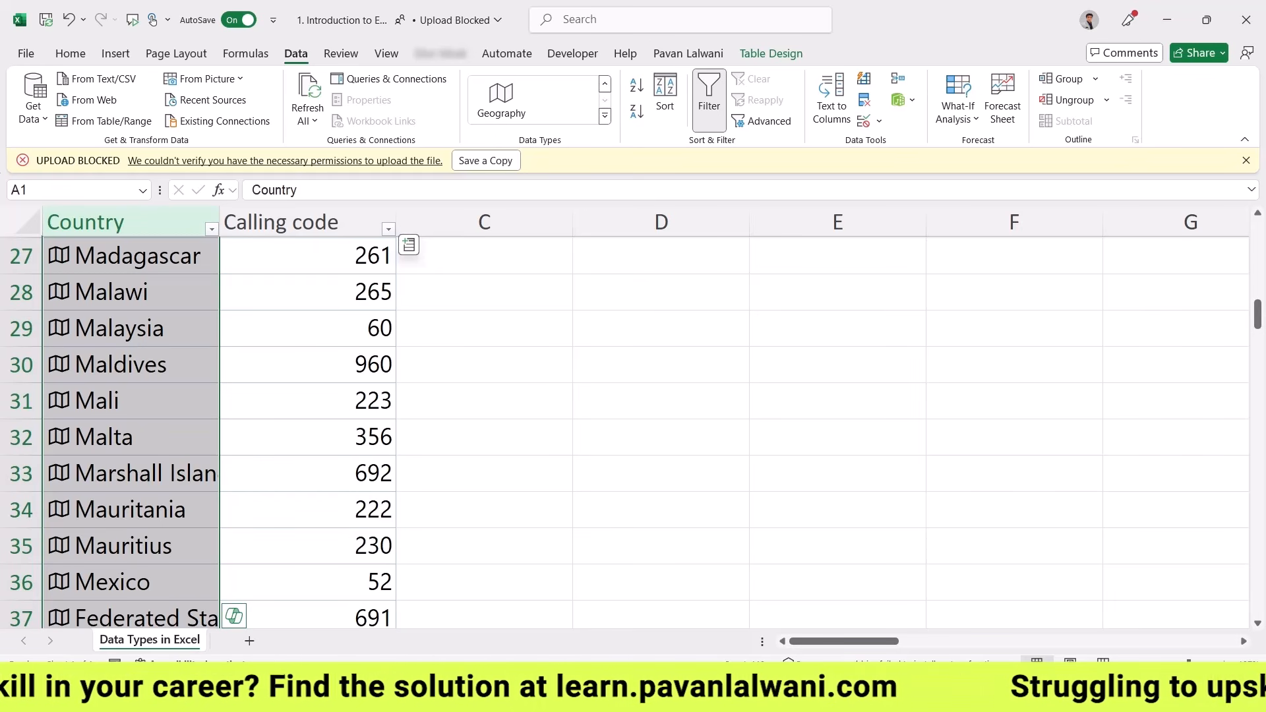
scroll(630, 429, "up", 8)
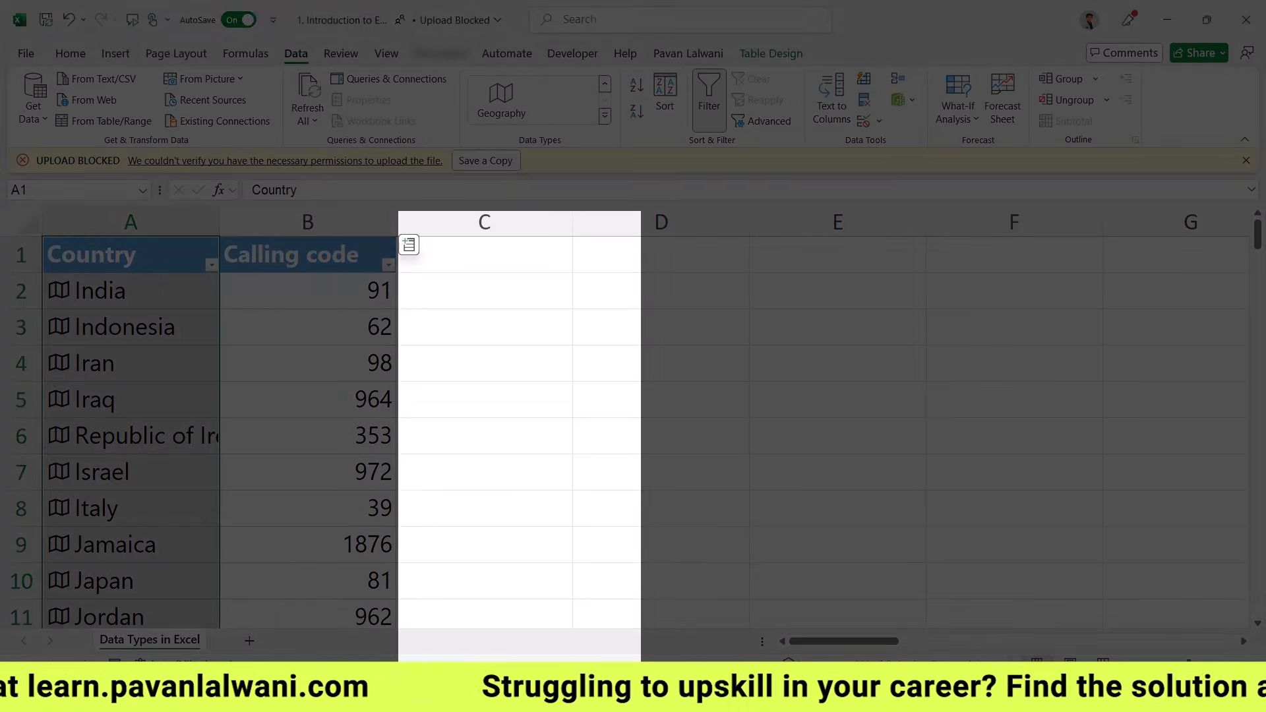
left_click(409, 247)
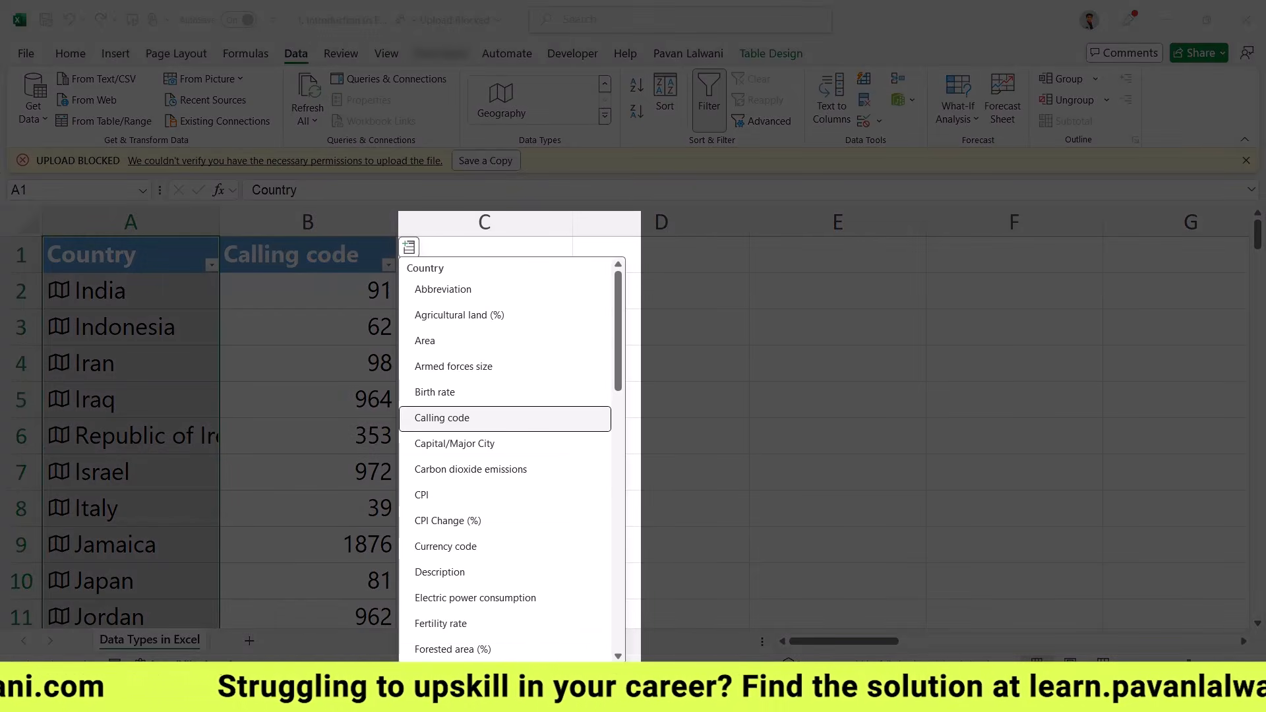
scroll(560, 396, "down", 2)
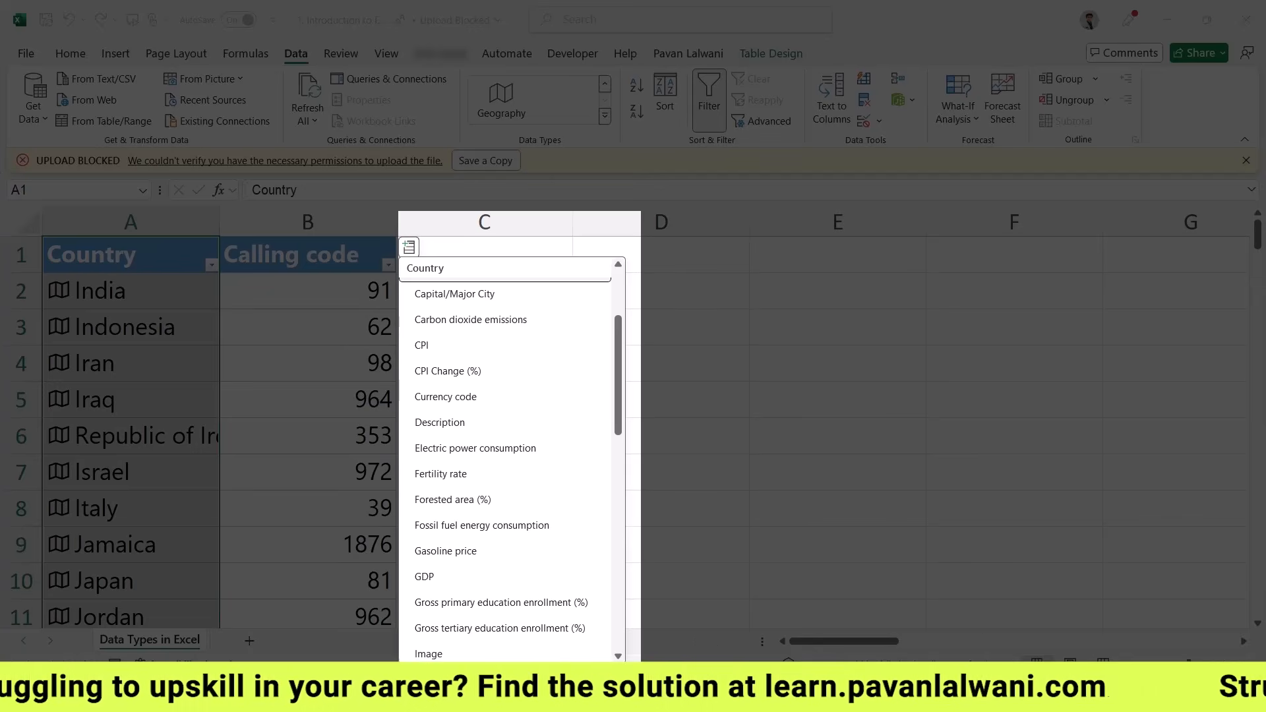
left_click(435, 576)
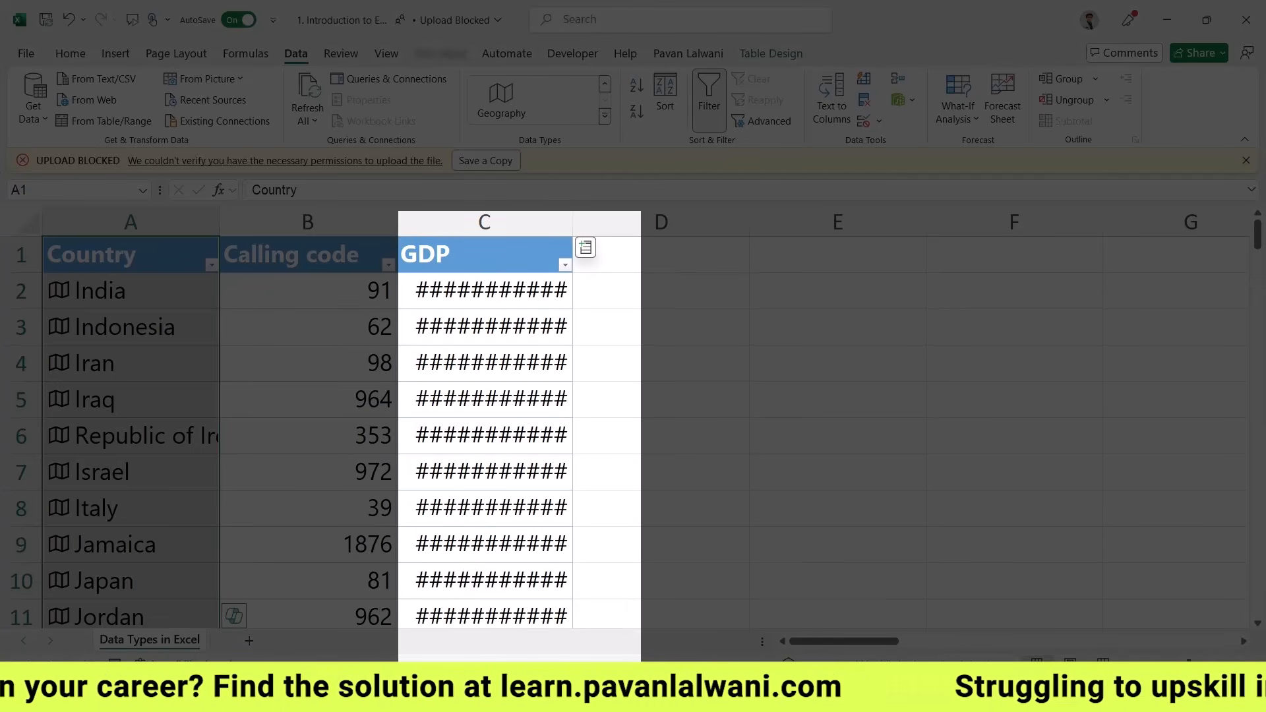
double_click(573, 223)
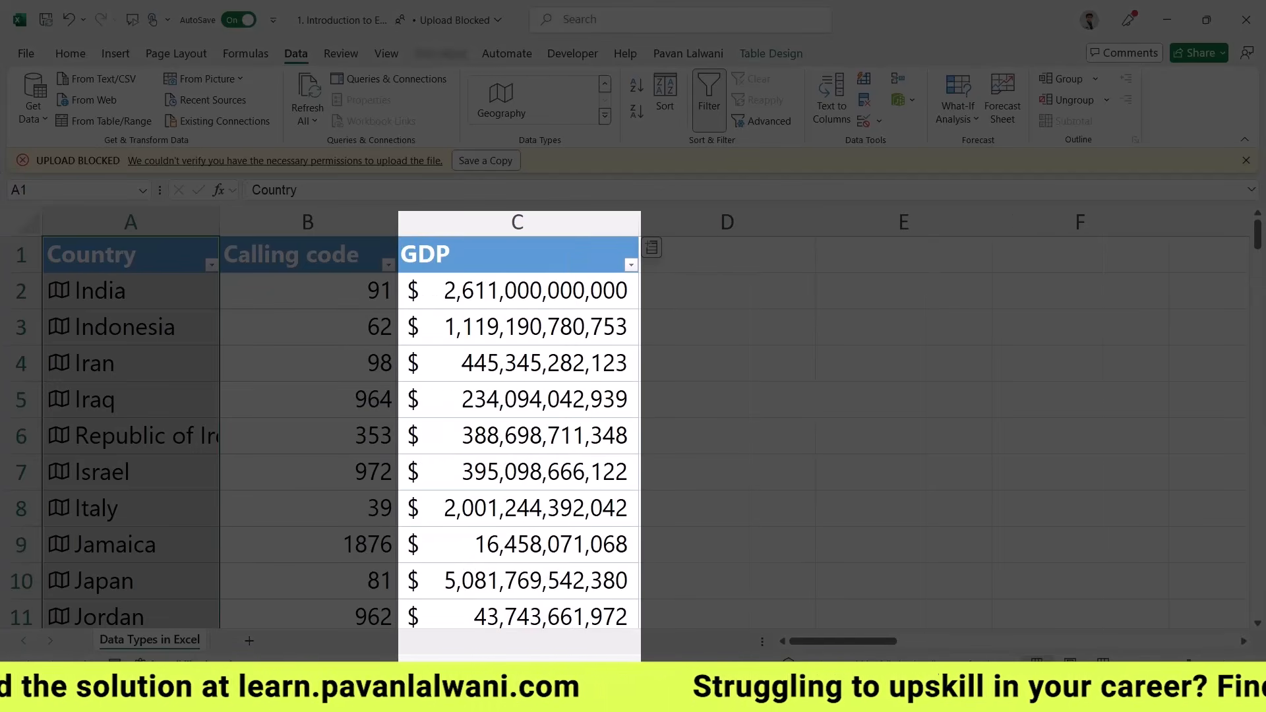
left_click(1245, 161)
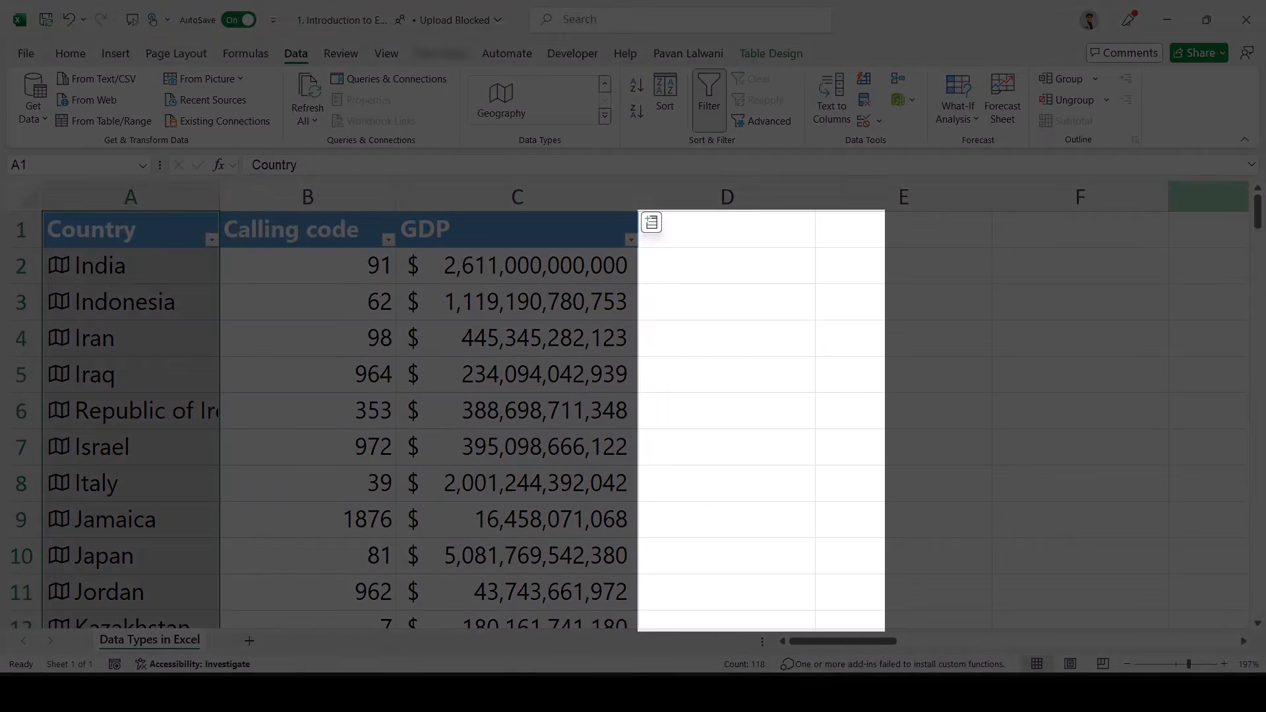
Extract the National anthem field of the countries into a new table column
left_click(651, 223)
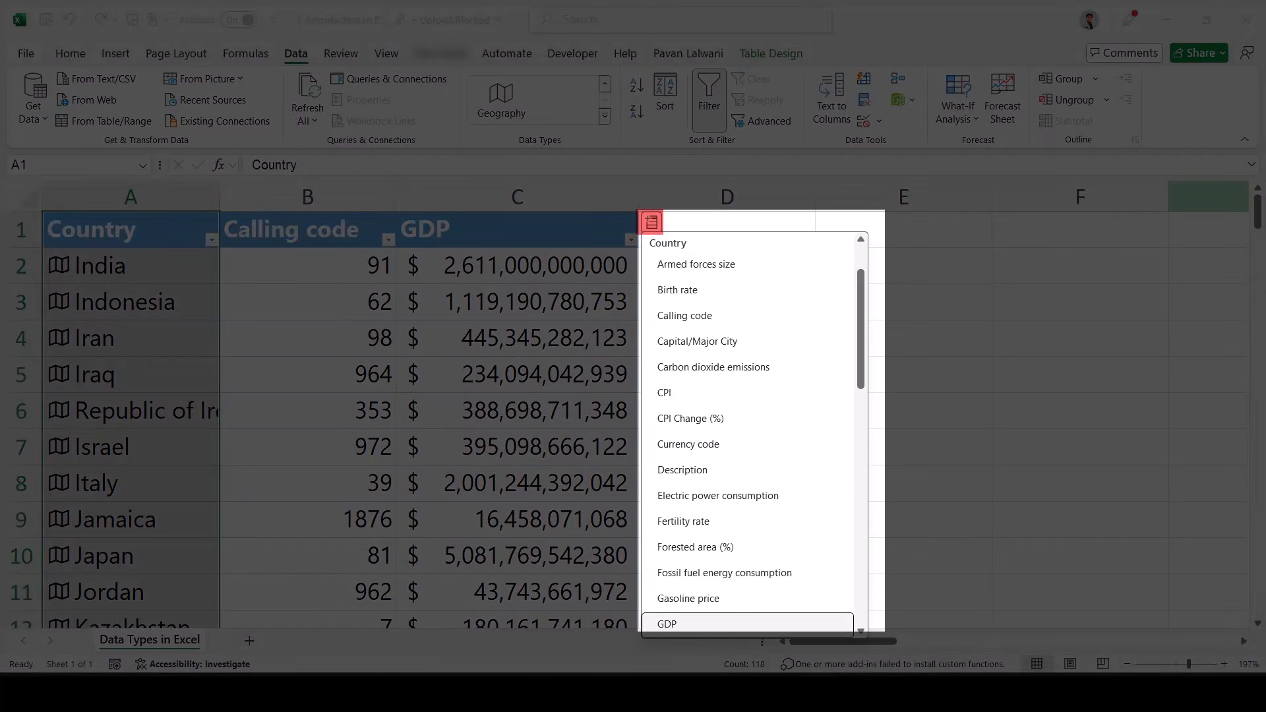
scroll(751, 317, "down", 5)
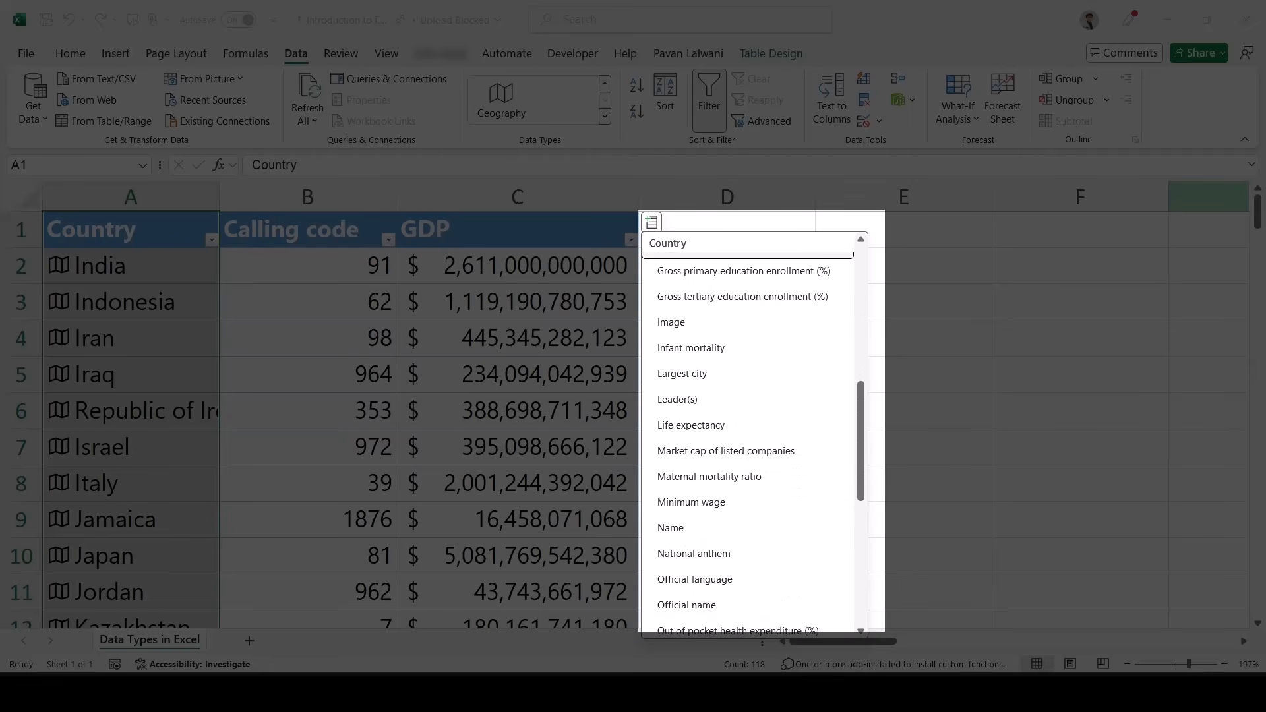
left_click(694, 553)
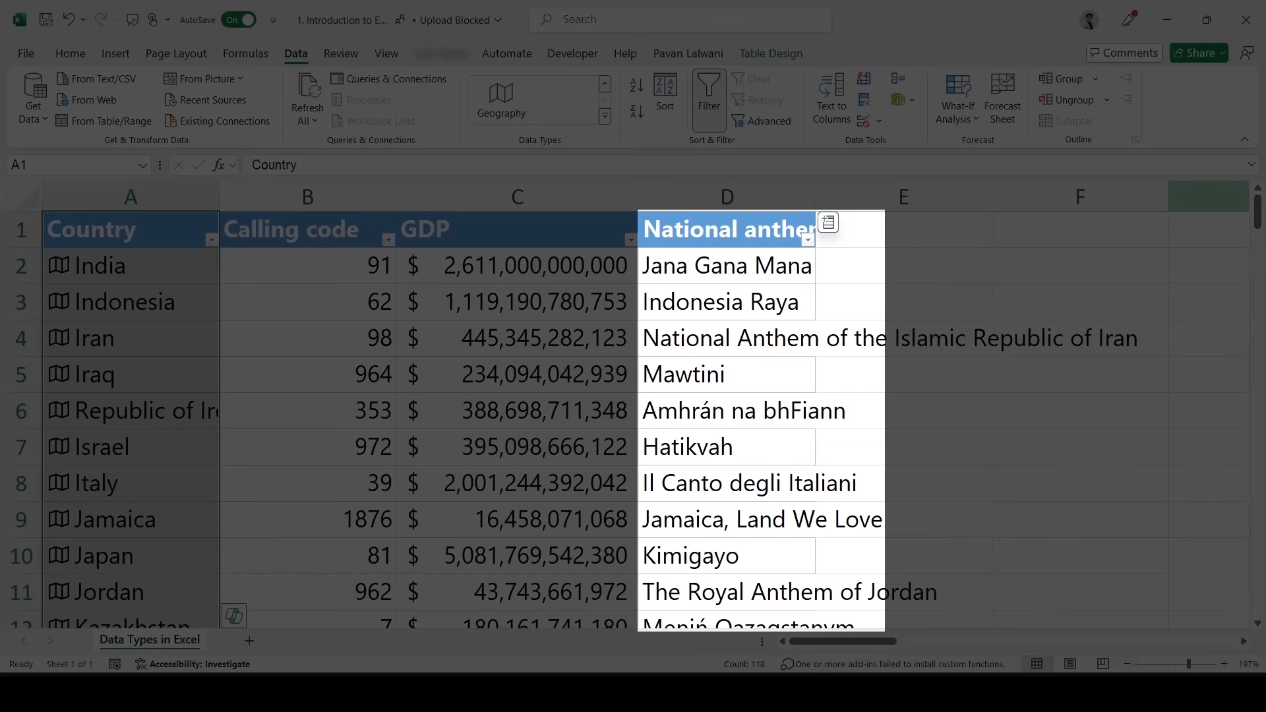
Extract the Largest city field of the countries into a new table column
scroll(633, 419, "down", 9)
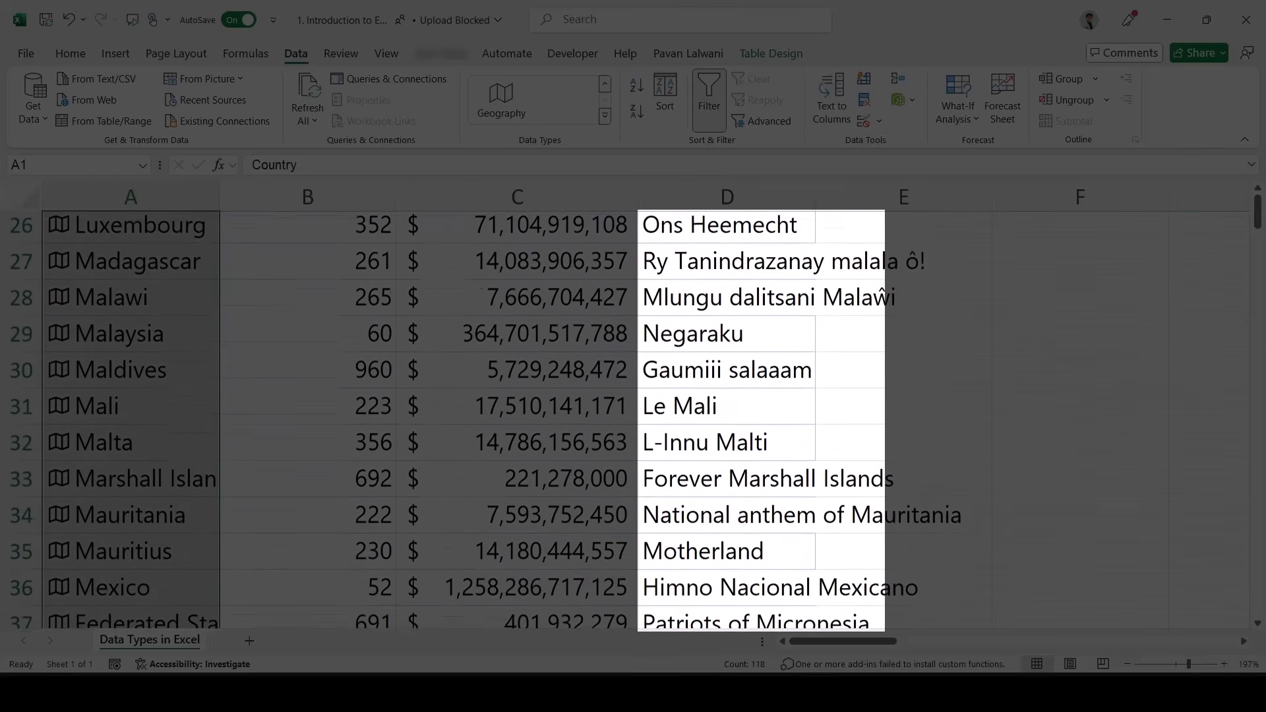
scroll(633, 419, "down", 1)
scroll(632, 419, "up", 10)
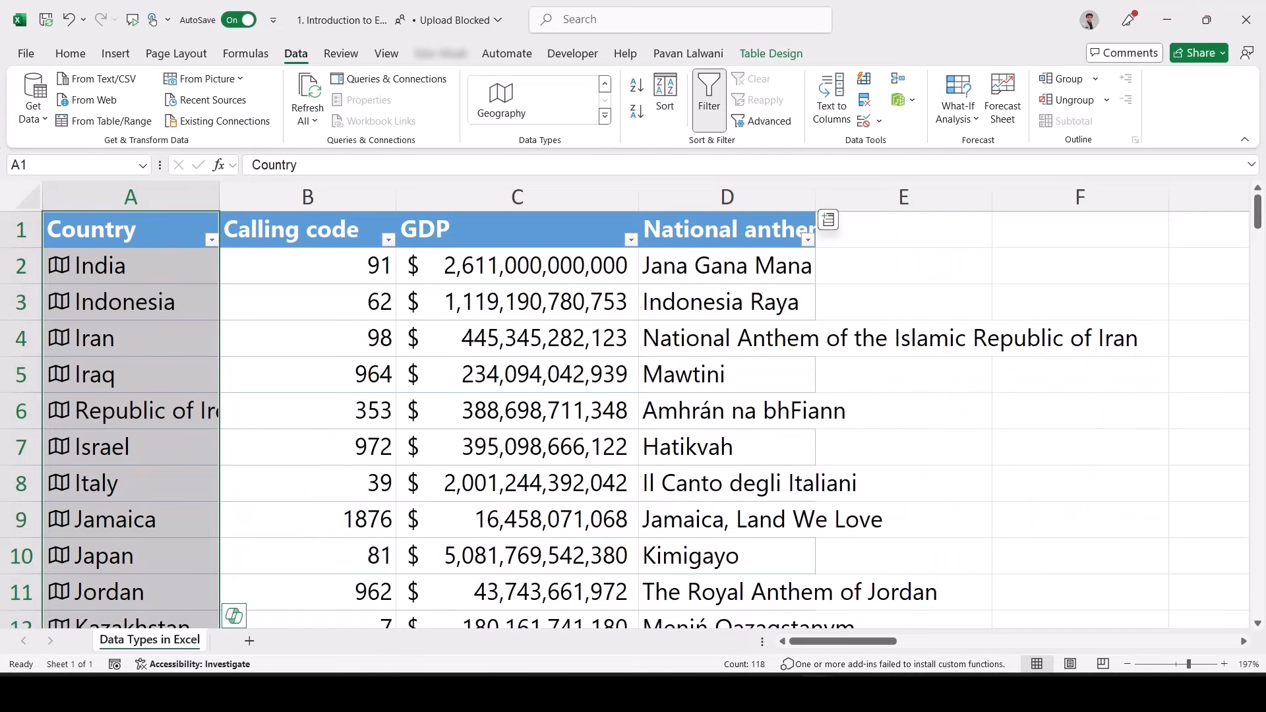
scroll(579, 446, "right", 5)
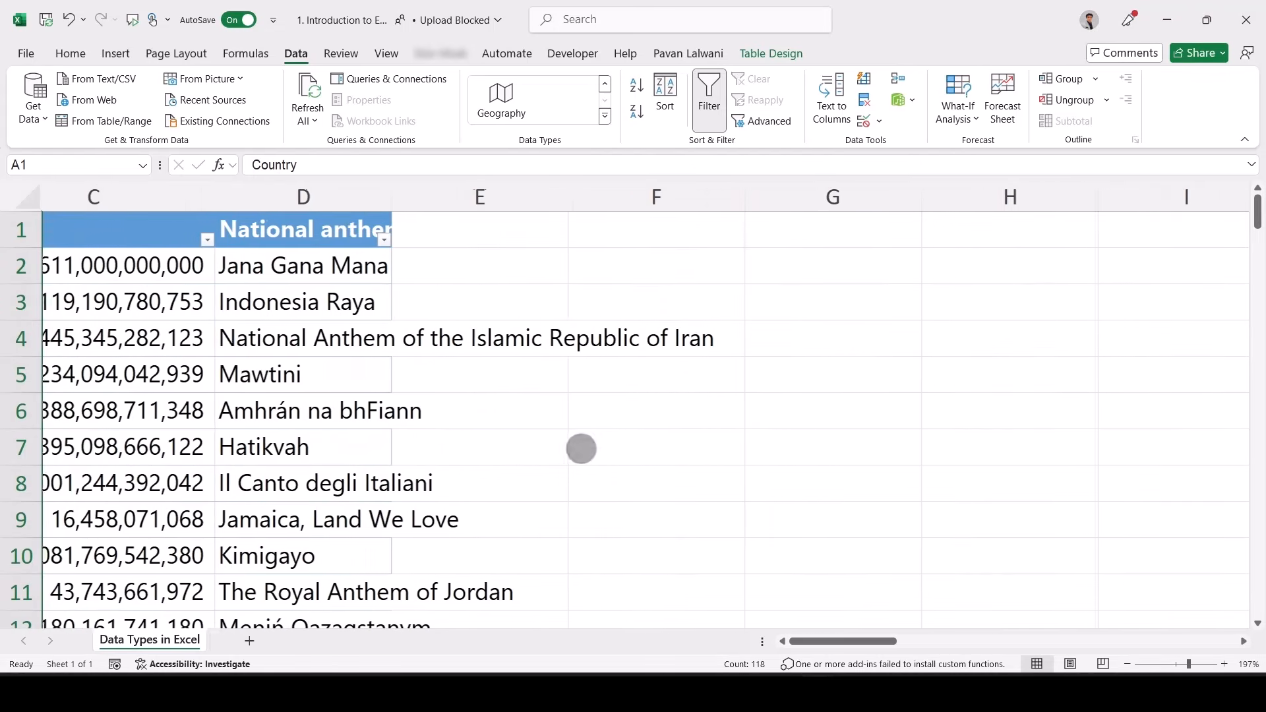
left_click(427, 219)
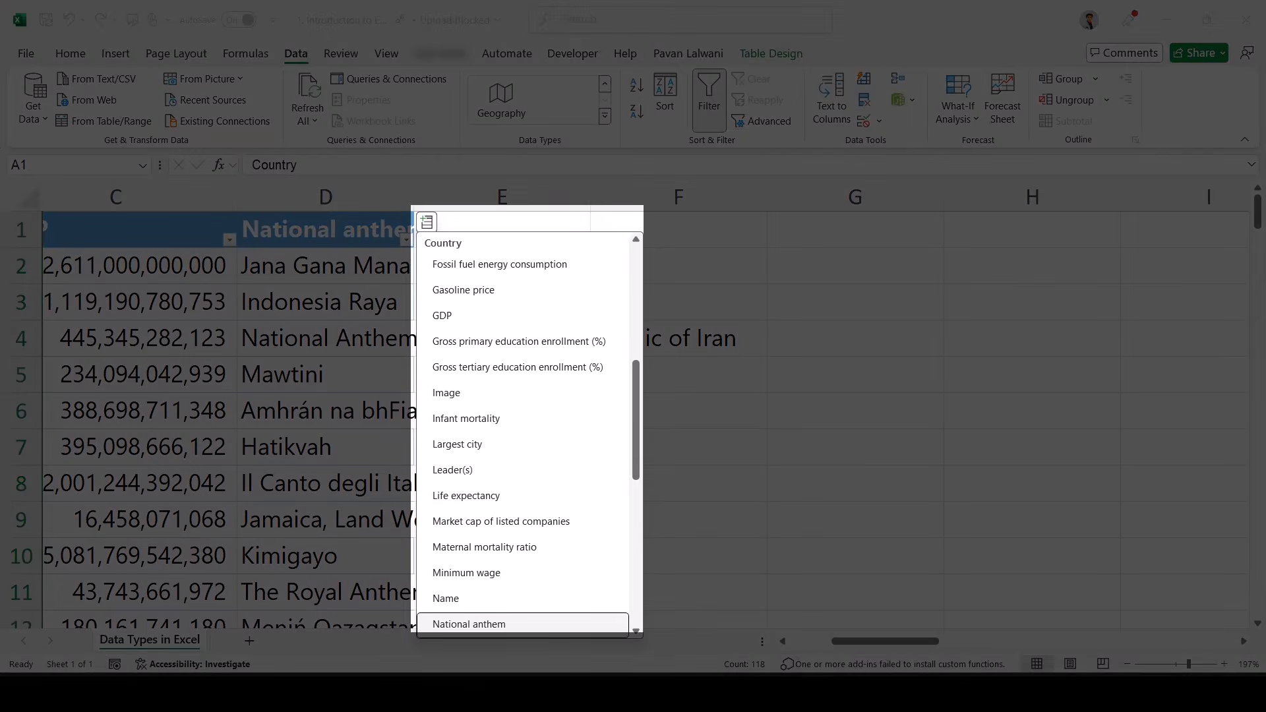
scroll(578, 325, "down", 5)
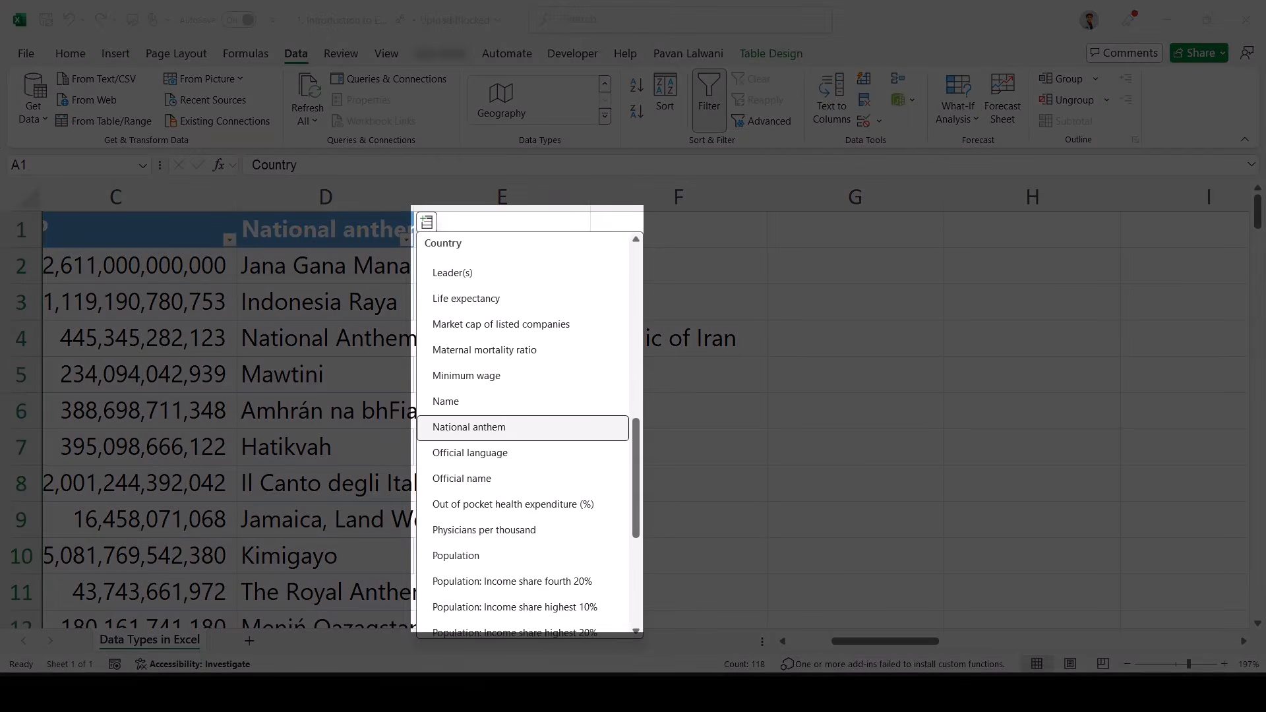
scroll(578, 325, "down", 2)
scroll(563, 480, "up", 5)
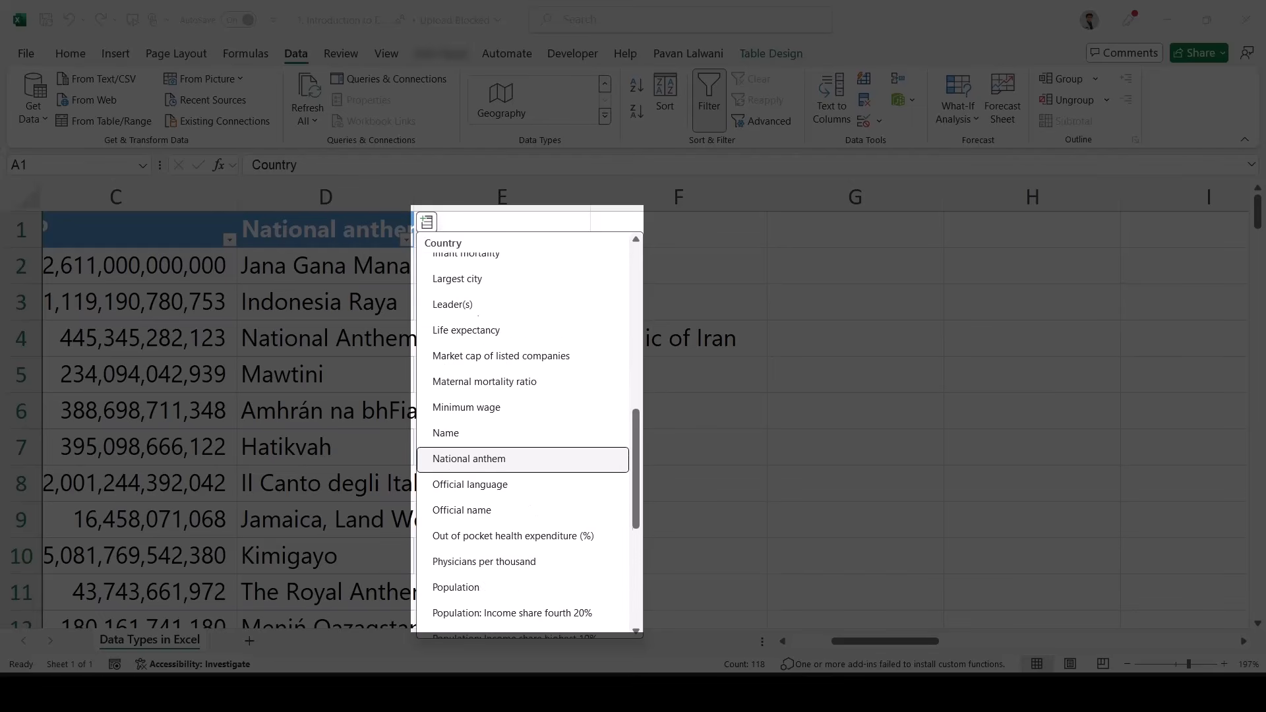
scroll(527, 382, "up", 1)
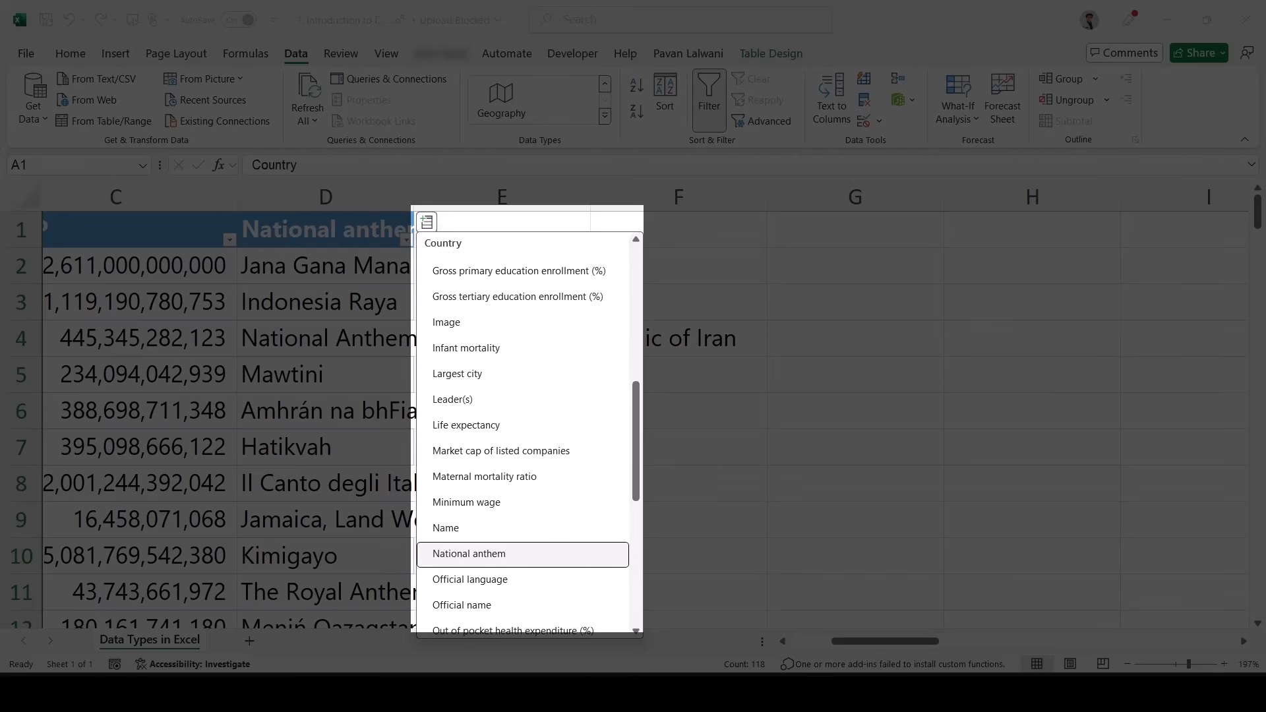
left_click(462, 356)
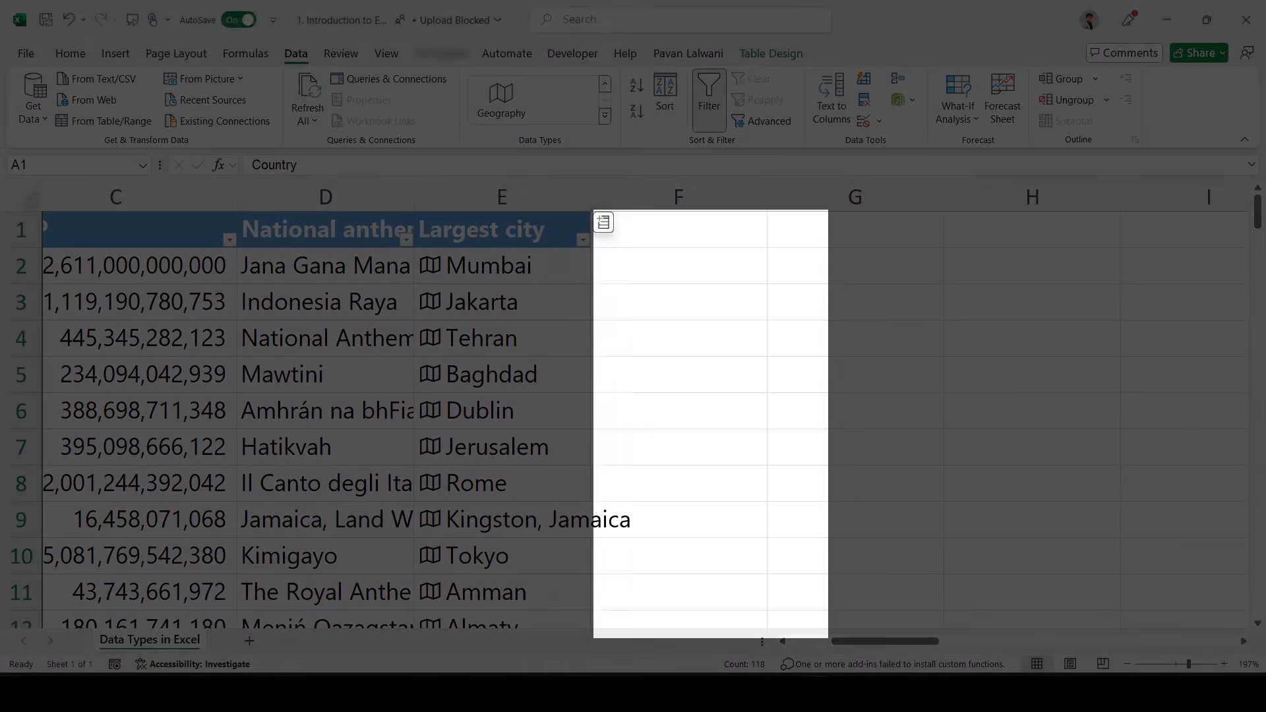
Extract the Image field of the countries into a new table column and look through the flags
left_click(604, 222)
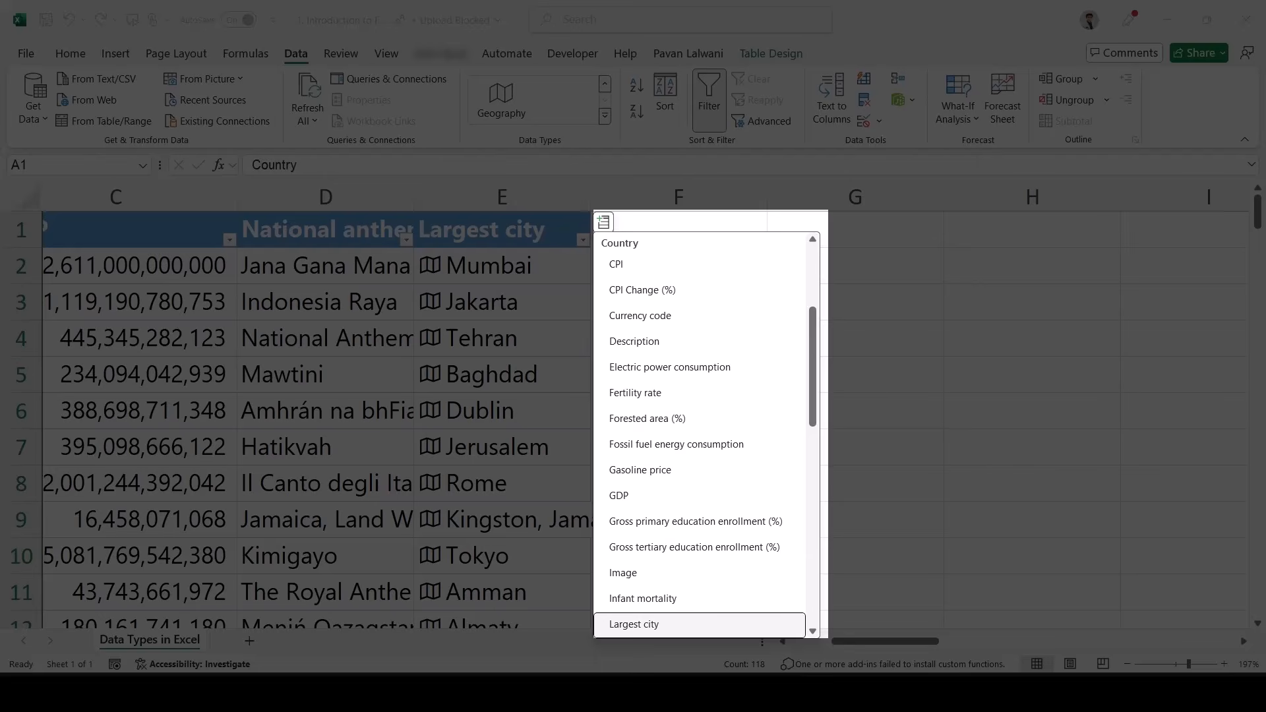
left_click(623, 573)
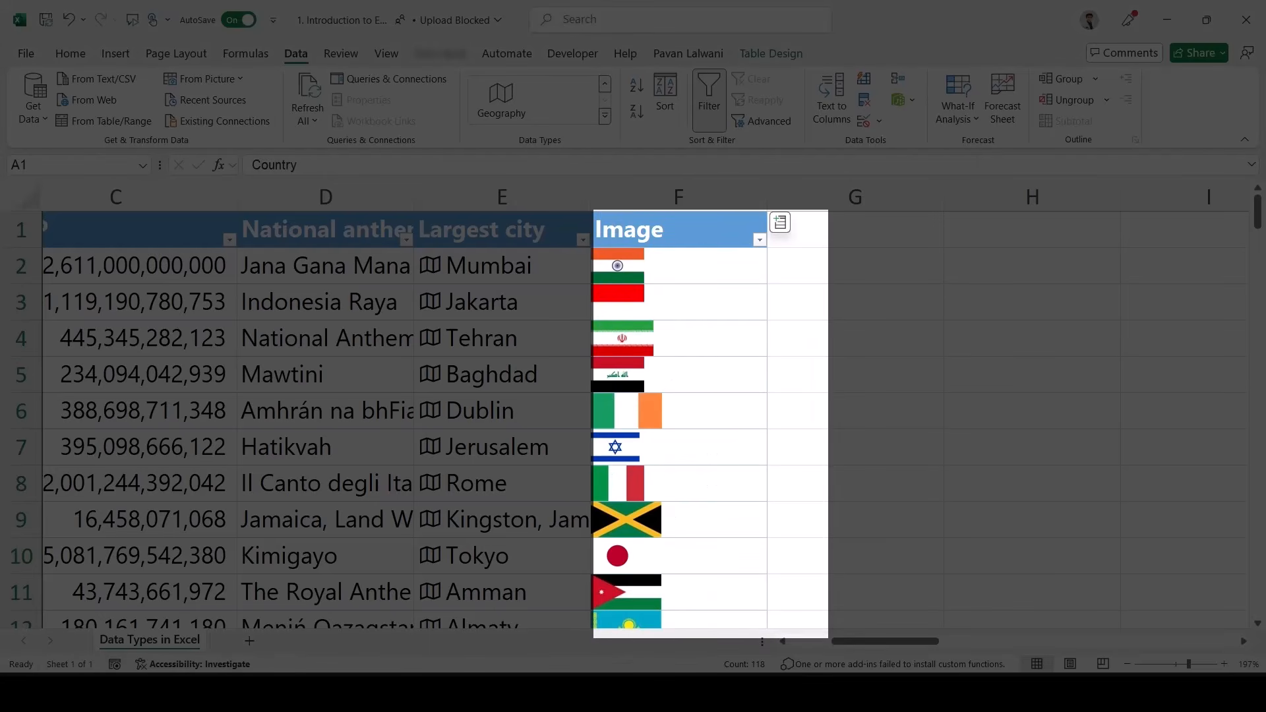
scroll(669, 444, "down", 19)
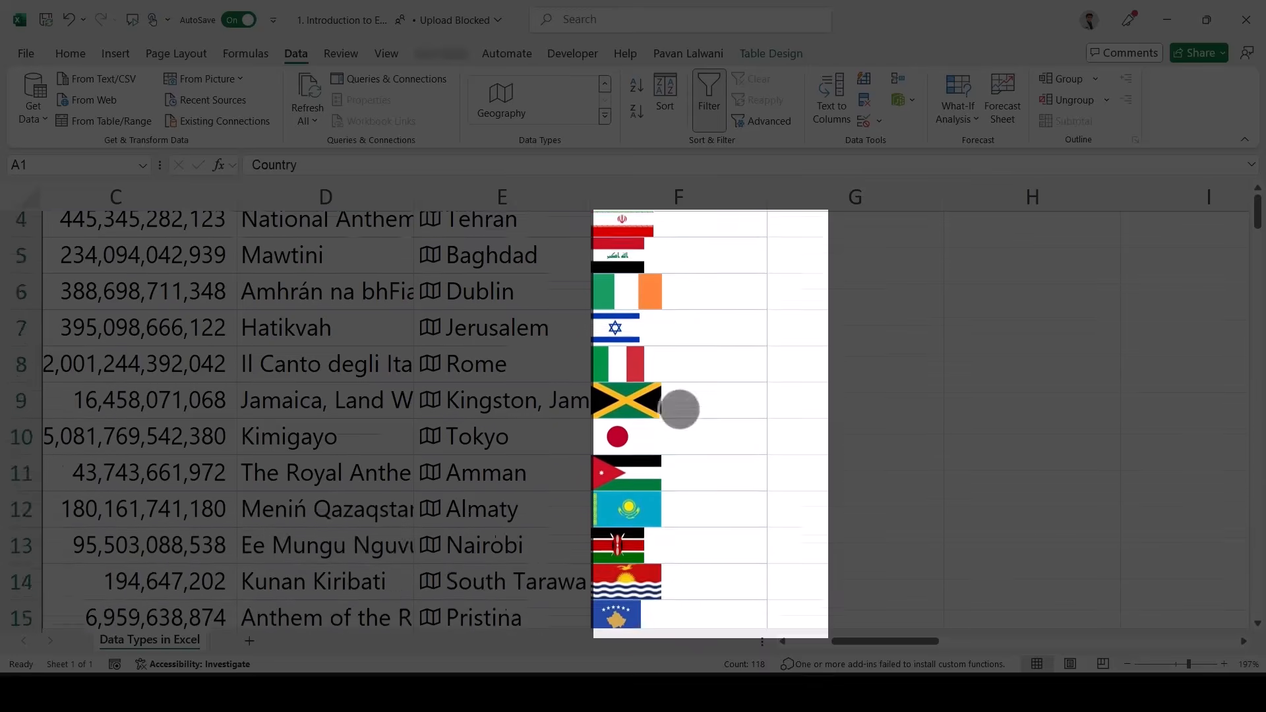
scroll(688, 394, "down", 2)
scroll(679, 462, "up", 14)
scroll(668, 548, "up", 7)
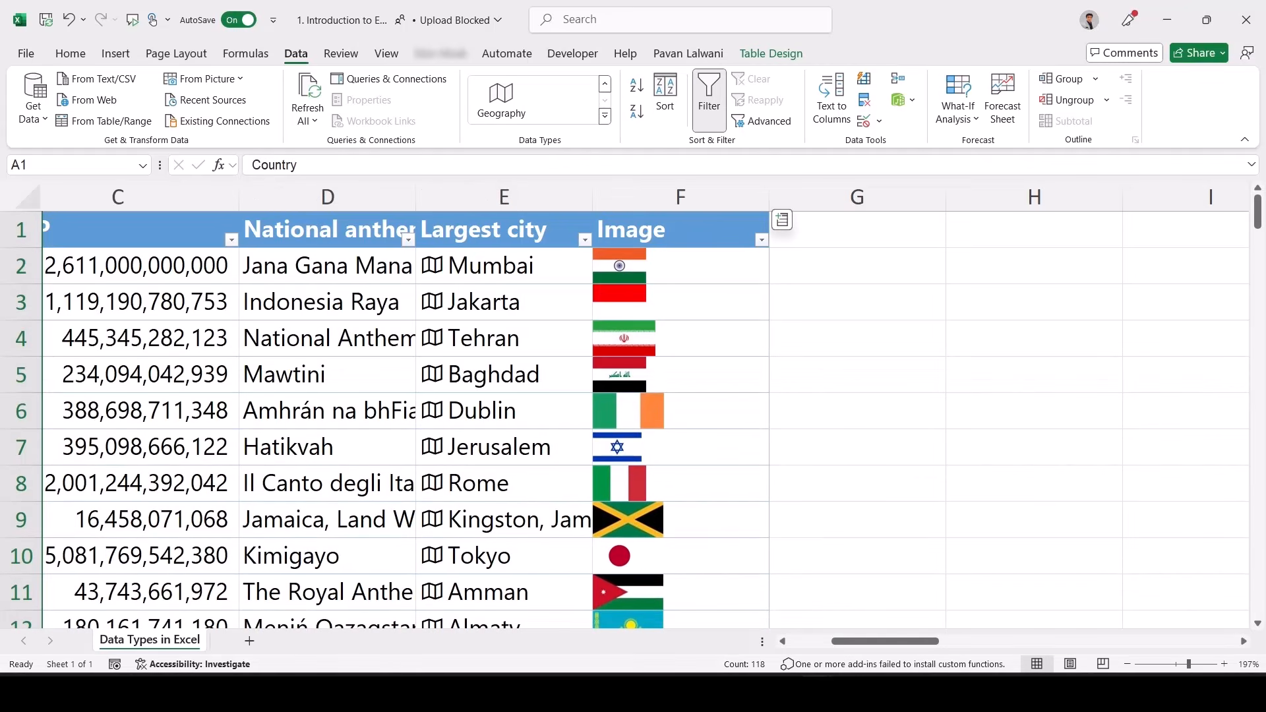
Extract the Capital/Major City field of the countries into a new table column
left_click(782, 220)
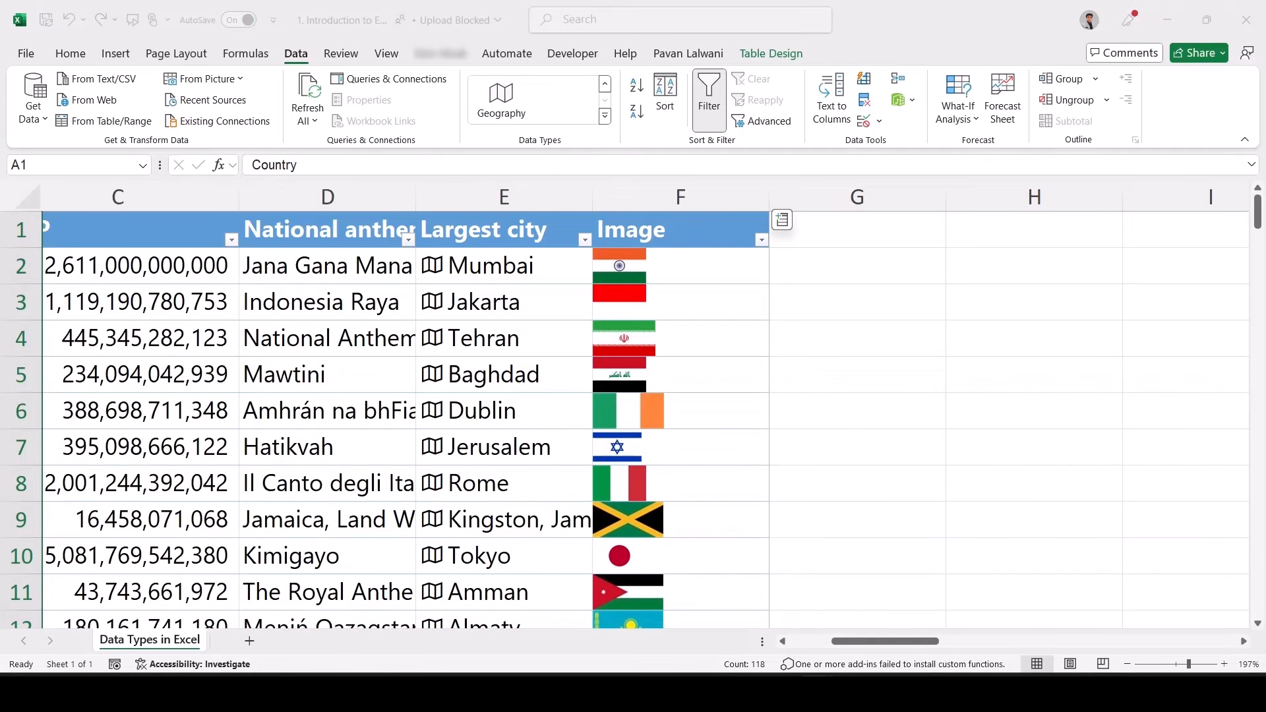
scroll(646, 409, "right", 5)
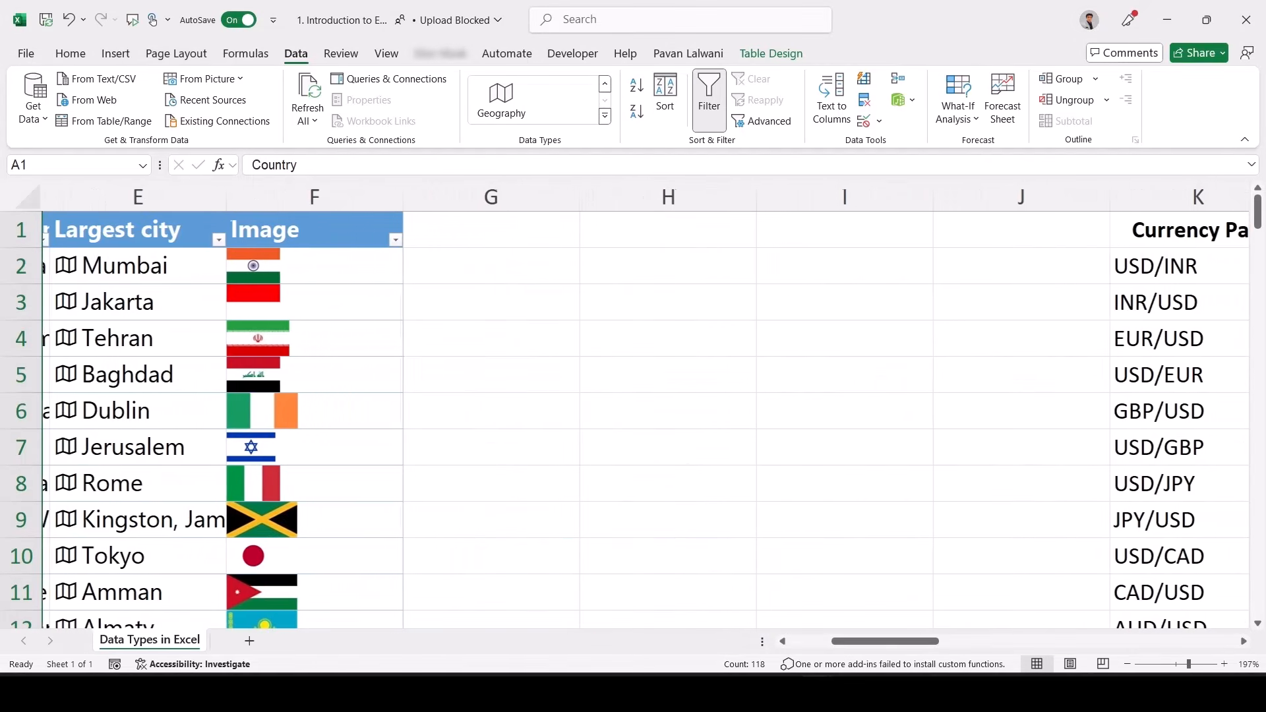
left_click(402, 220)
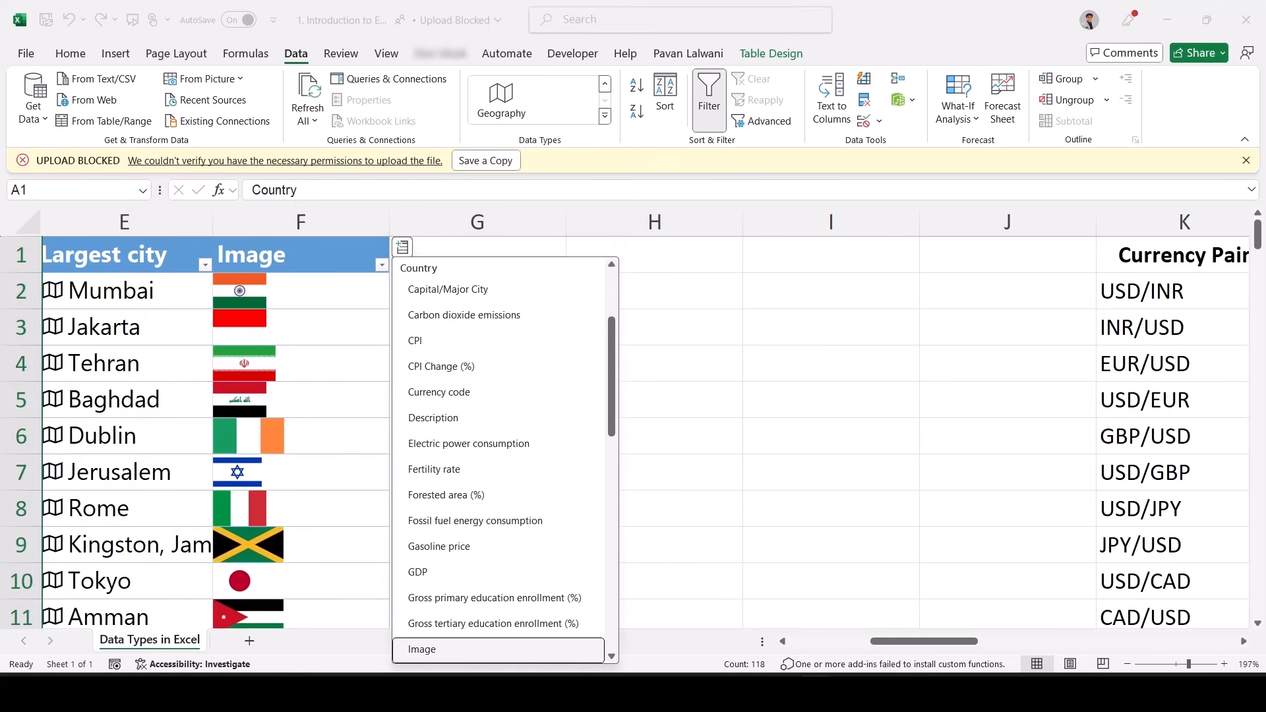
left_click(447, 289)
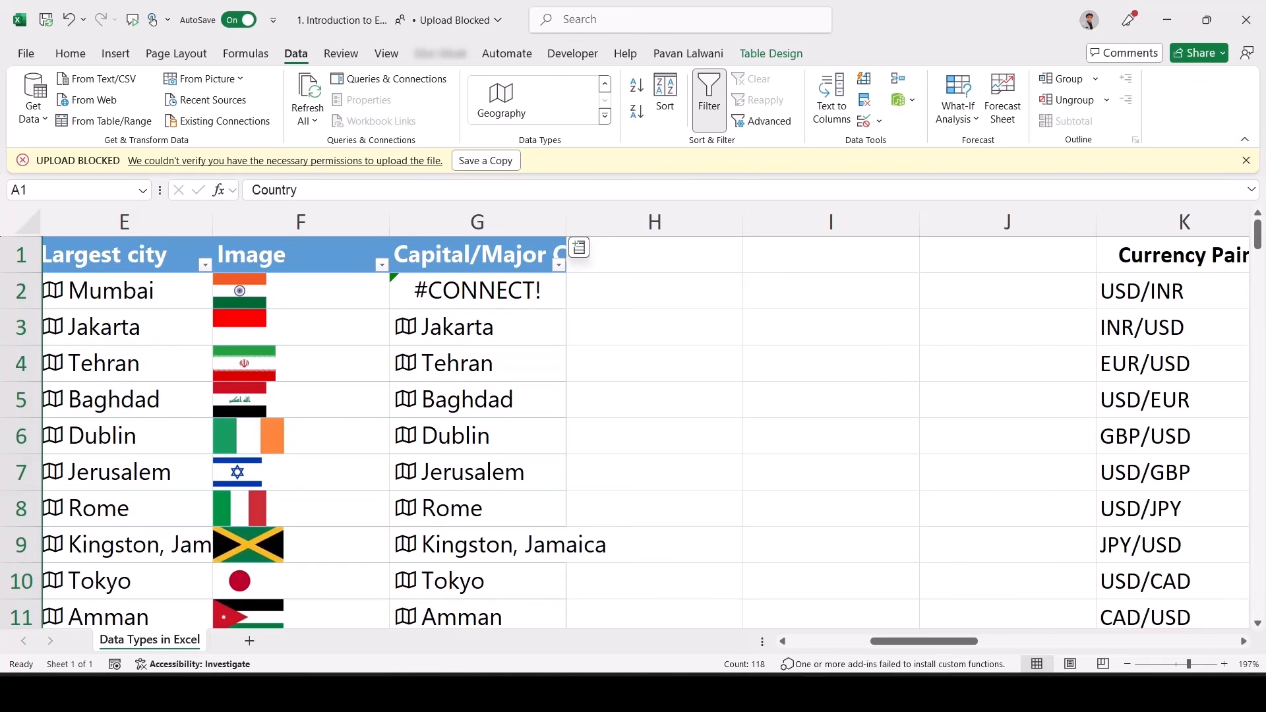
Extract the Leader(s) field of the countries into a new table column
left_click(579, 248)
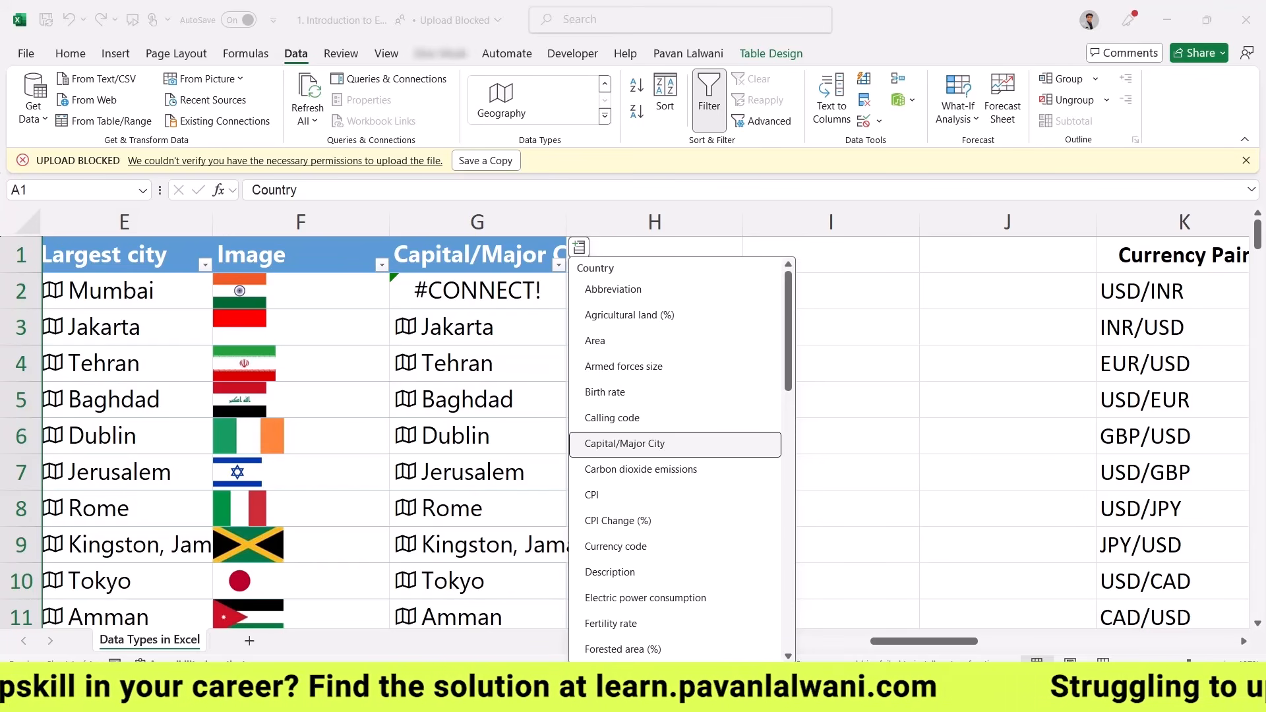
scroll(729, 362, "down", 5)
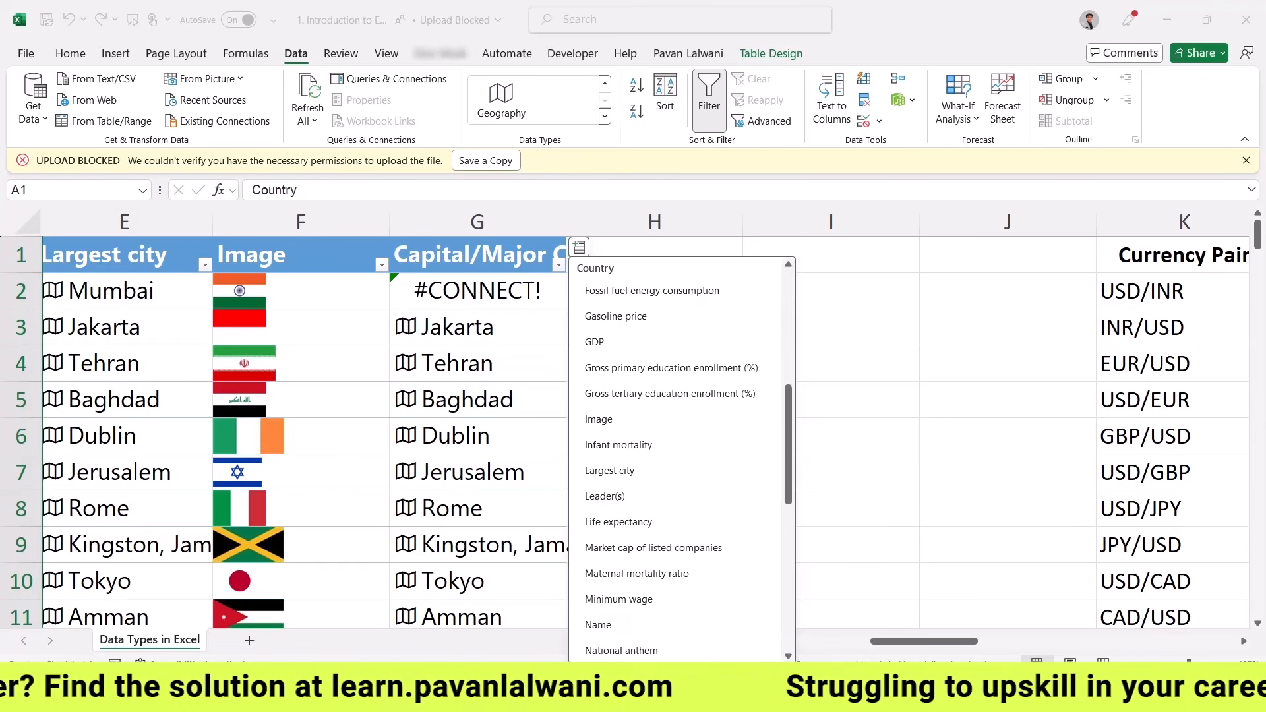
left_click(633, 495)
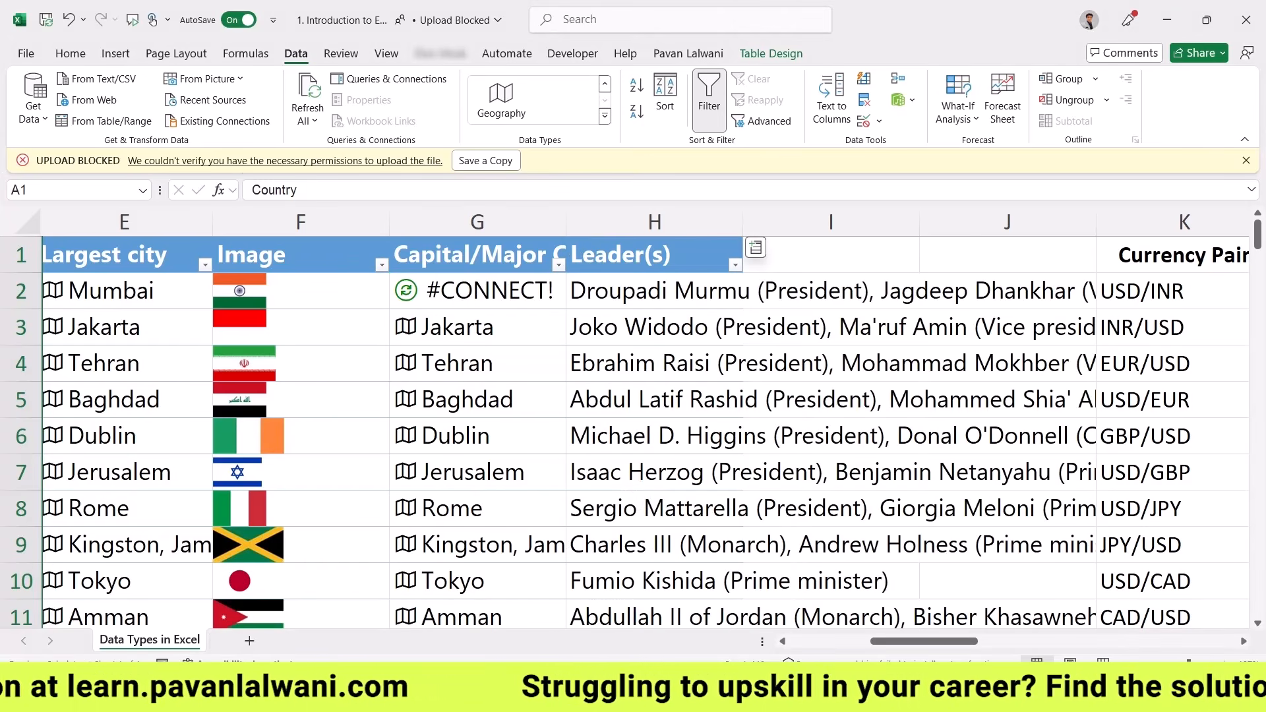
Autofit the width of the Leader(s) column to its contents and look over the full entries
scroll(598, 494, "right", 2)
scroll(598, 493, "right", 2)
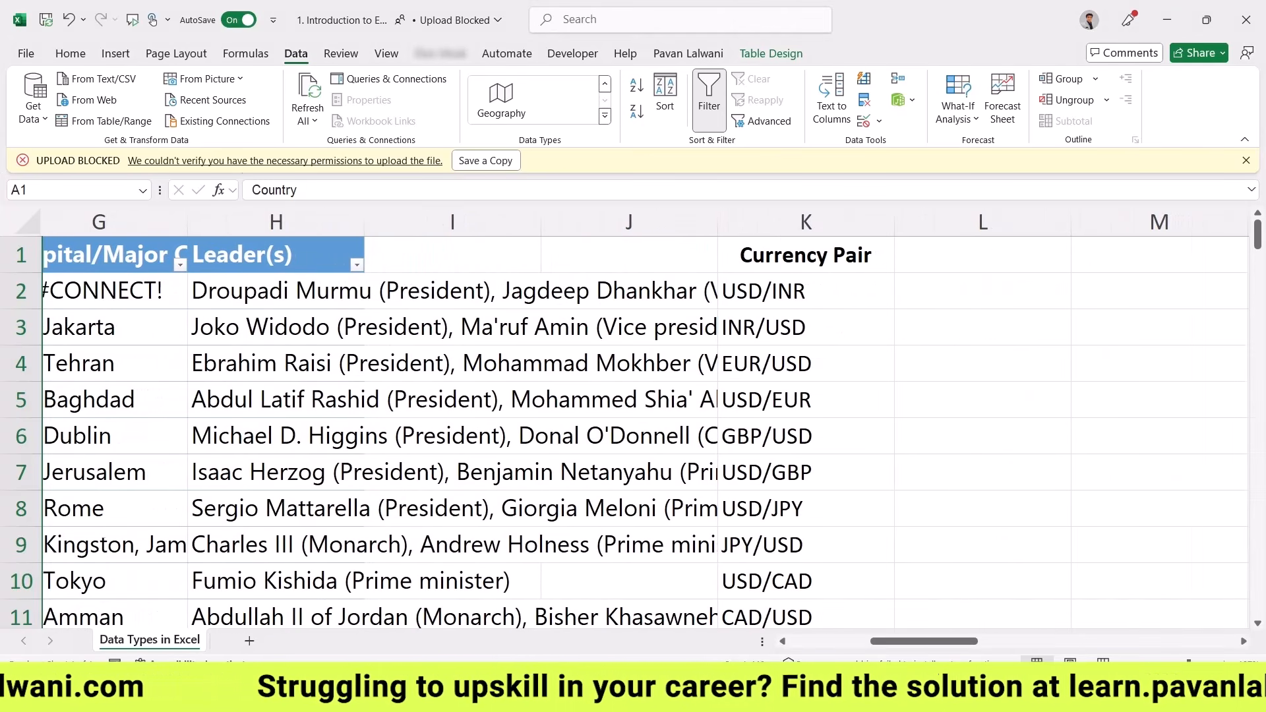
scroll(706, 479, "right", 1)
scroll(706, 480, "left", 3)
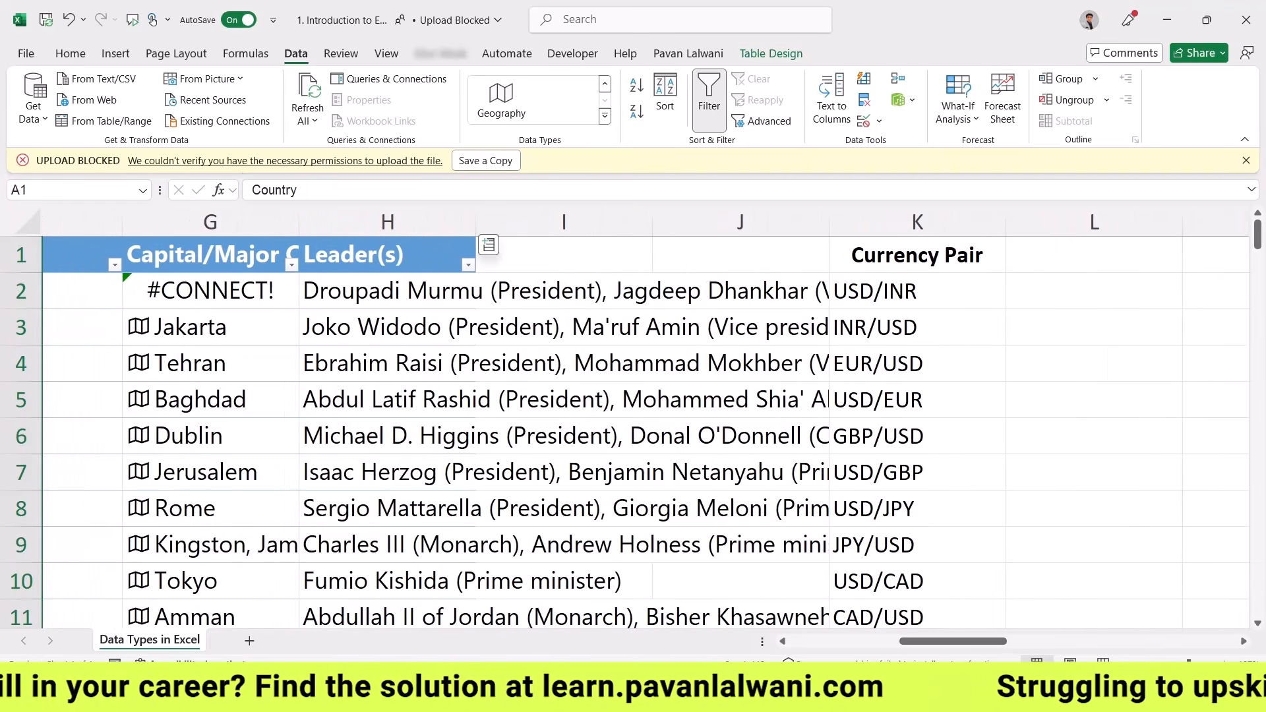
double_click(475, 223)
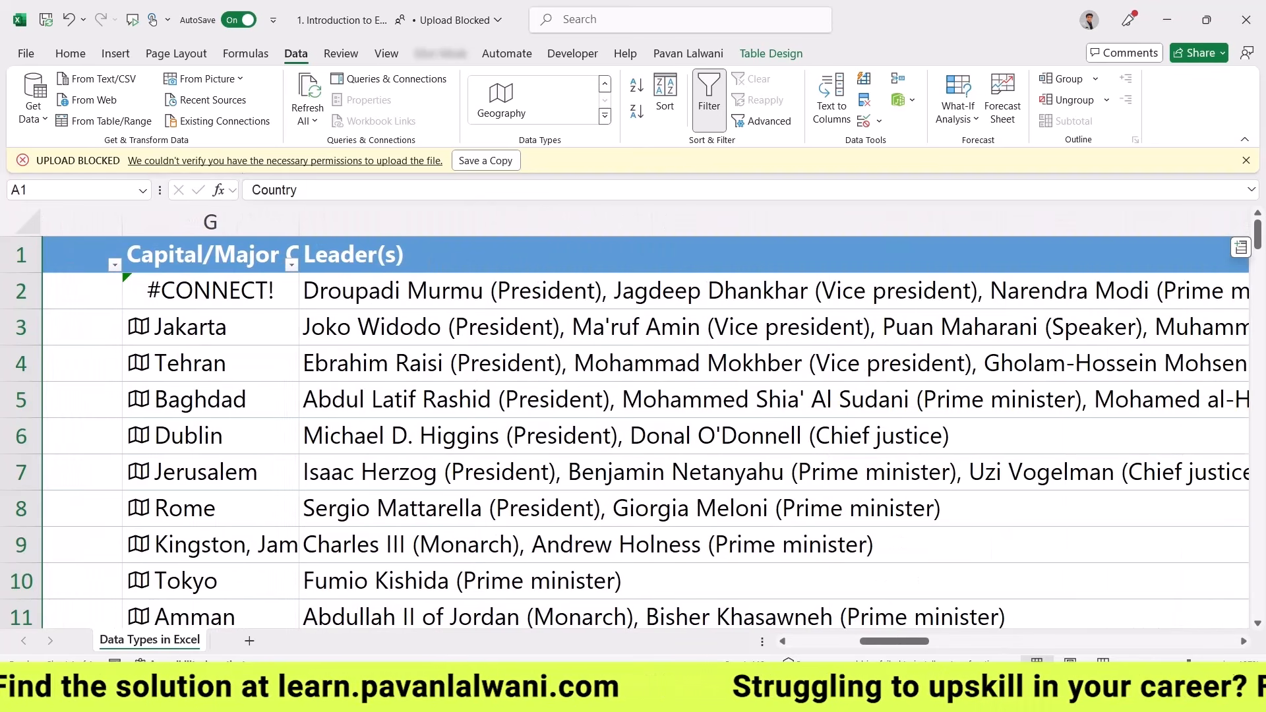
scroll(620, 464, "right", 6)
scroll(620, 463, "right", 2)
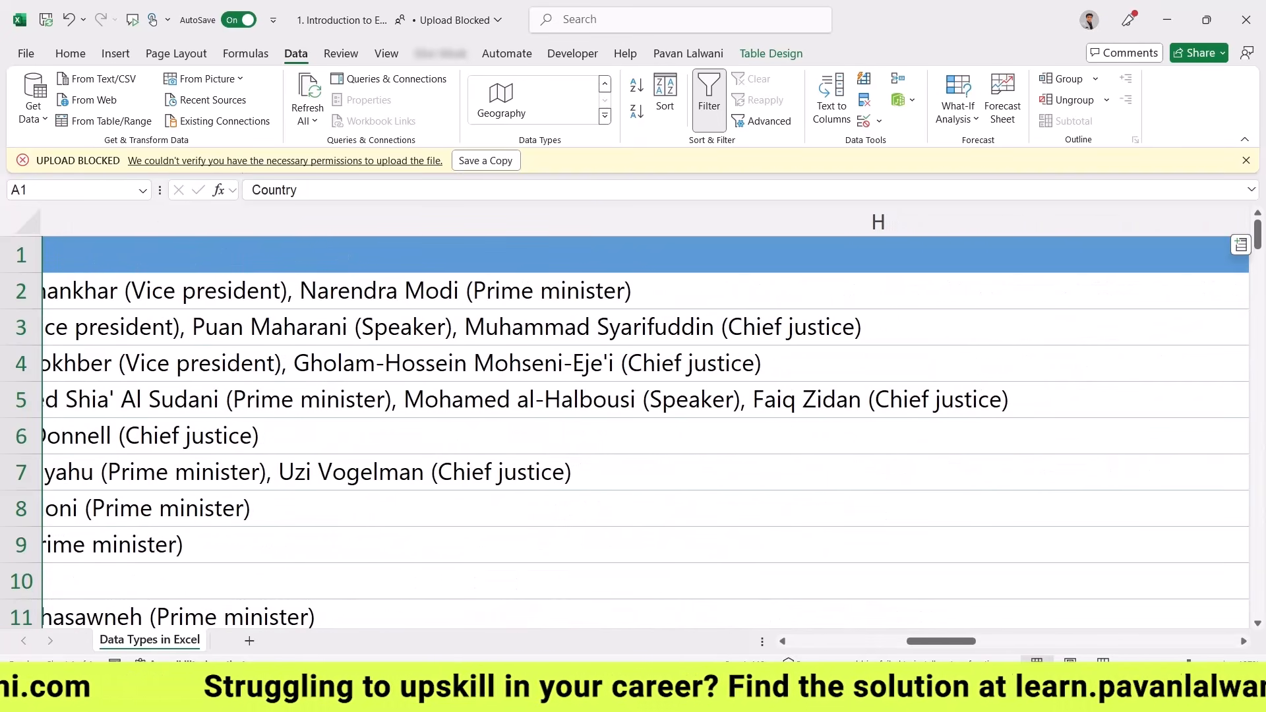
scroll(620, 463, "down", 2)
scroll(620, 463, "up", 3)
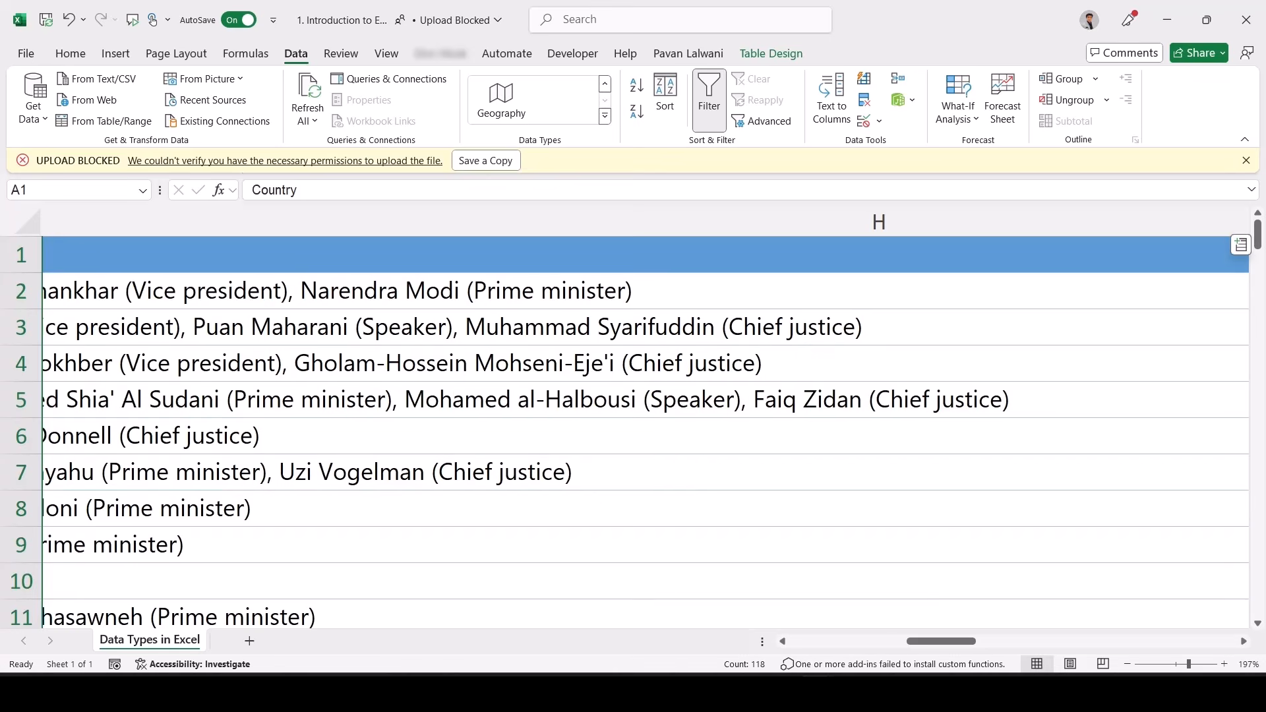
Convert the Currency Pair list in K1:K129 into a table with headers
scroll(632, 452, "right", 5)
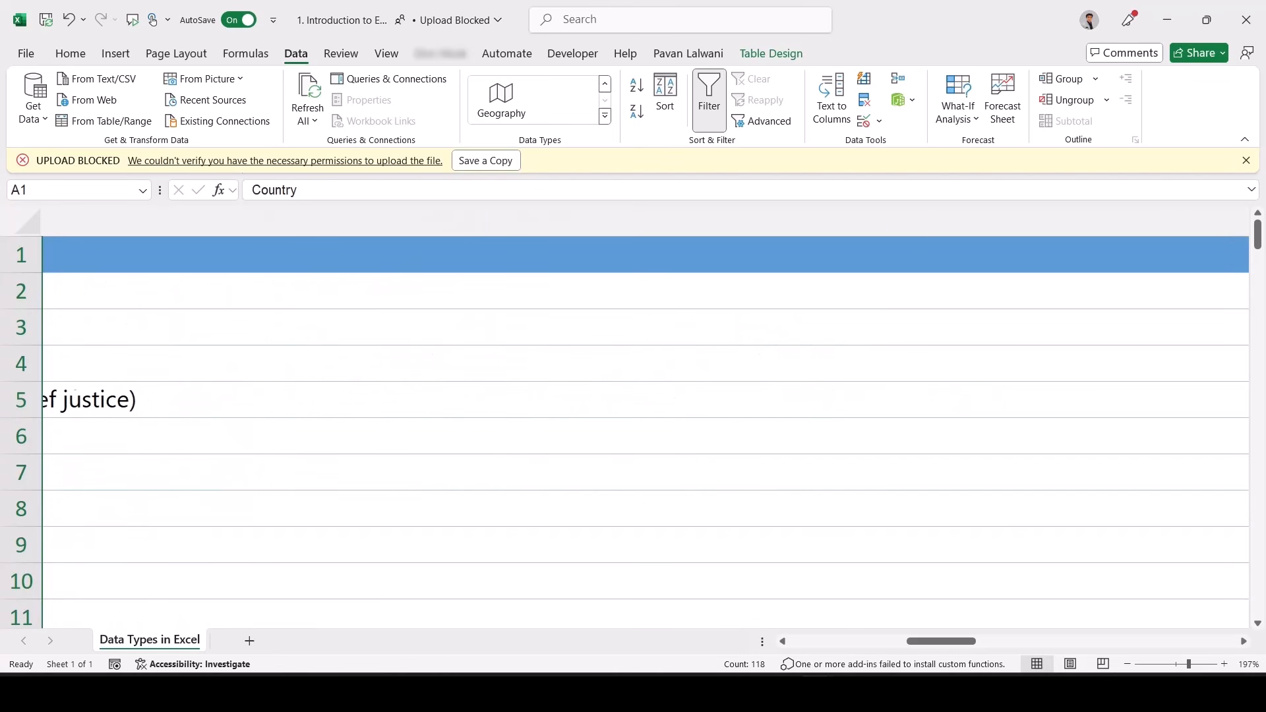
scroll(653, 449, "right", 10)
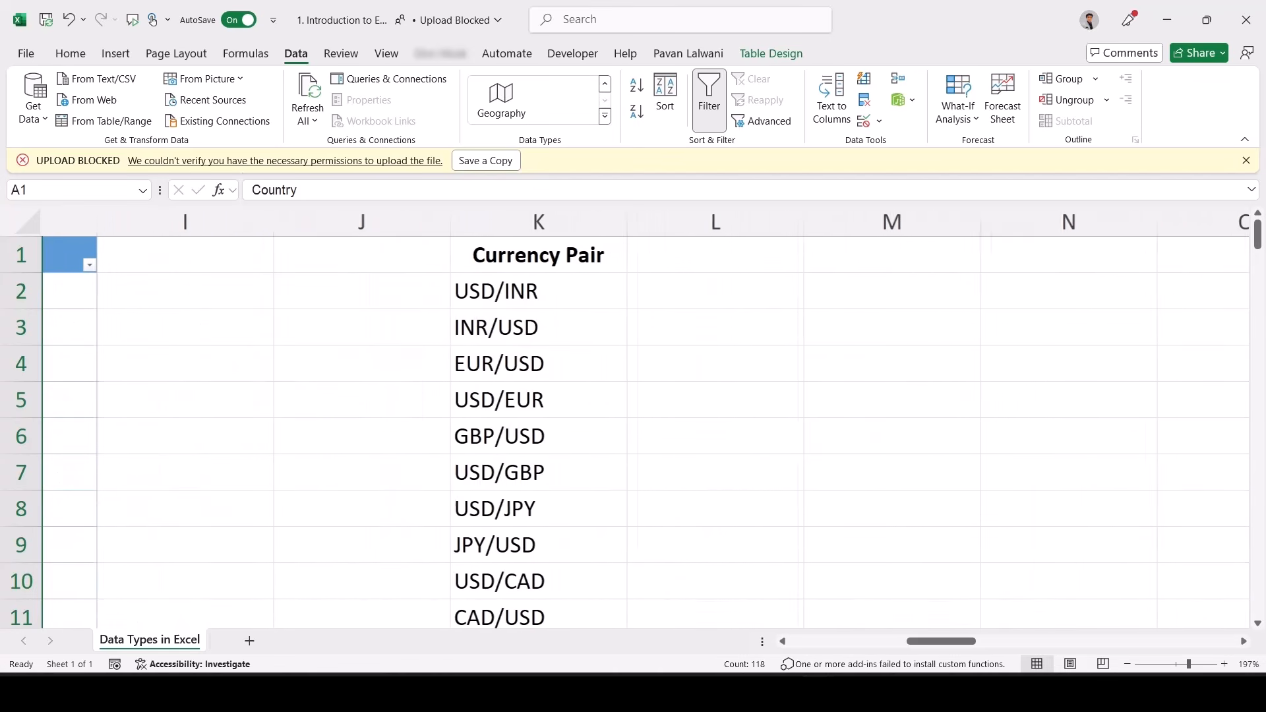
scroll(644, 429, "right", 1)
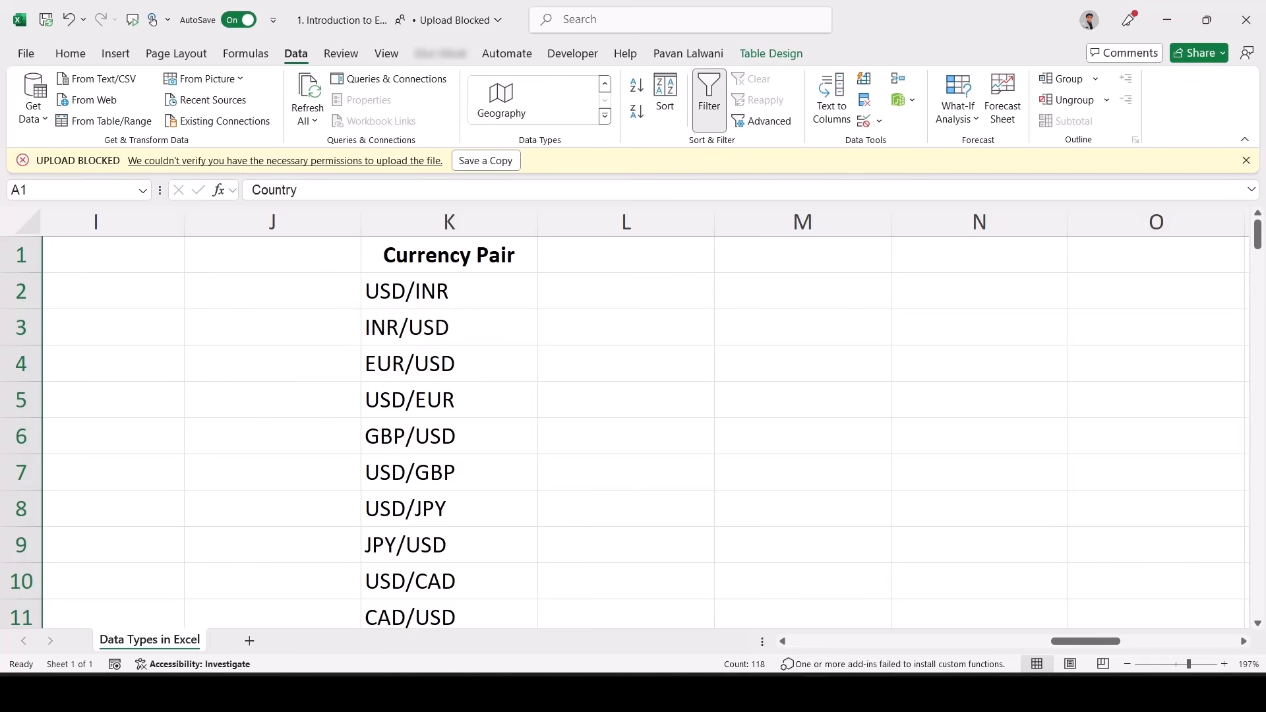
left_click(449, 364)
scroll(375, 512, "right", 3)
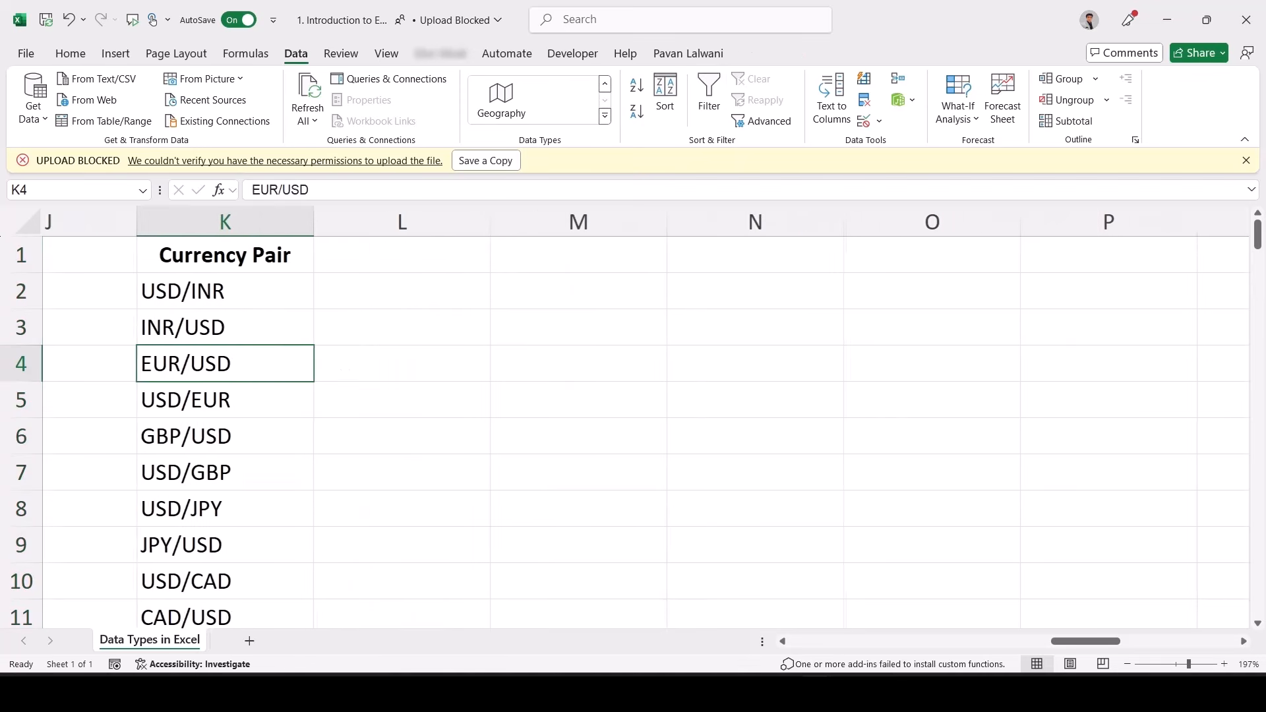
key("ctrl+t")
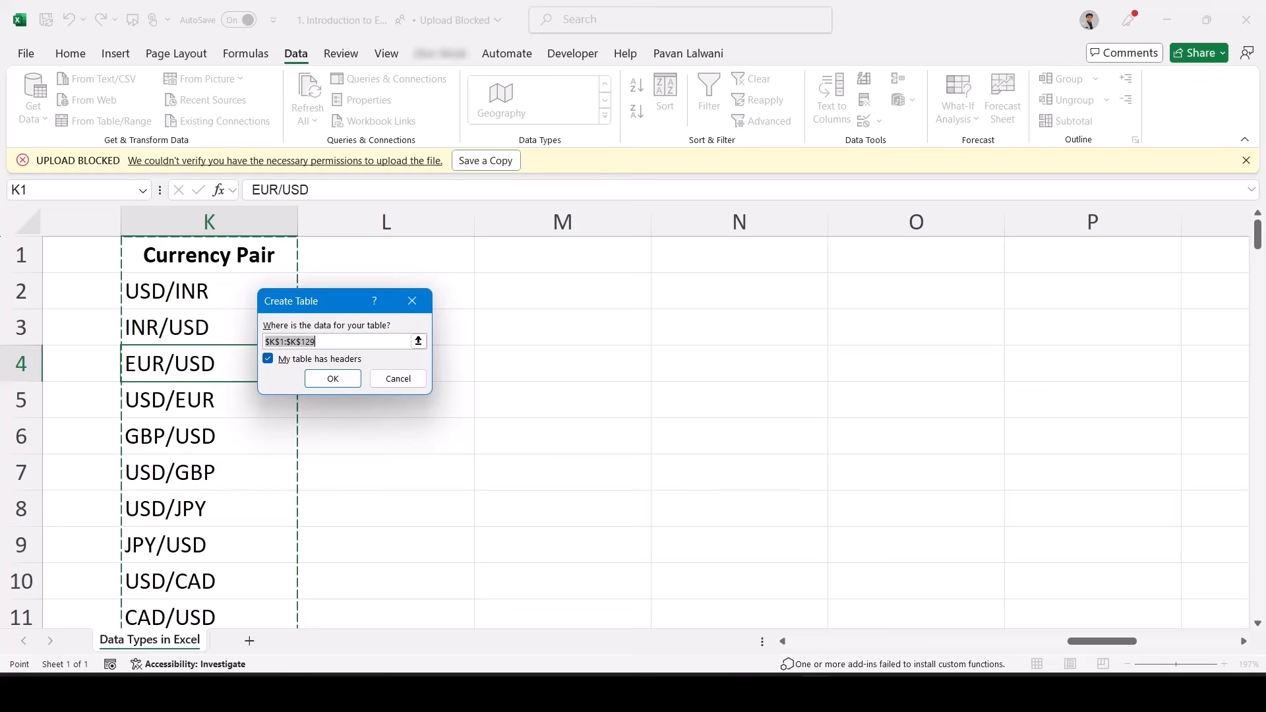
left_click(332, 379)
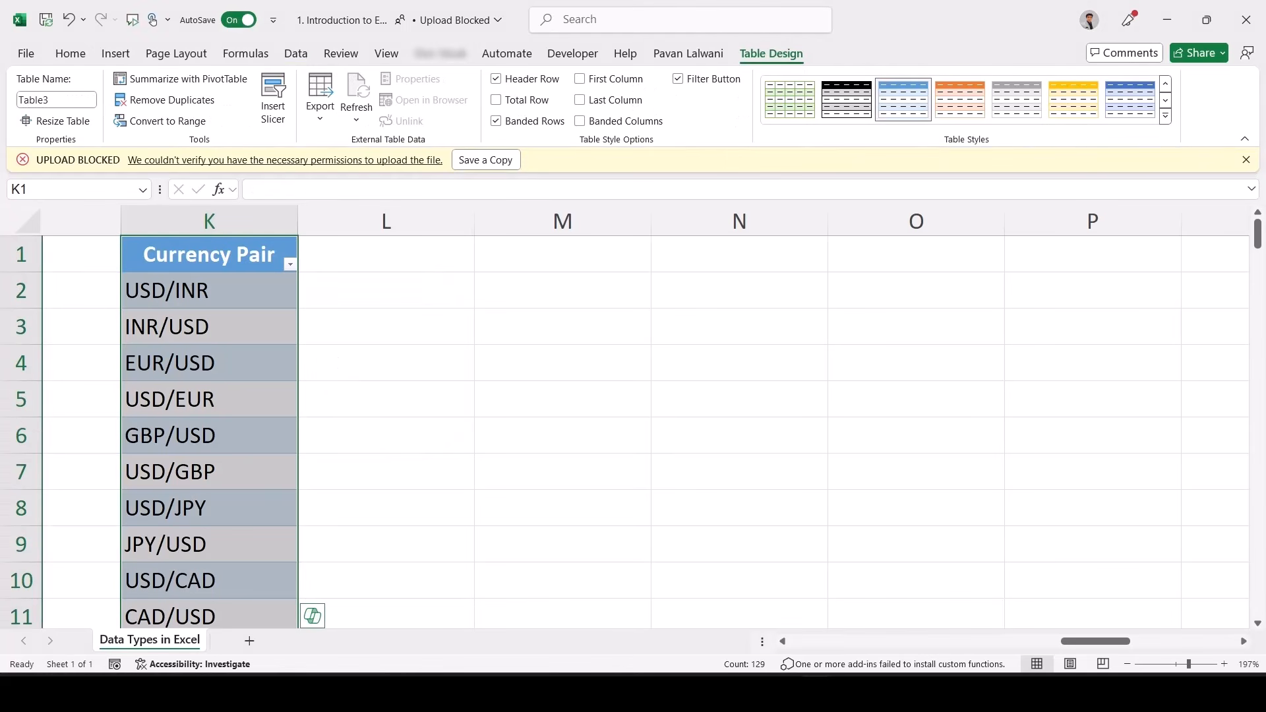
Convert the entries of the Currency Pair table to the Currencies data type and look through the converted pairs
left_click(296, 53)
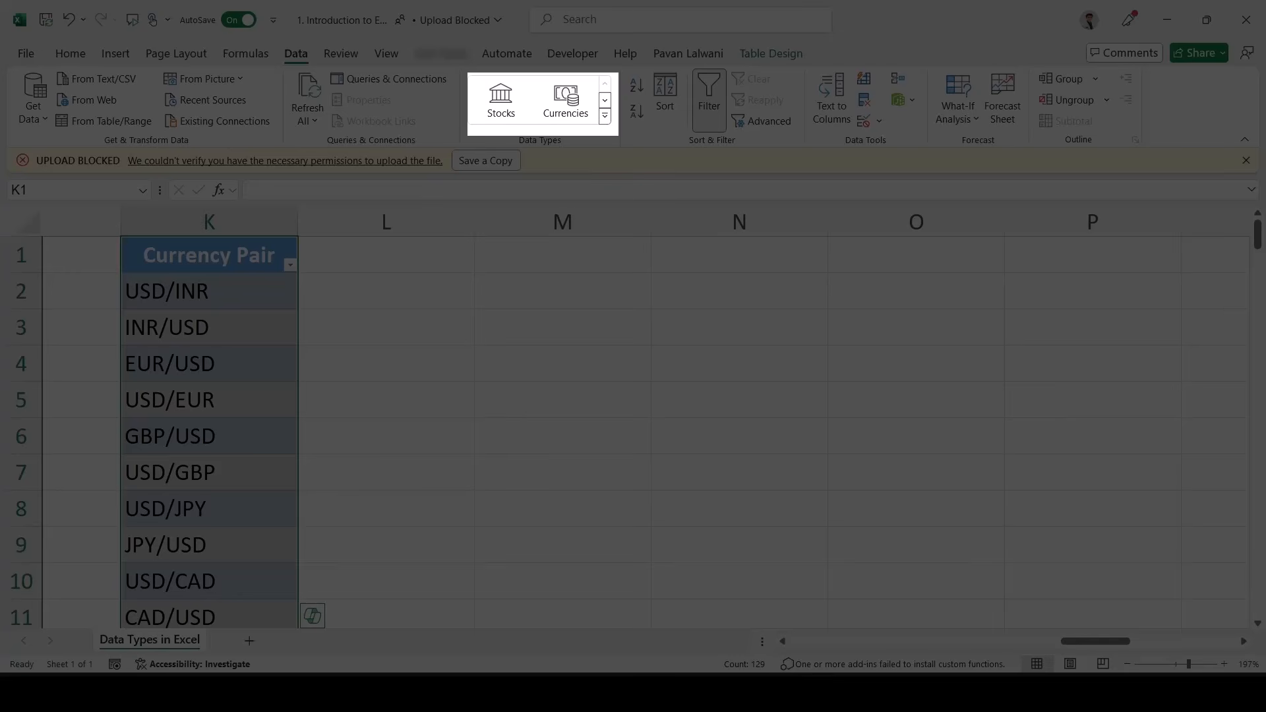
left_click(566, 99)
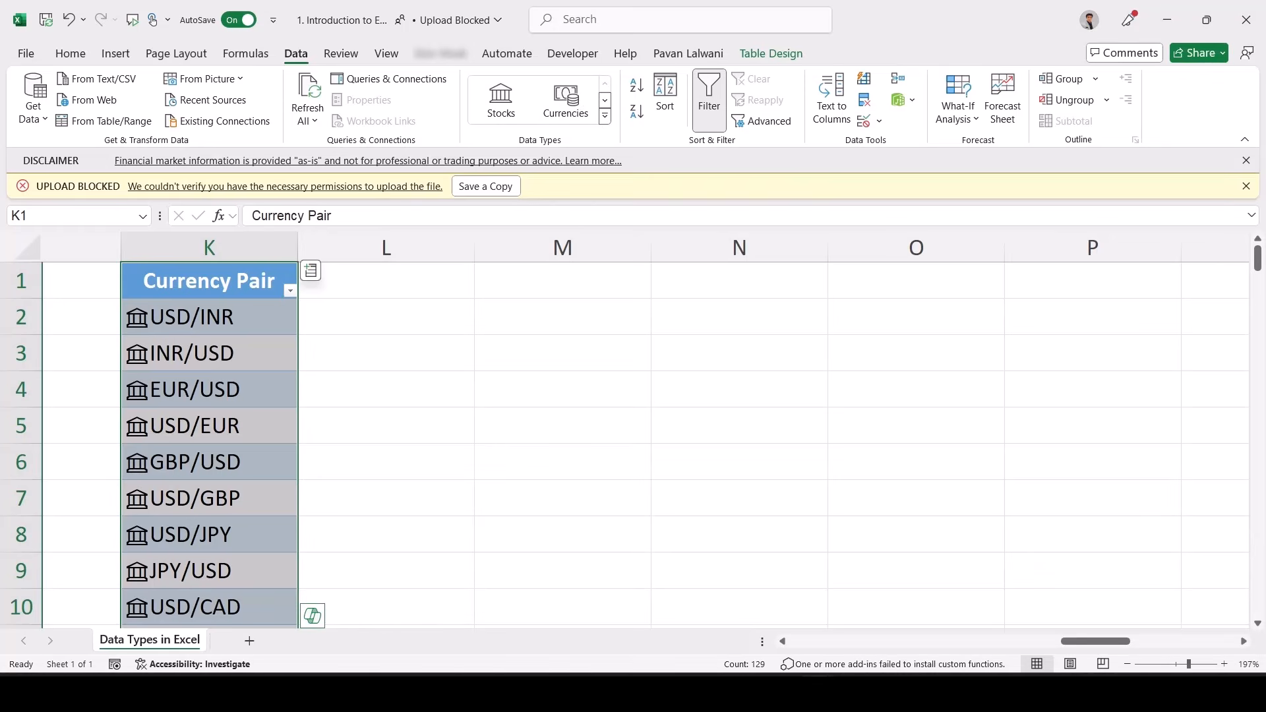
scroll(254, 418, "down", 5)
scroll(255, 418, "up", 2)
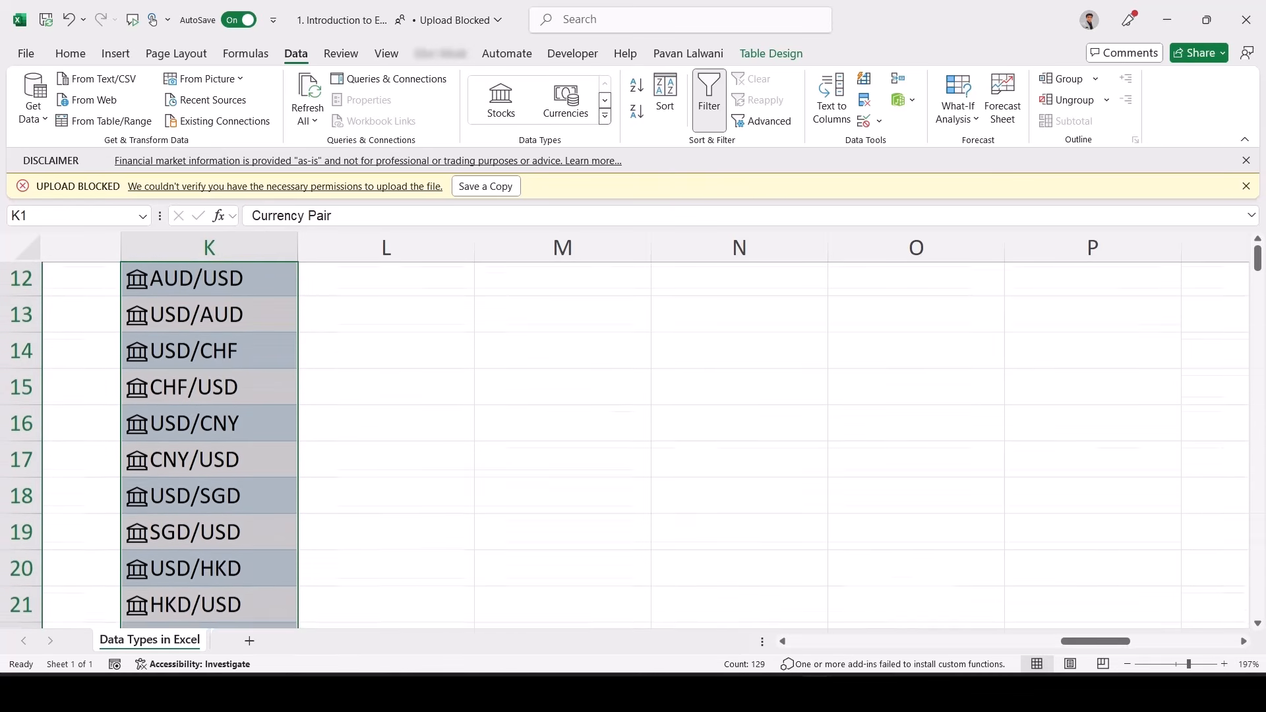
scroll(629, 445, "up", 3)
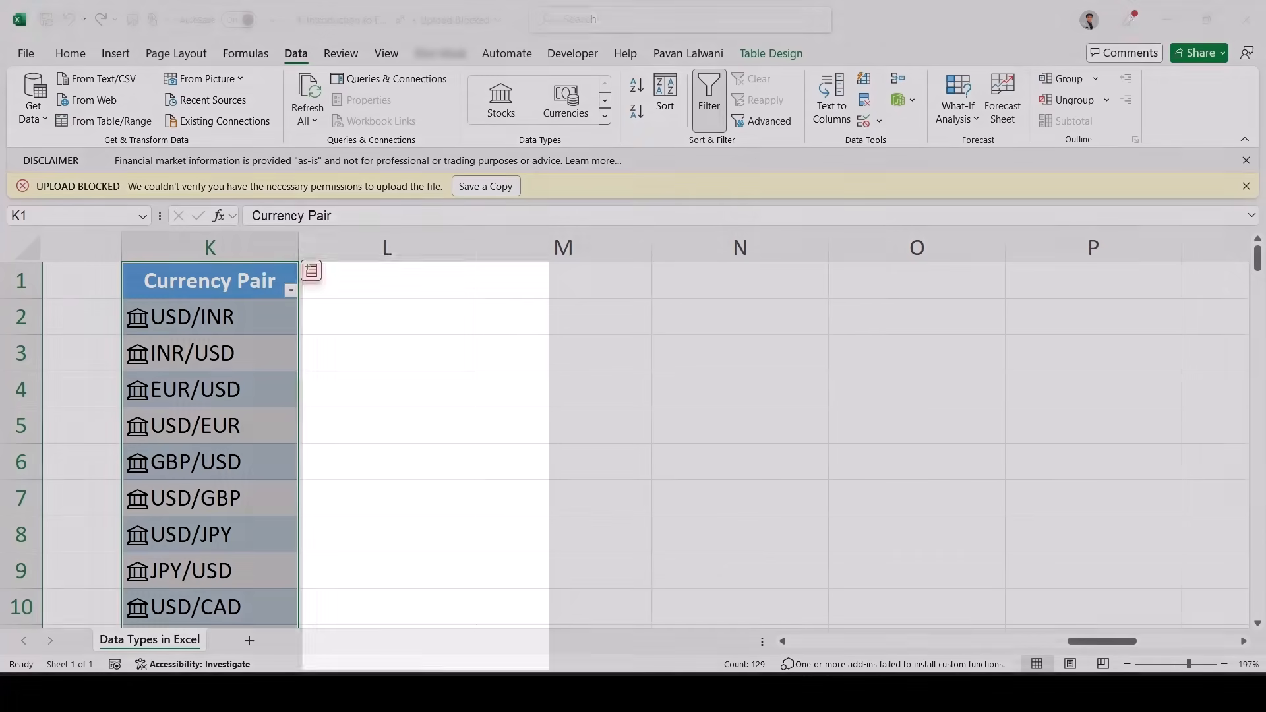
Extract the 52 week high and 52 week low fields of the currency pairs into new table columns
left_click(312, 271)
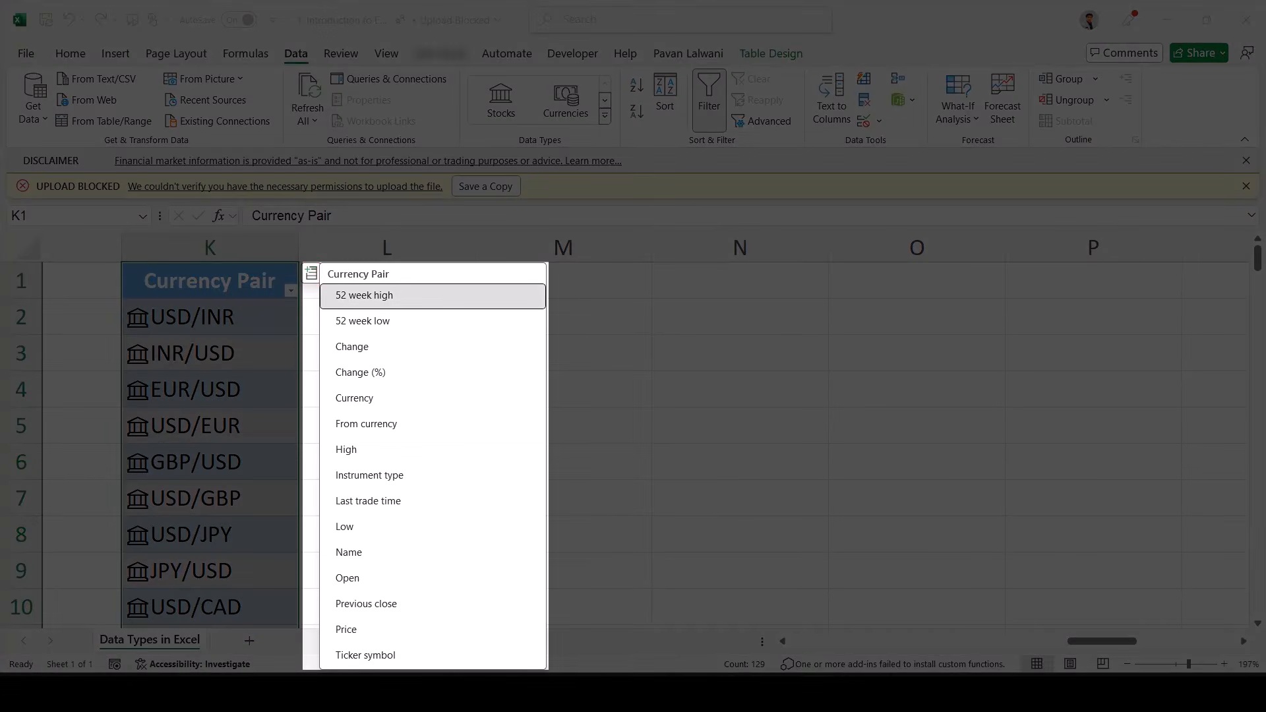
left_click(421, 296)
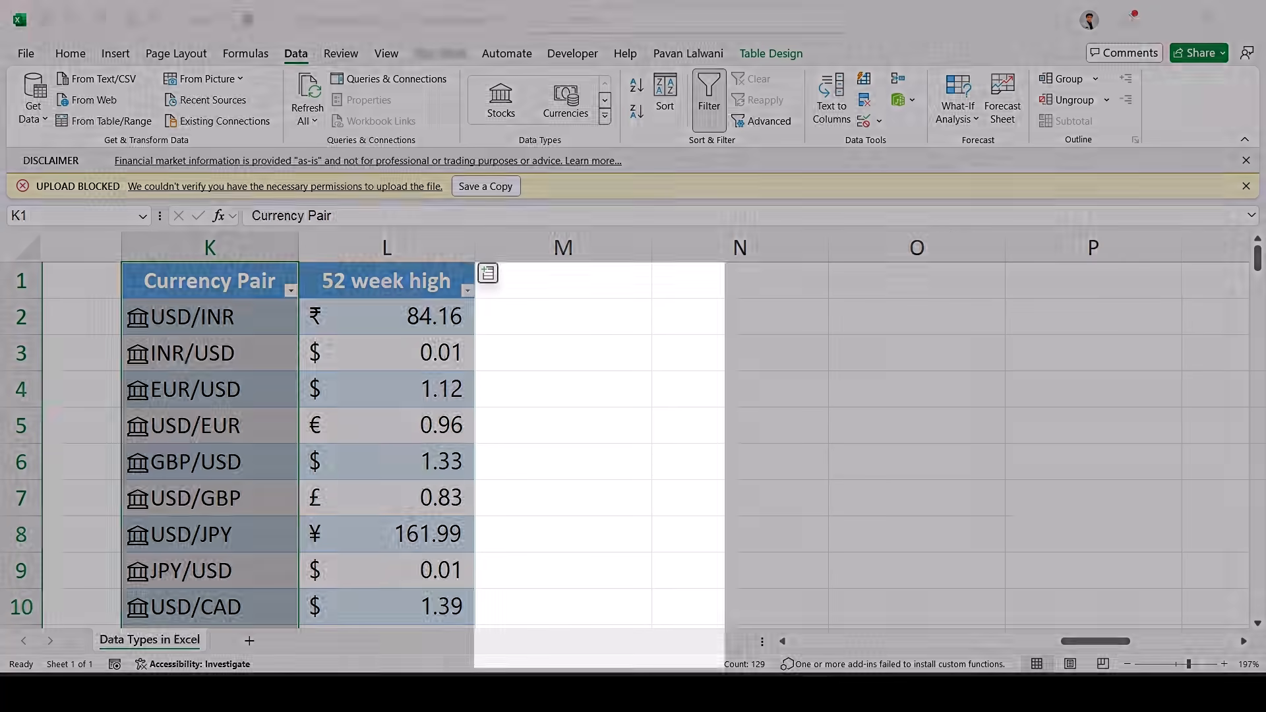
left_click(488, 273)
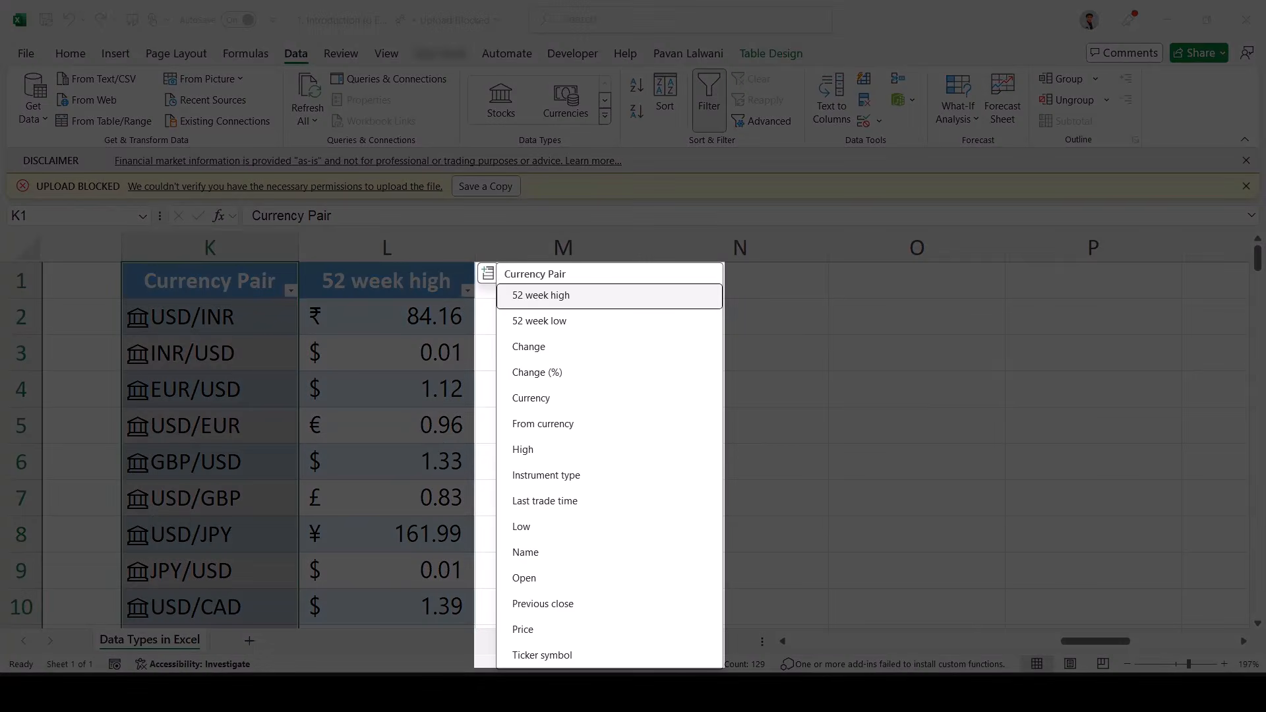
left_click(539, 321)
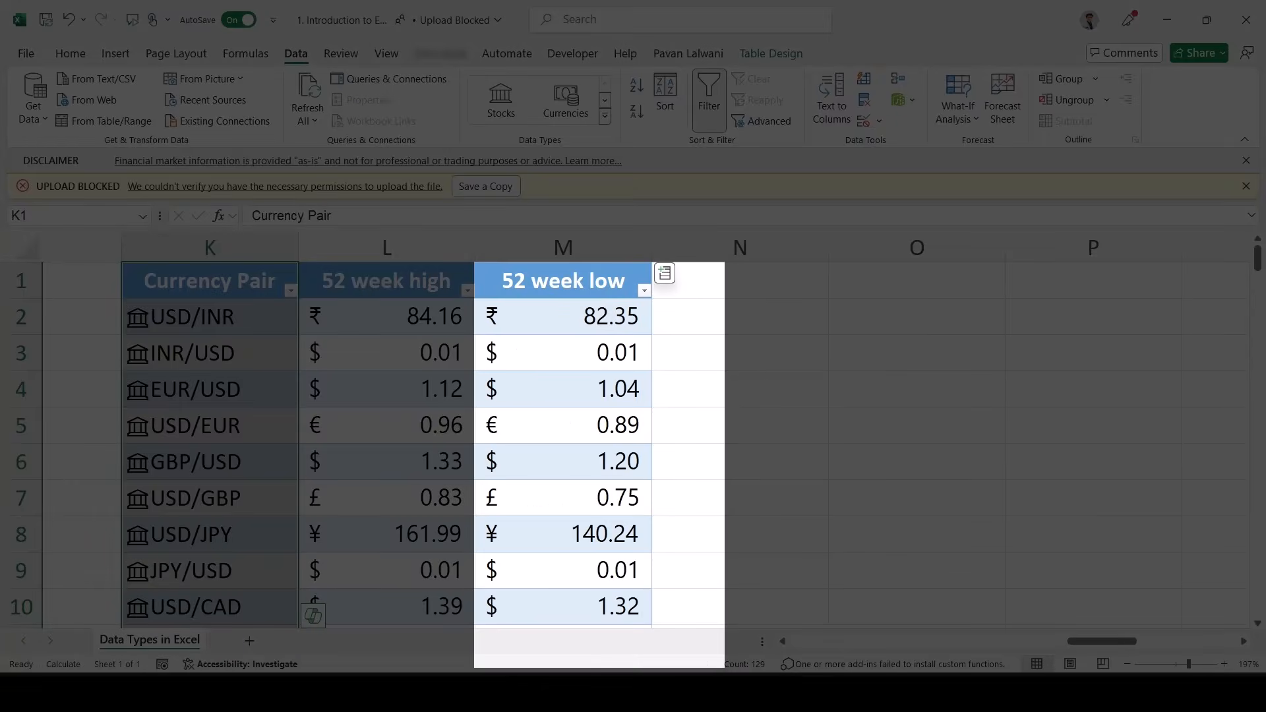
Add the Price and Instrument type fields of the currency pairs as further table columns
scroll(650, 499, "right", 3)
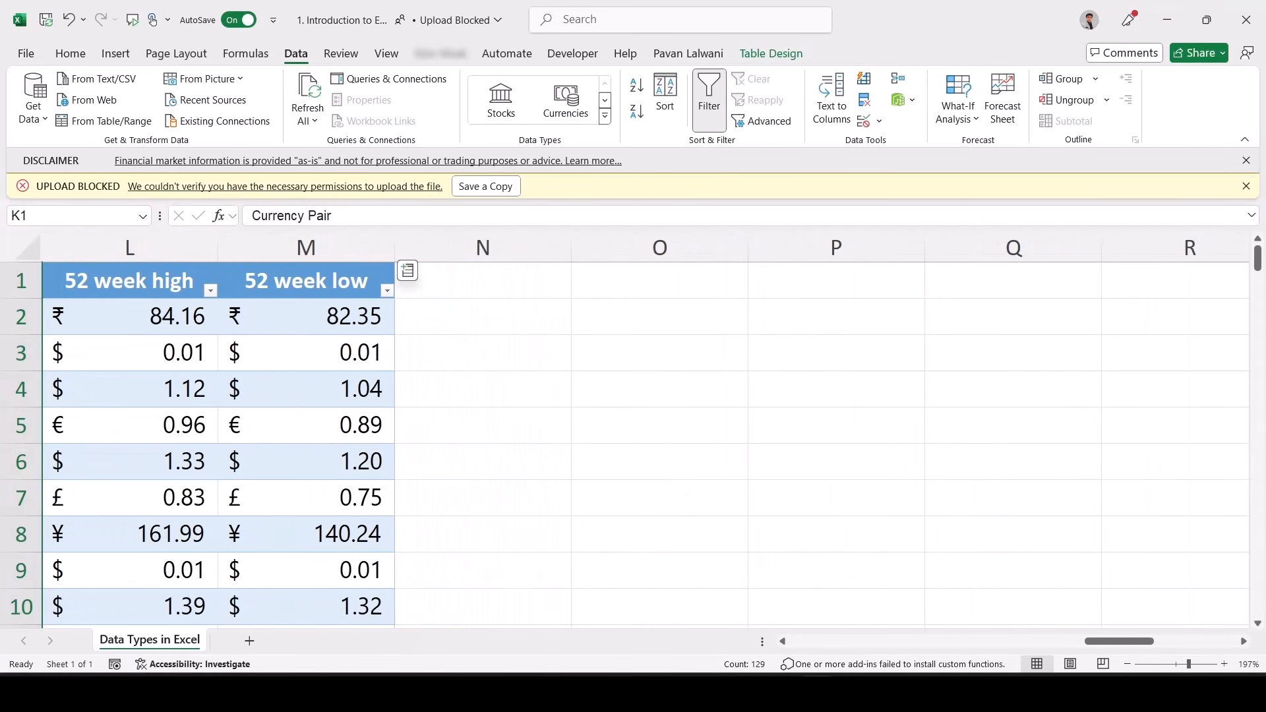
left_click(408, 271)
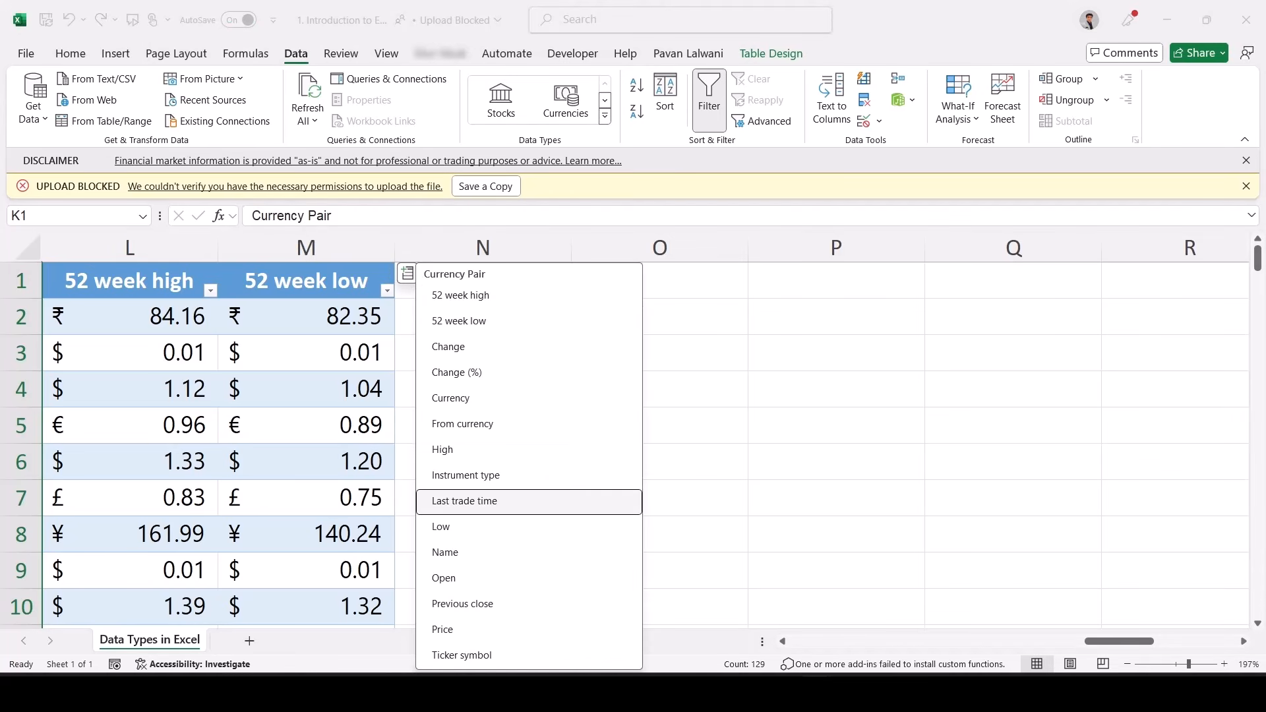
left_click(442, 629)
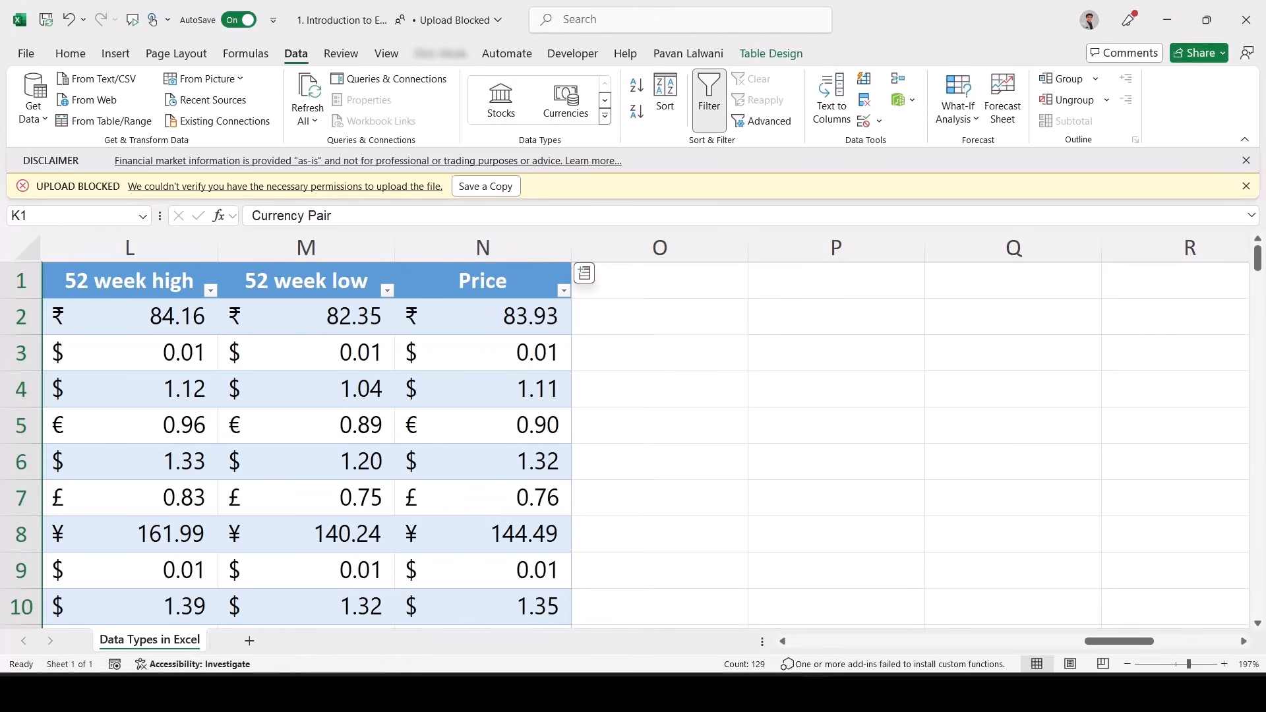
left_click(584, 273)
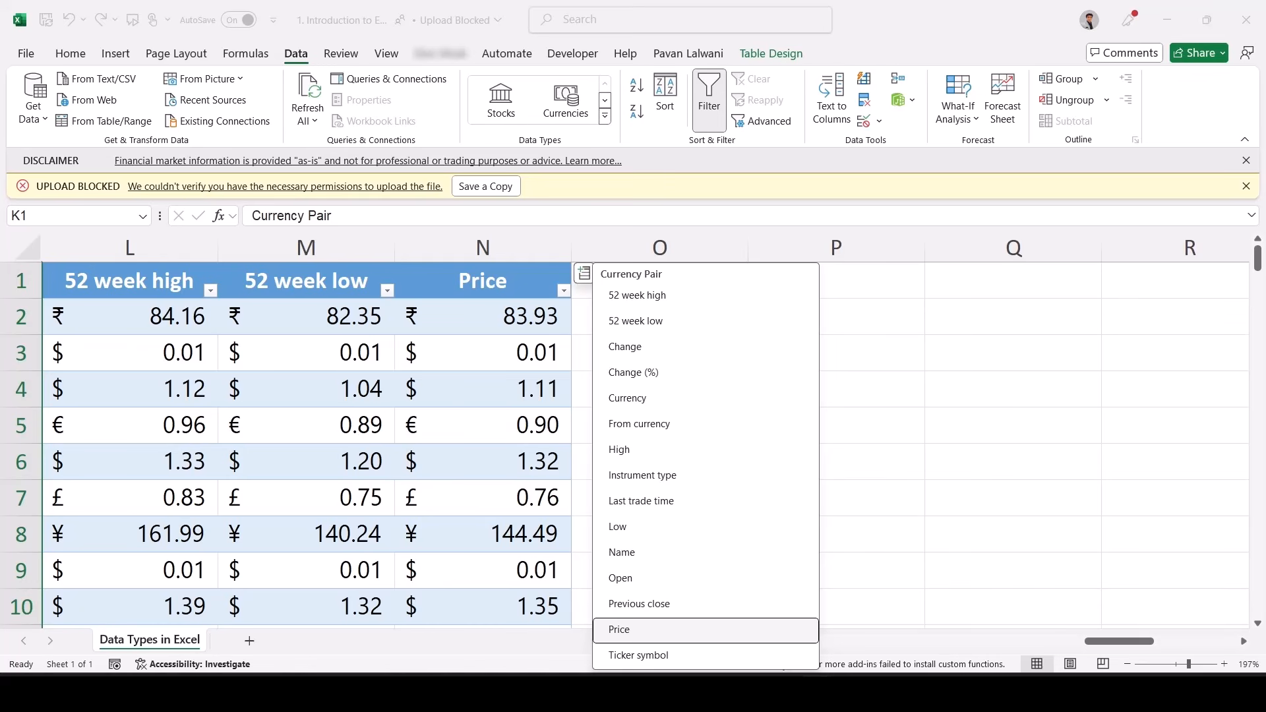
left_click(666, 474)
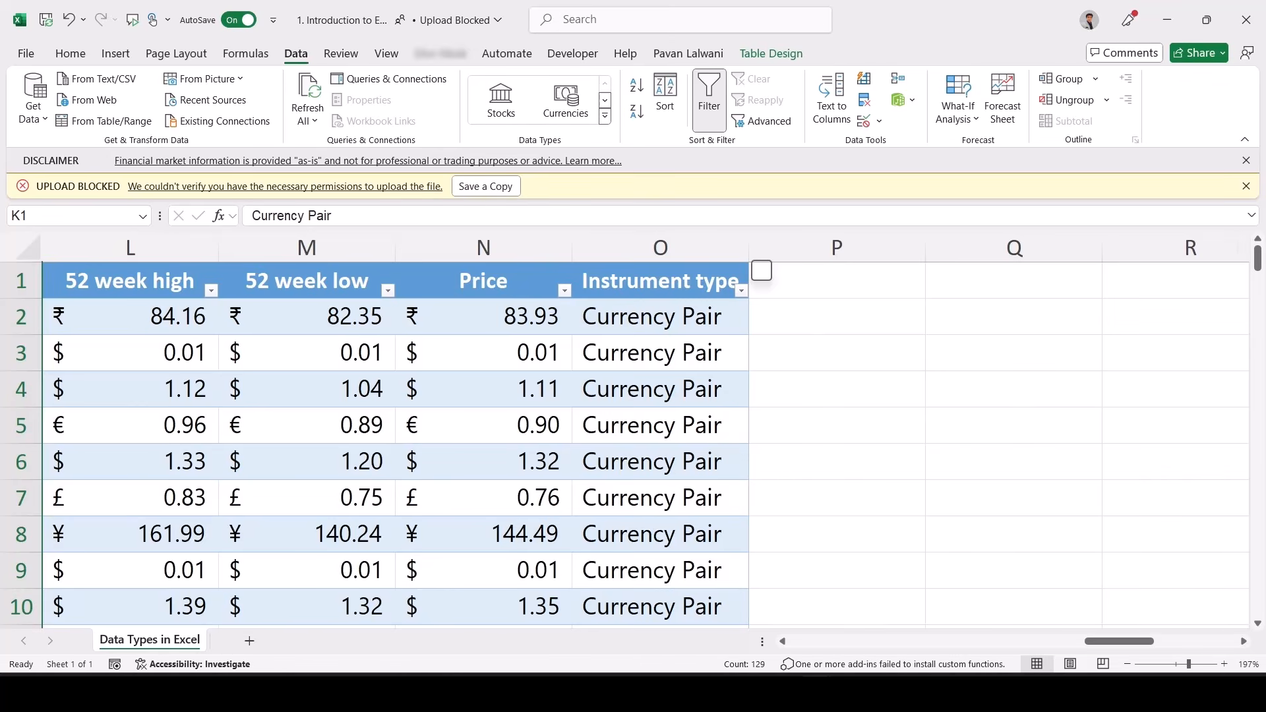
Extract the Ticker symbol and Change (%) fields of the currency pairs into new table columns
scroll(659, 448, "right", 3)
scroll(646, 448, "right", 2)
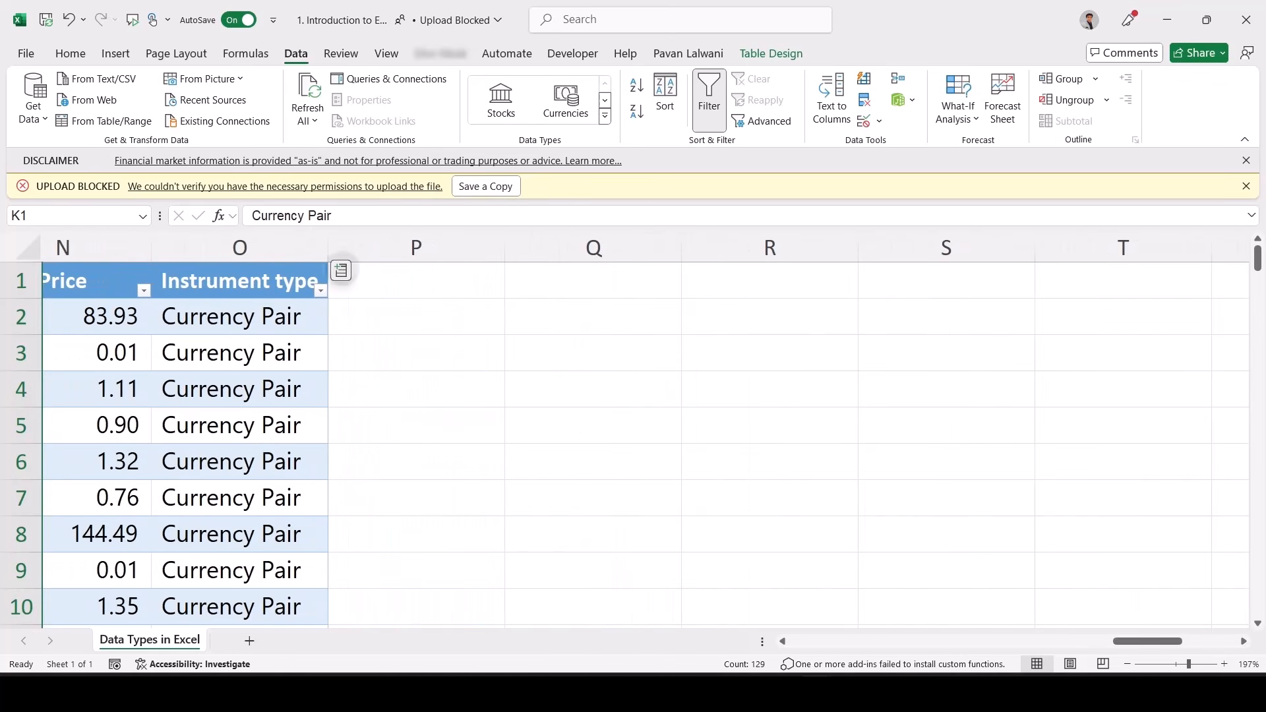
left_click(341, 273)
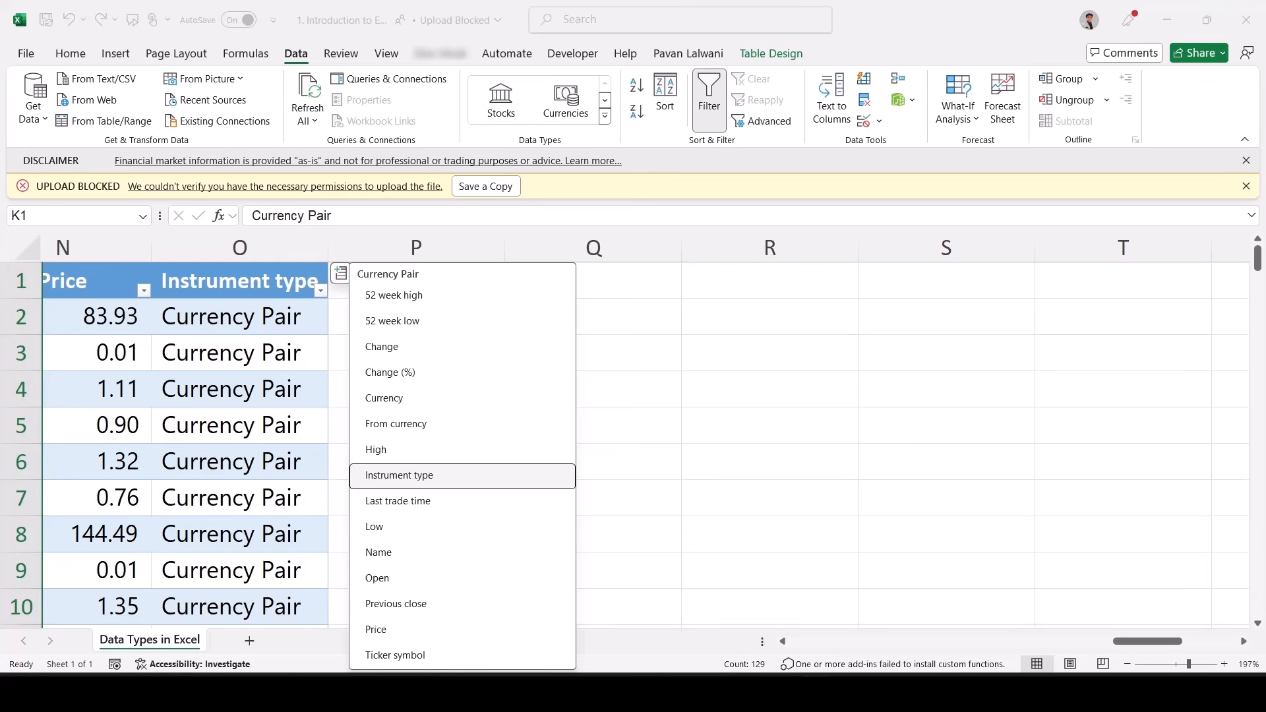
left_click(395, 655)
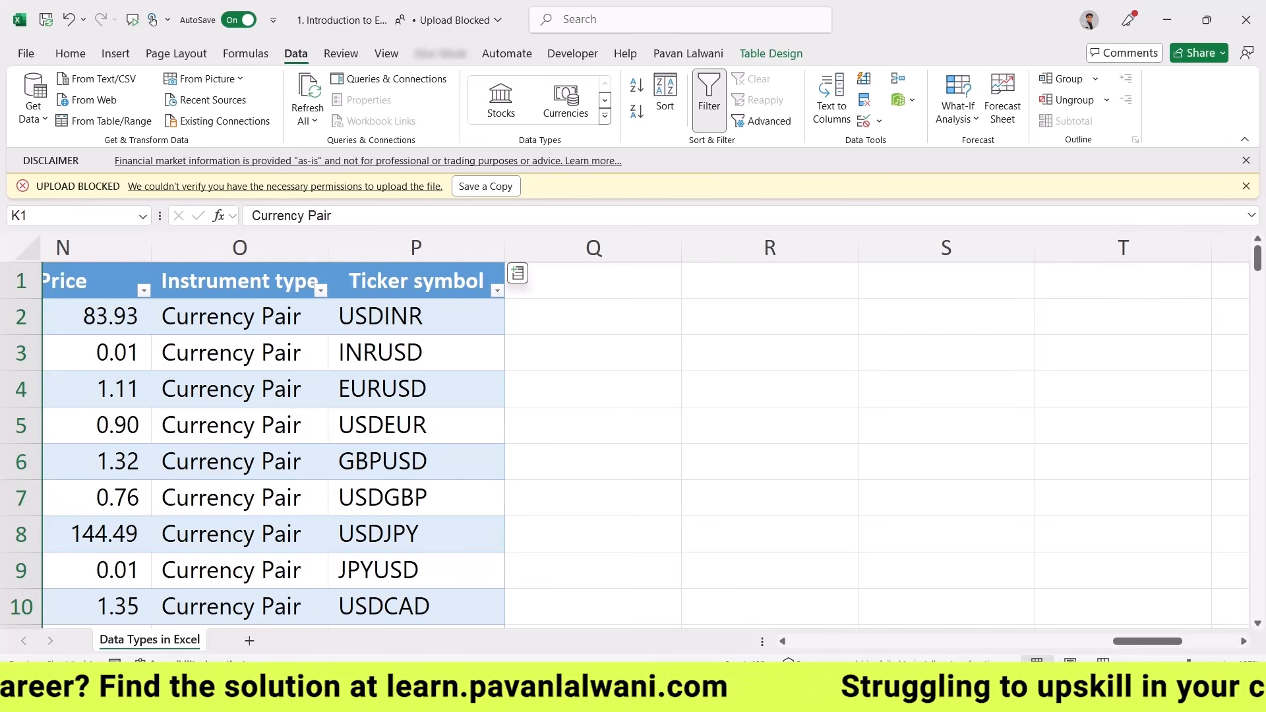
left_click(517, 272)
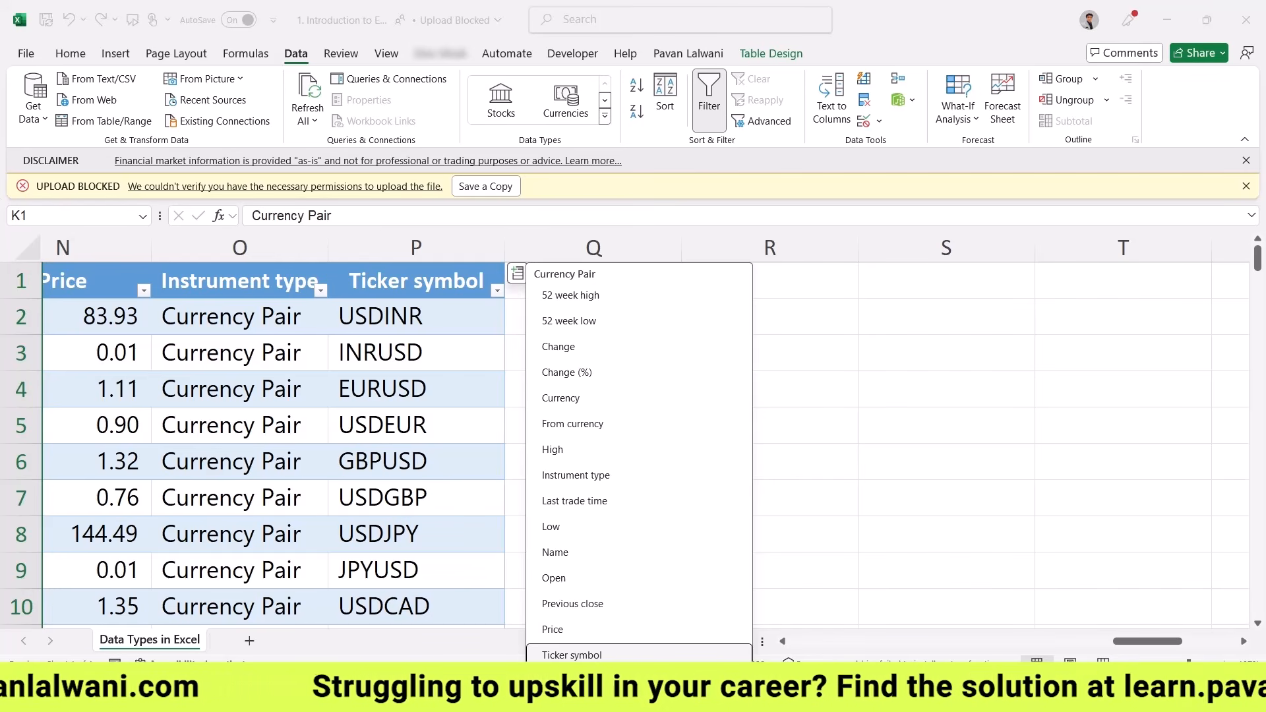
left_click(567, 372)
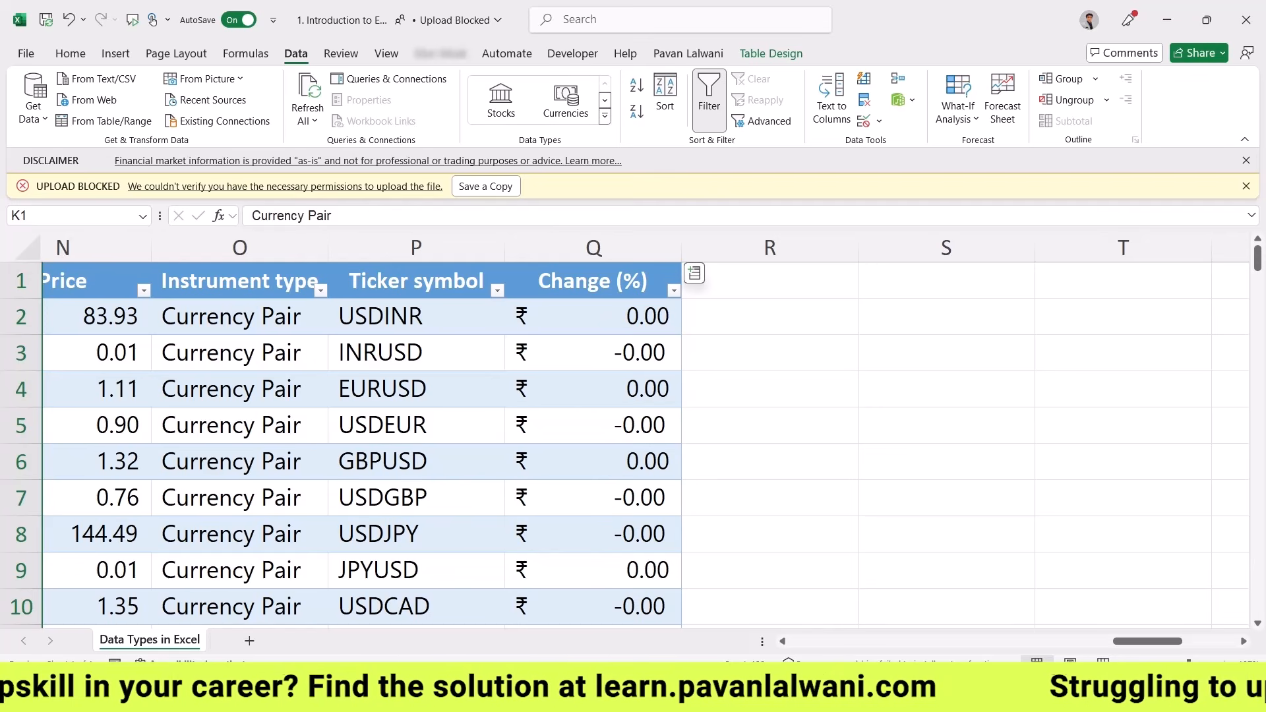
Extract the Last trade time field of the currency pairs into a new table column
scroll(658, 474, "right", 3)
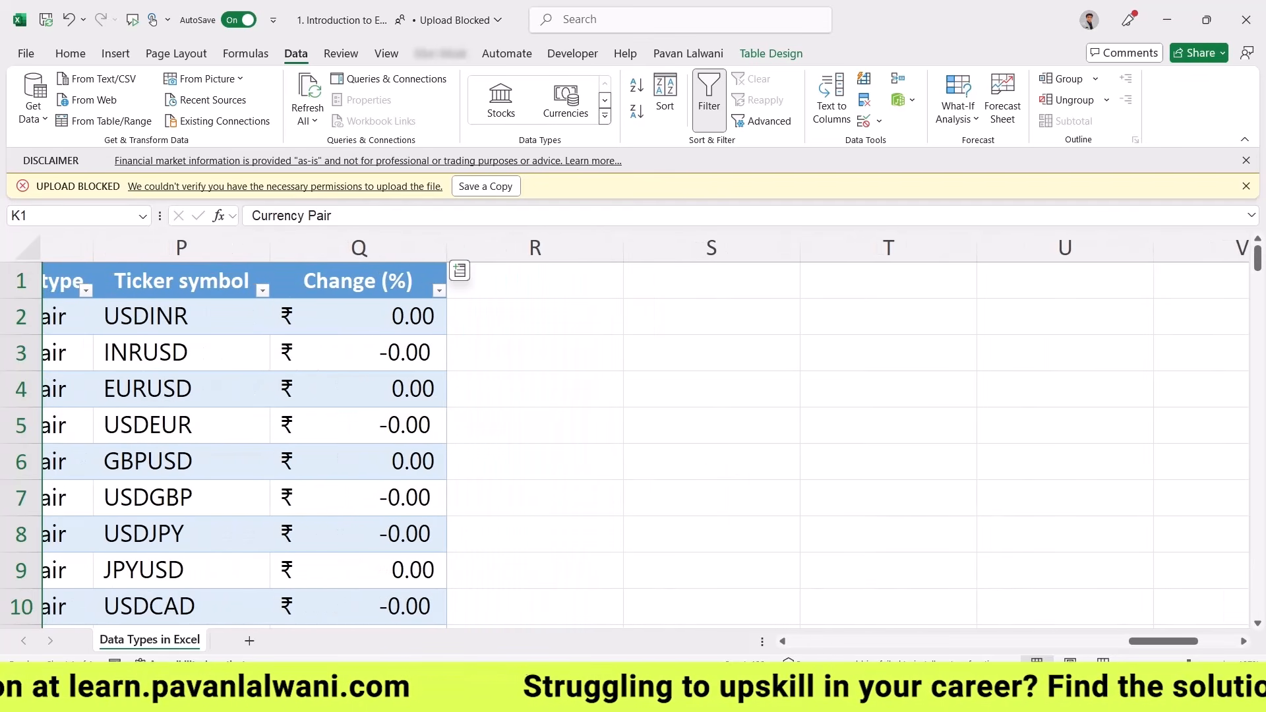
left_click(459, 271)
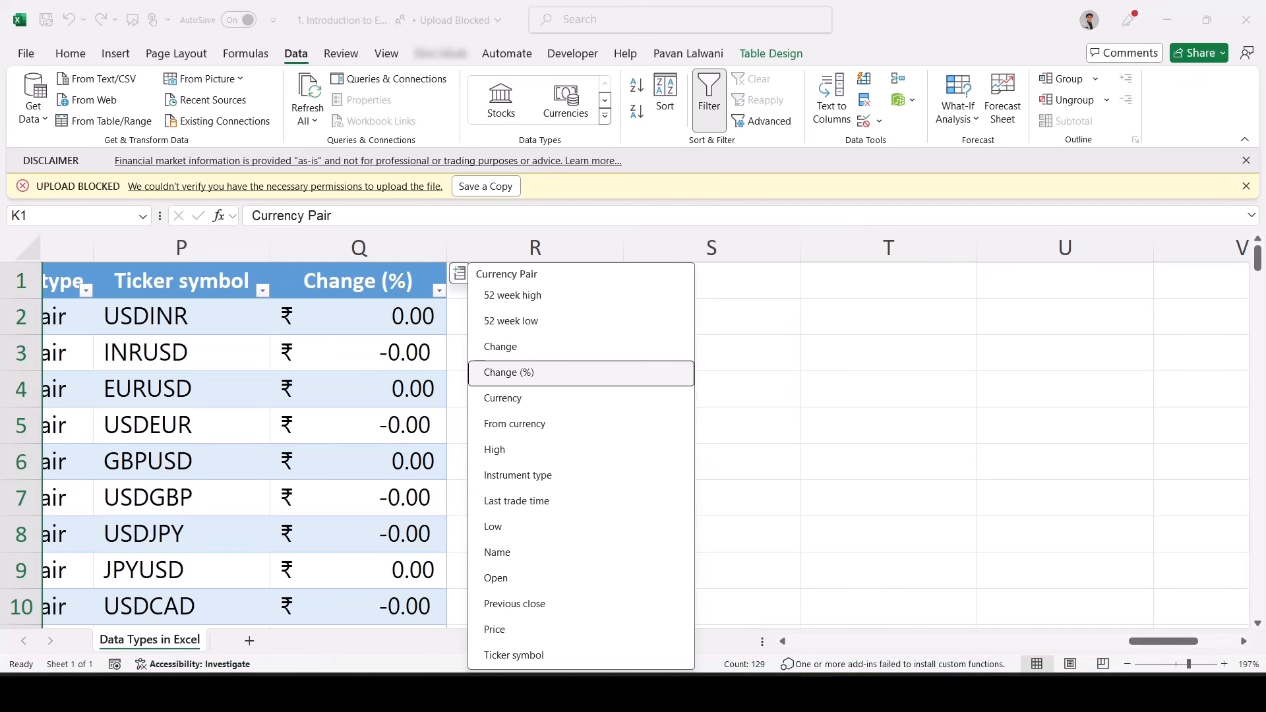
left_click(557, 500)
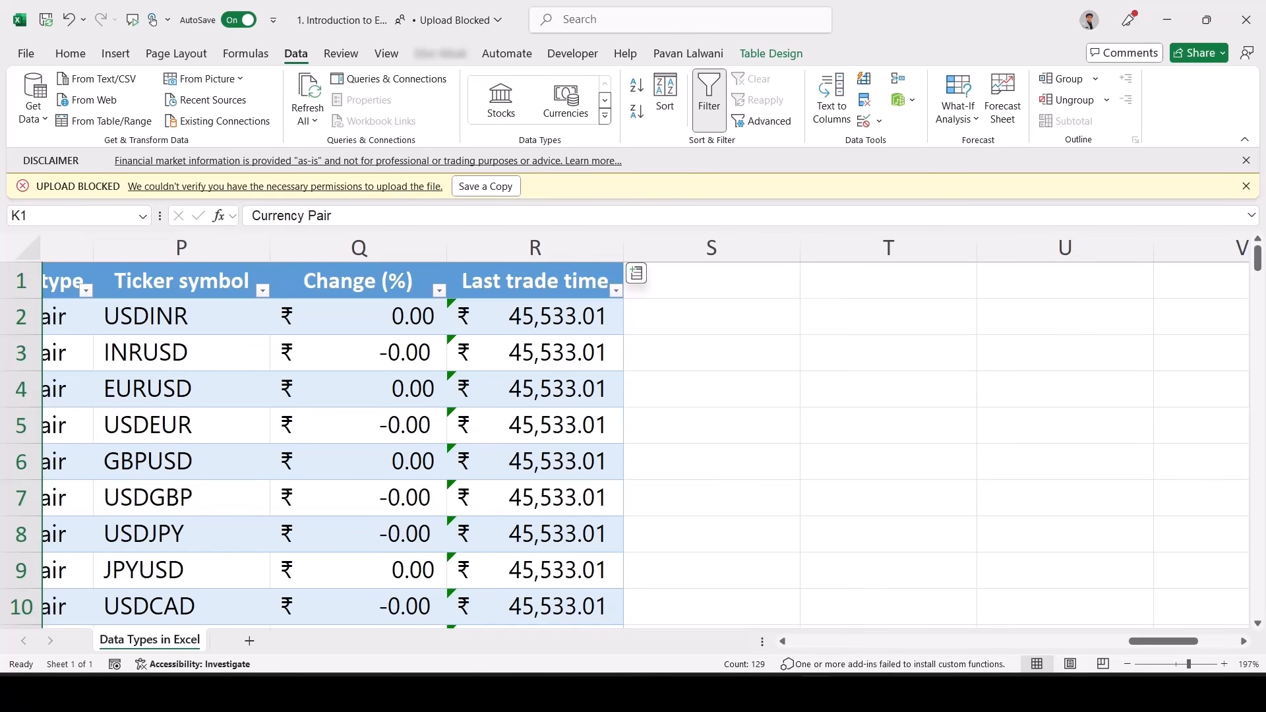
Look through the Company list in column W and convert it into a table with headers
scroll(694, 464, "right", 5)
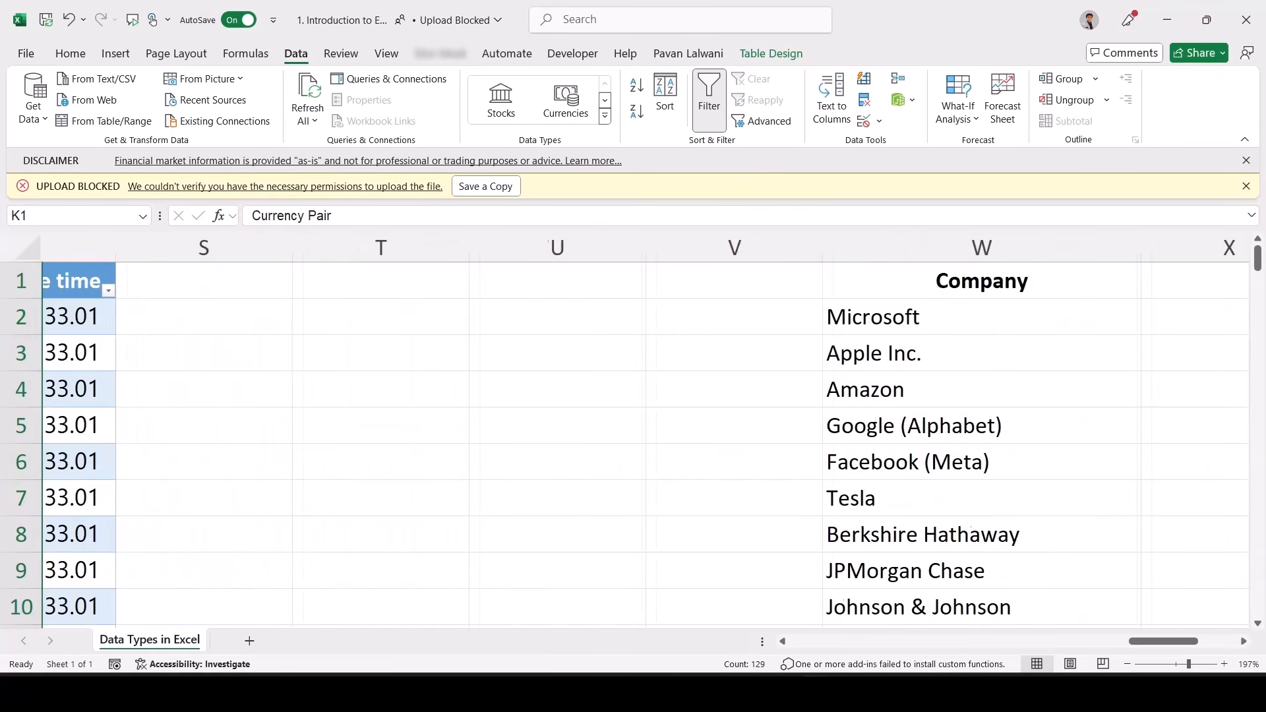
scroll(613, 492, "right", 3)
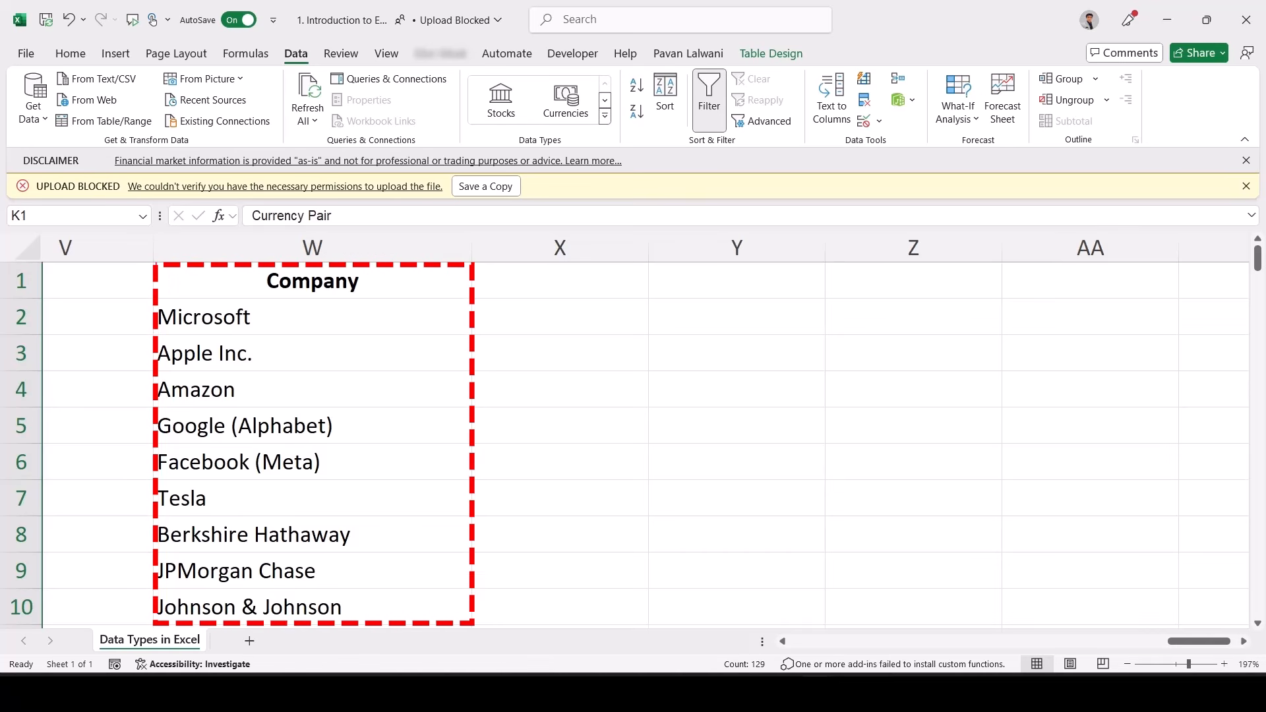
scroll(614, 442, "down", 5)
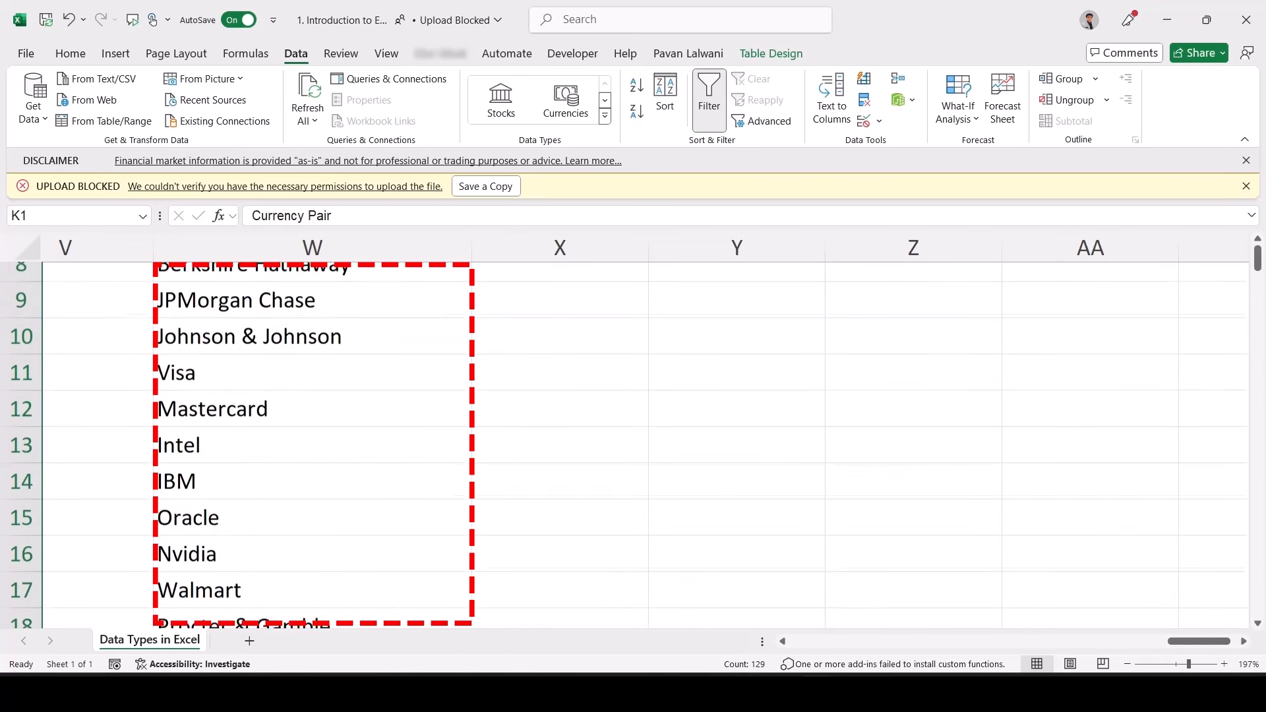
scroll(629, 445, "down", 2)
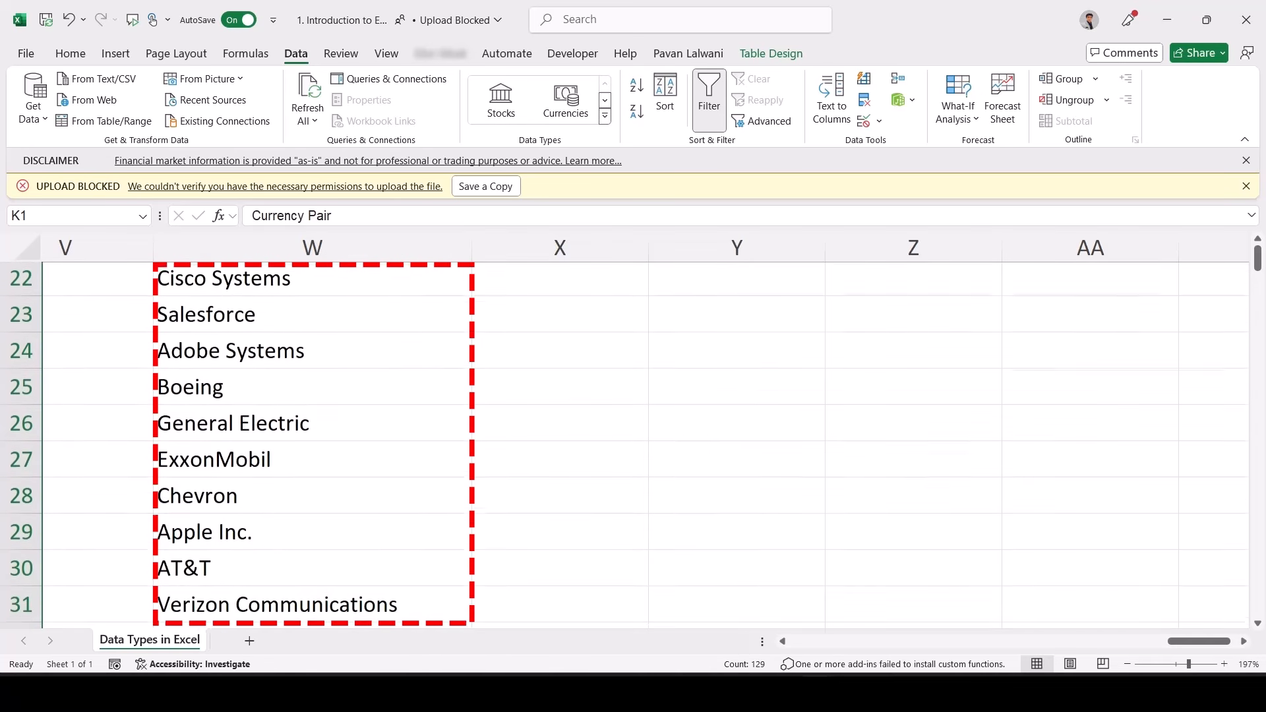
scroll(629, 445, "up", 4)
left_click(314, 396)
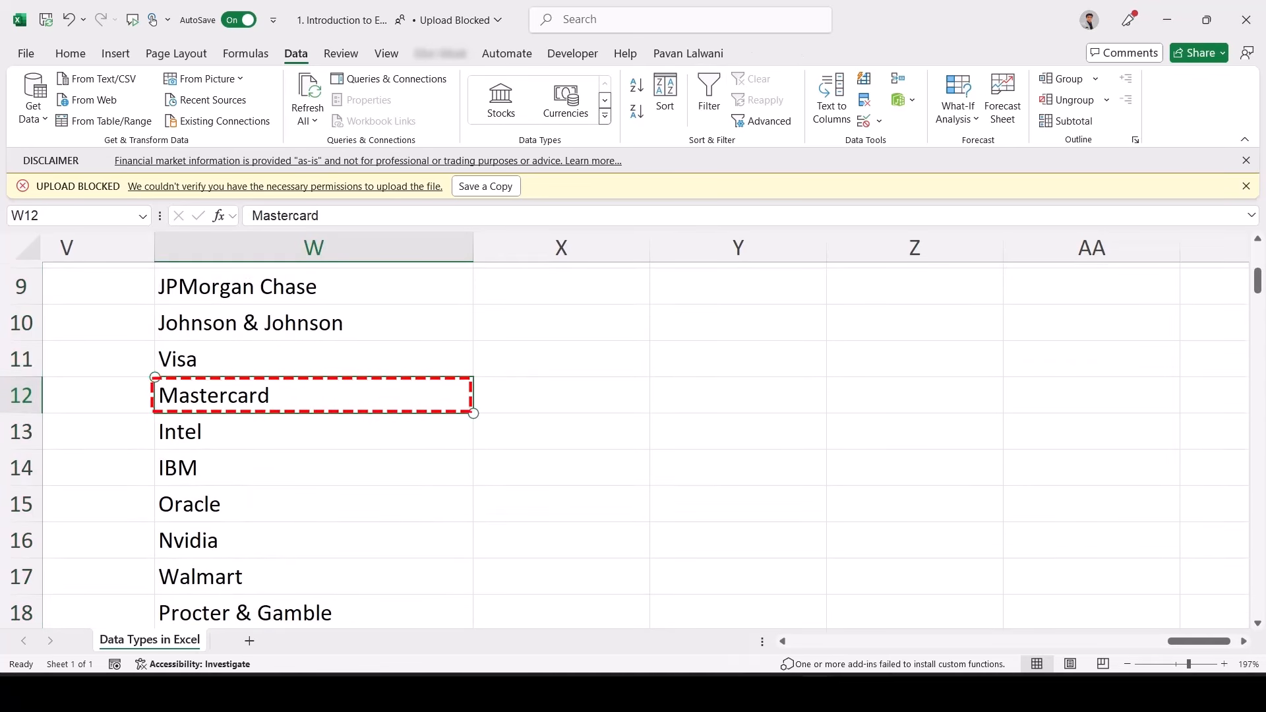
key("ctrl+t")
key("Return")
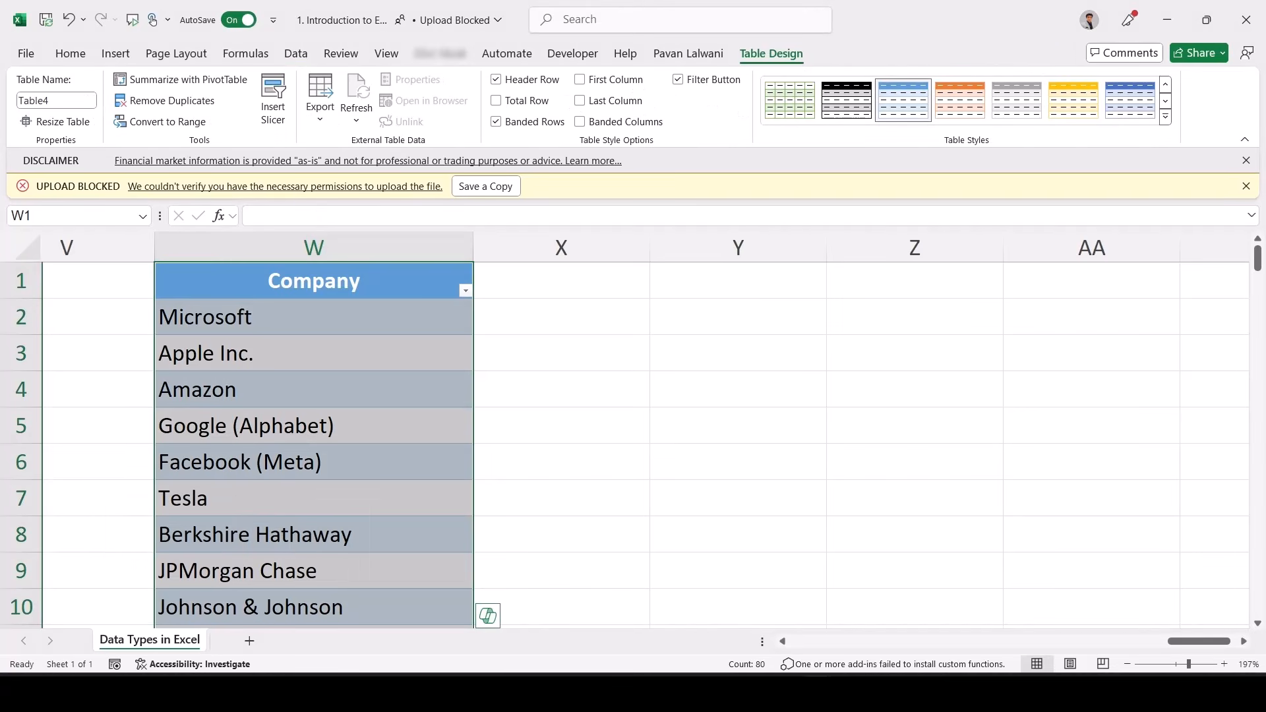
Convert the entries of the Company table to the Stocks data type and close the Data Selector without resolving unmatched companies
left_click(296, 54)
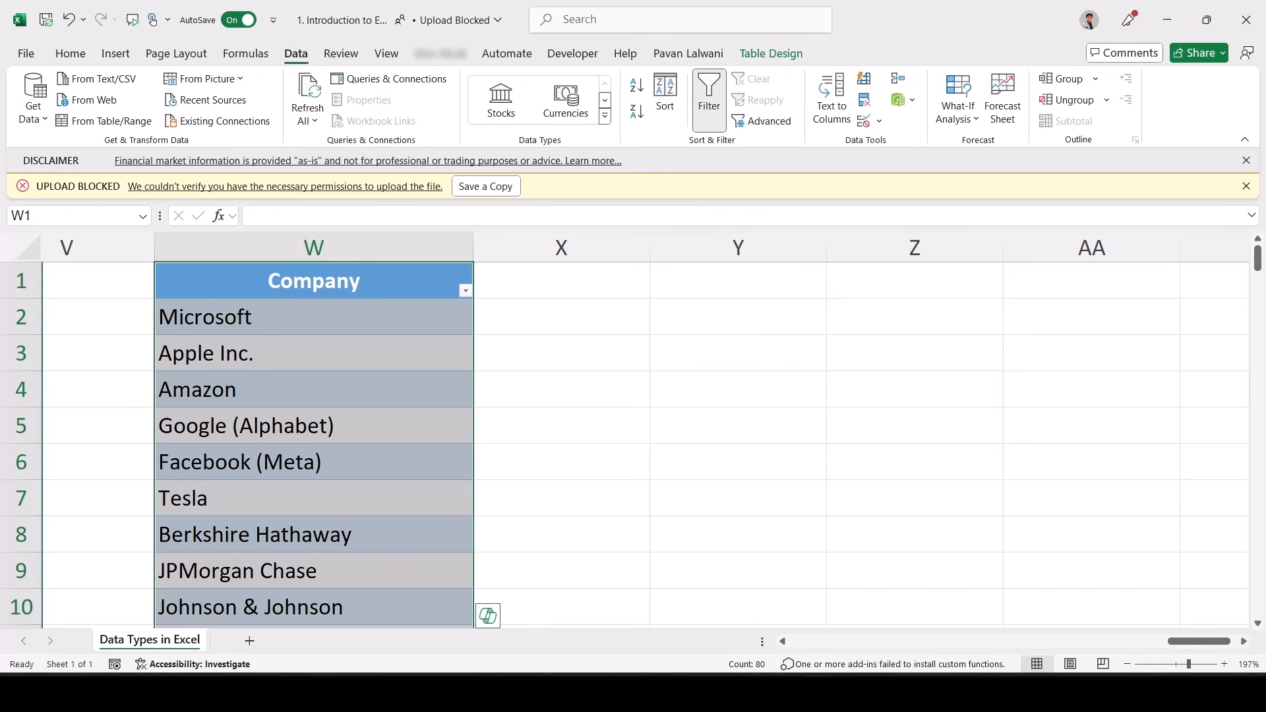
left_click(501, 99)
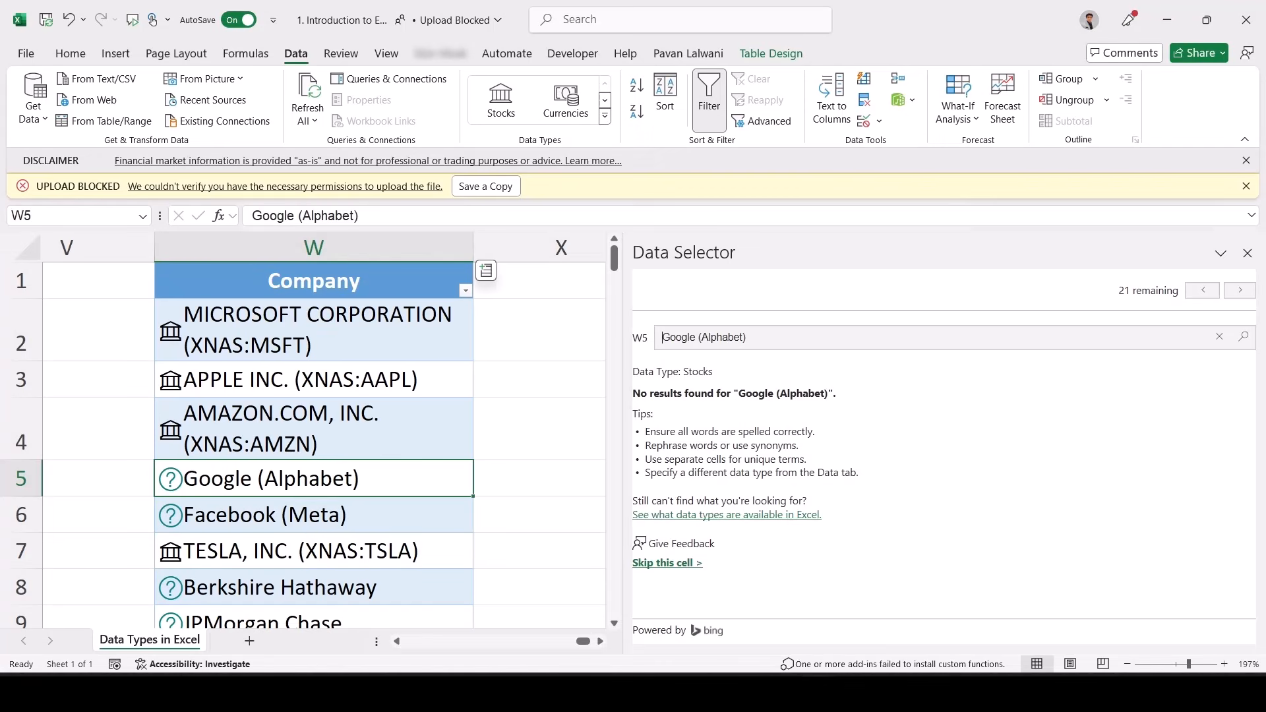
left_click(1247, 253)
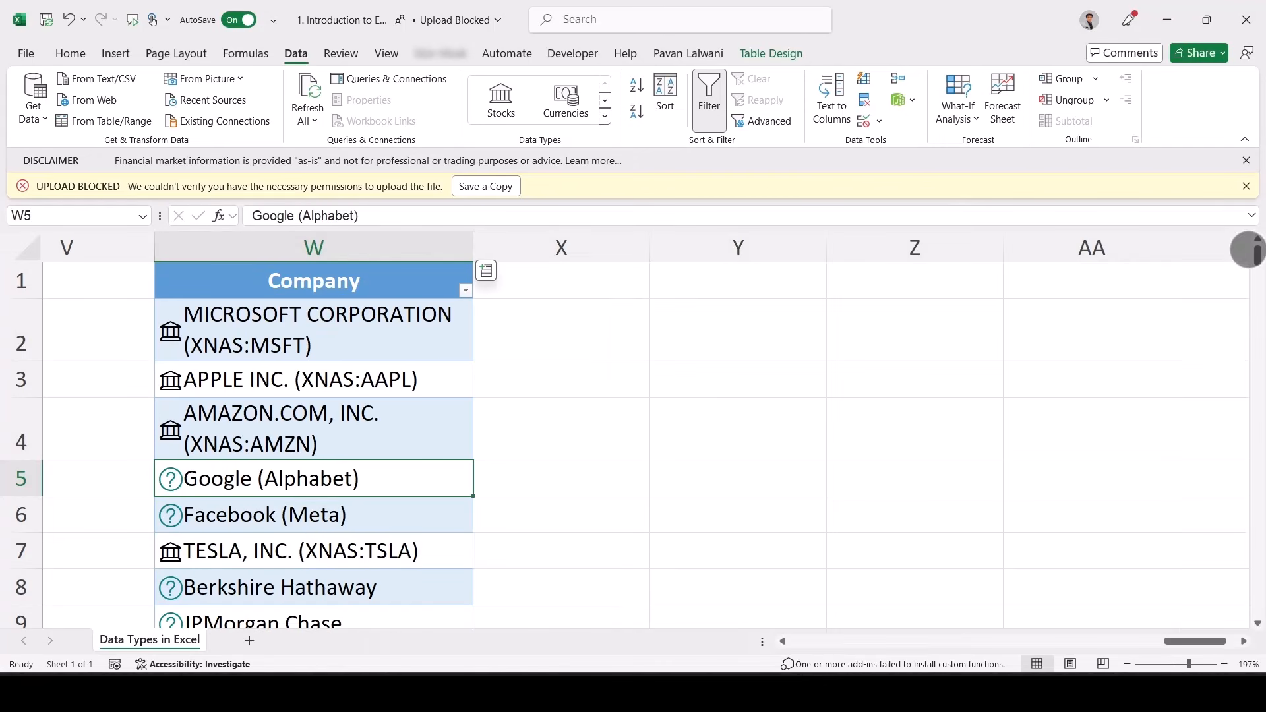
Widen the Company column and autofit all row heights to the stock names, closing the upload-blocked notice
left_click_drag(473, 248, 663, 222)
left_click(1245, 186)
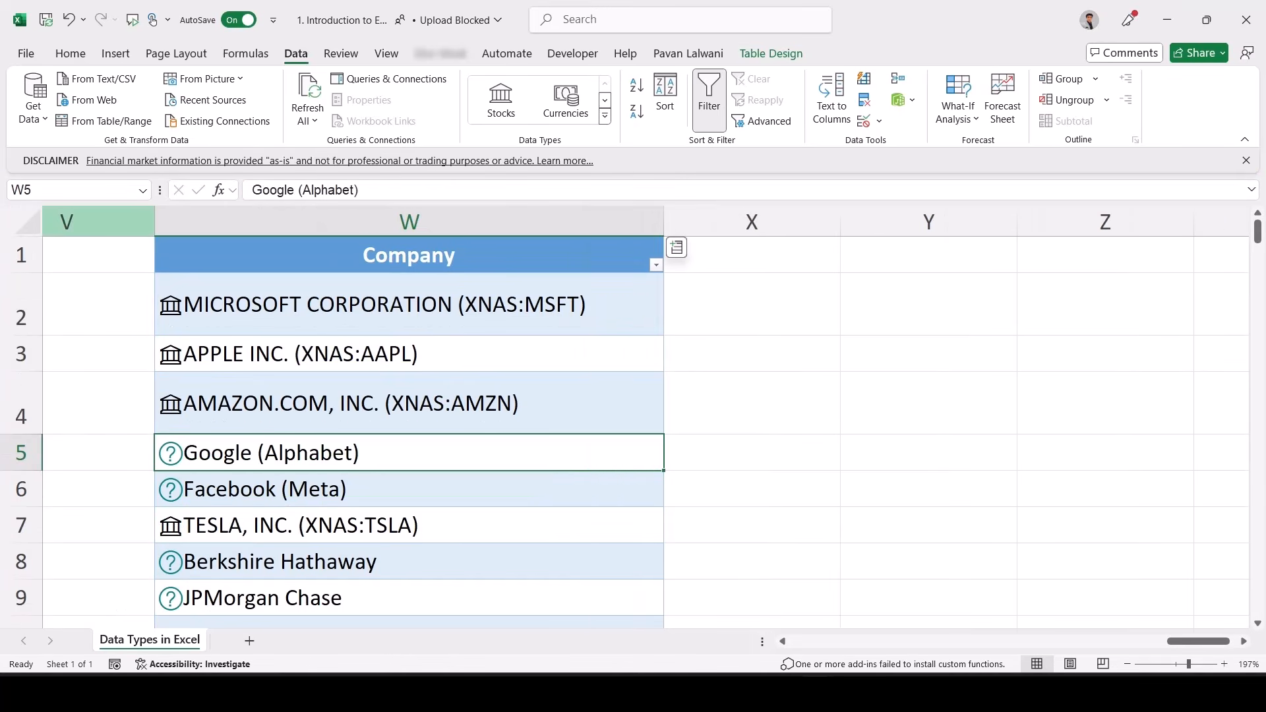
left_click(27, 223)
double_click(23, 272)
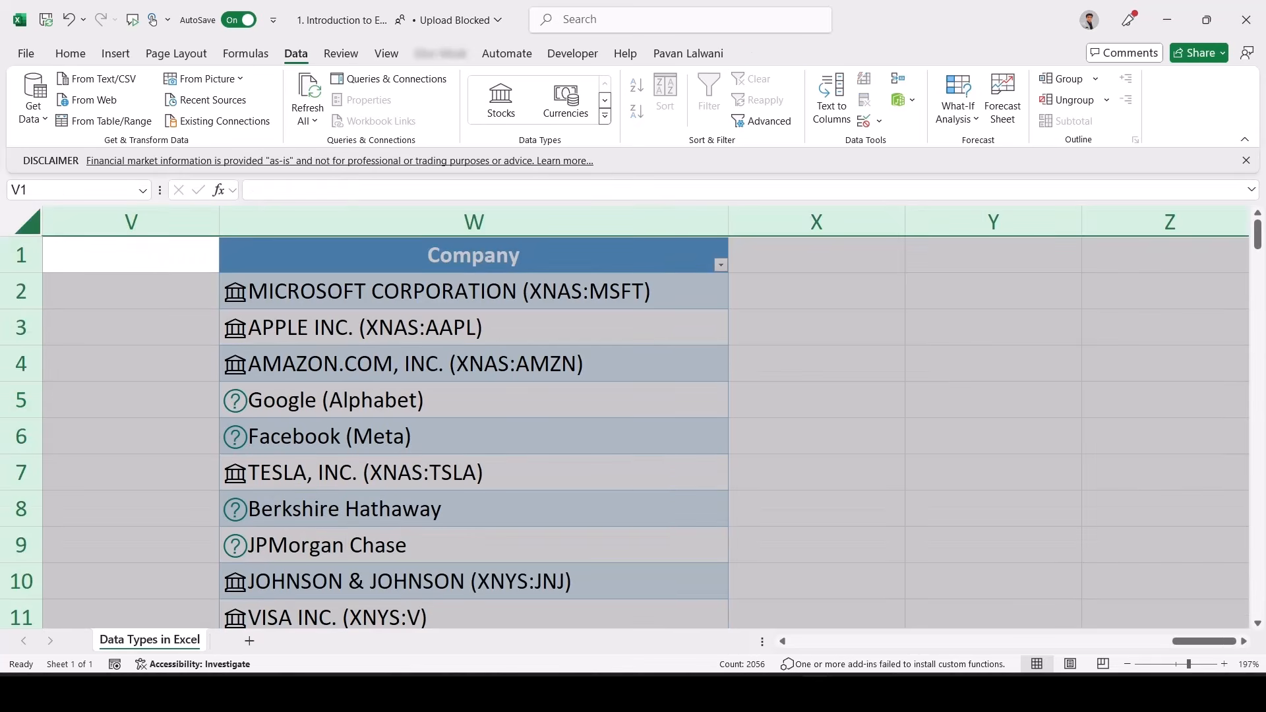
left_click(473, 327)
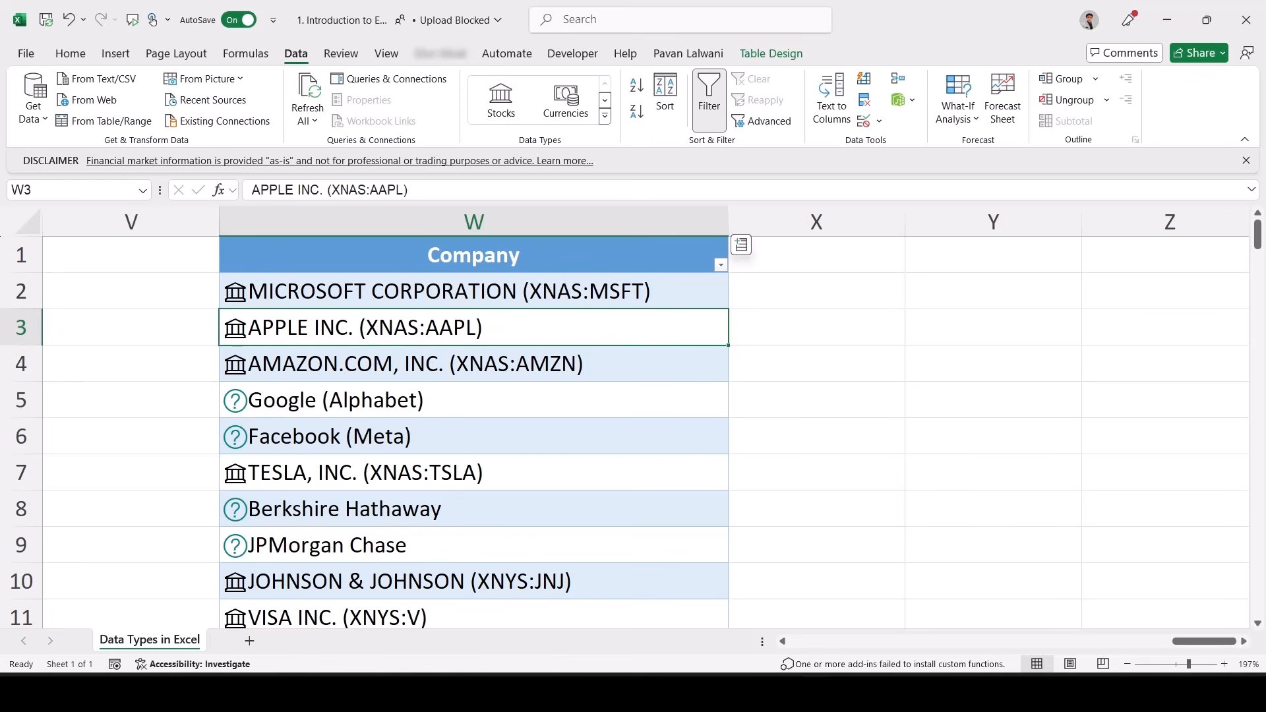
Look over the converted companies and extract their 52 week high field into a new table column
scroll(549, 492, "right", 3)
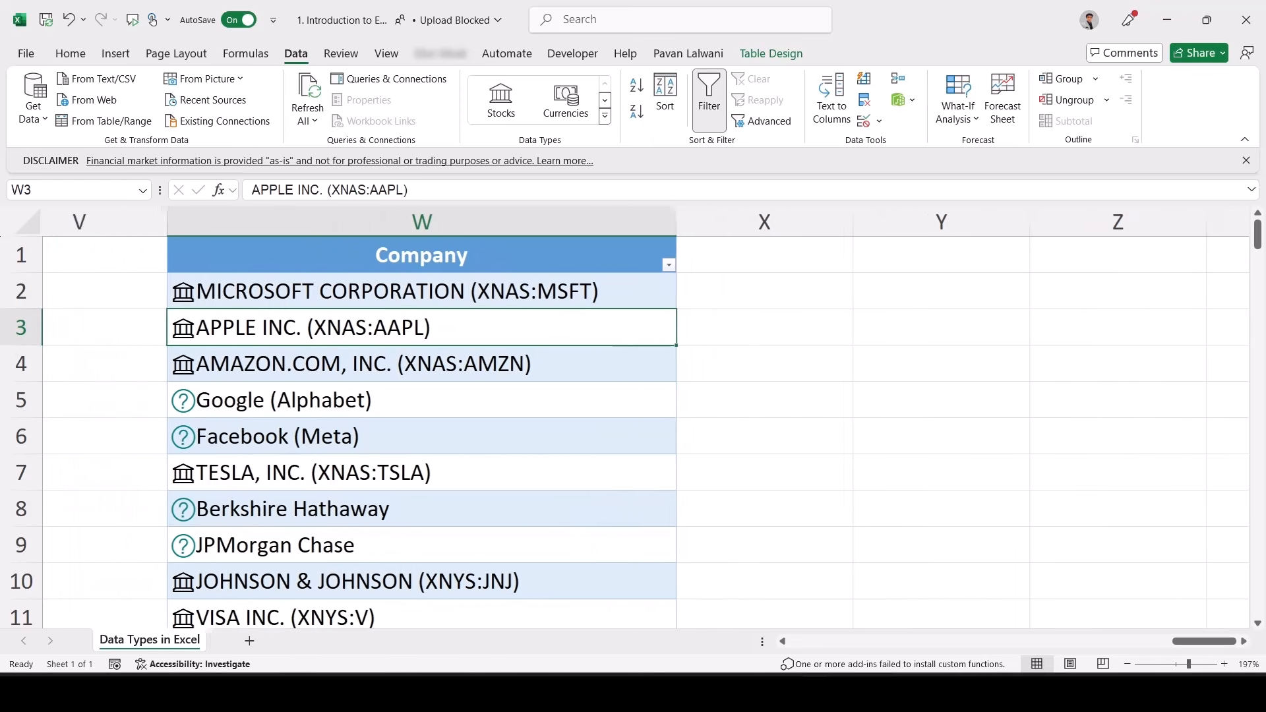
scroll(633, 418, "left", 1)
left_click(505, 468)
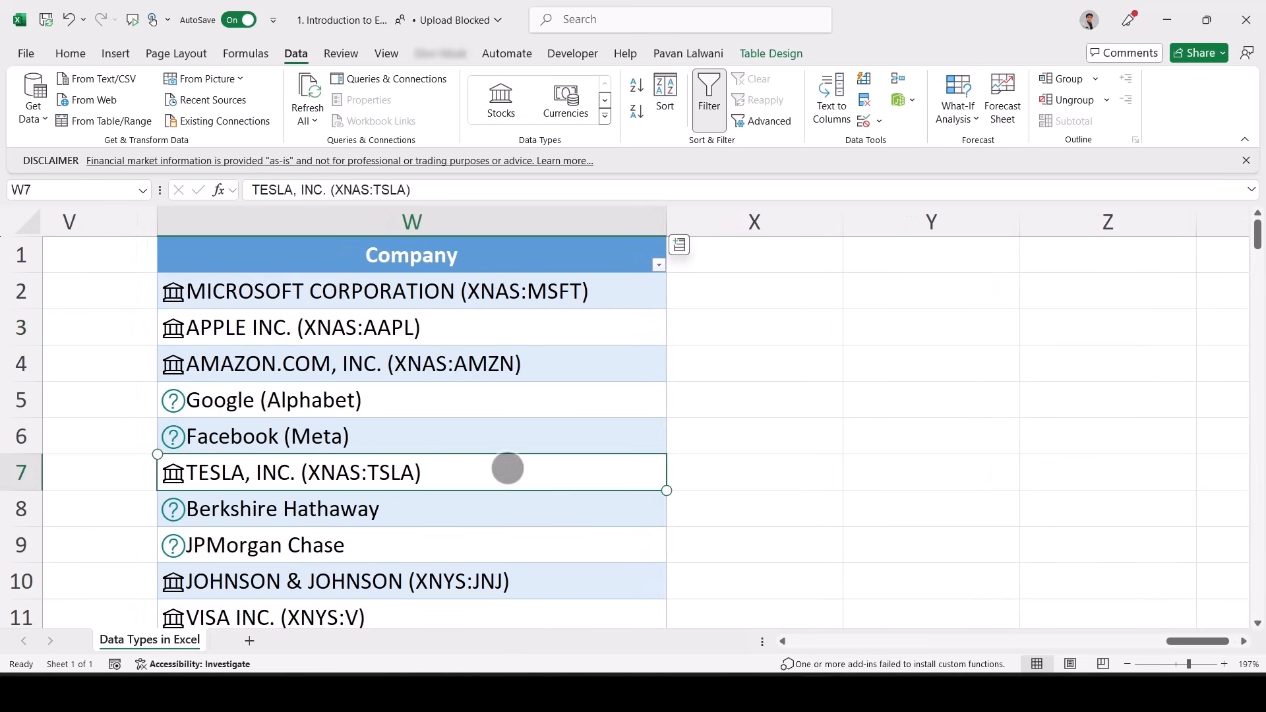
scroll(633, 432, "down", 10)
scroll(632, 431, "up", 10)
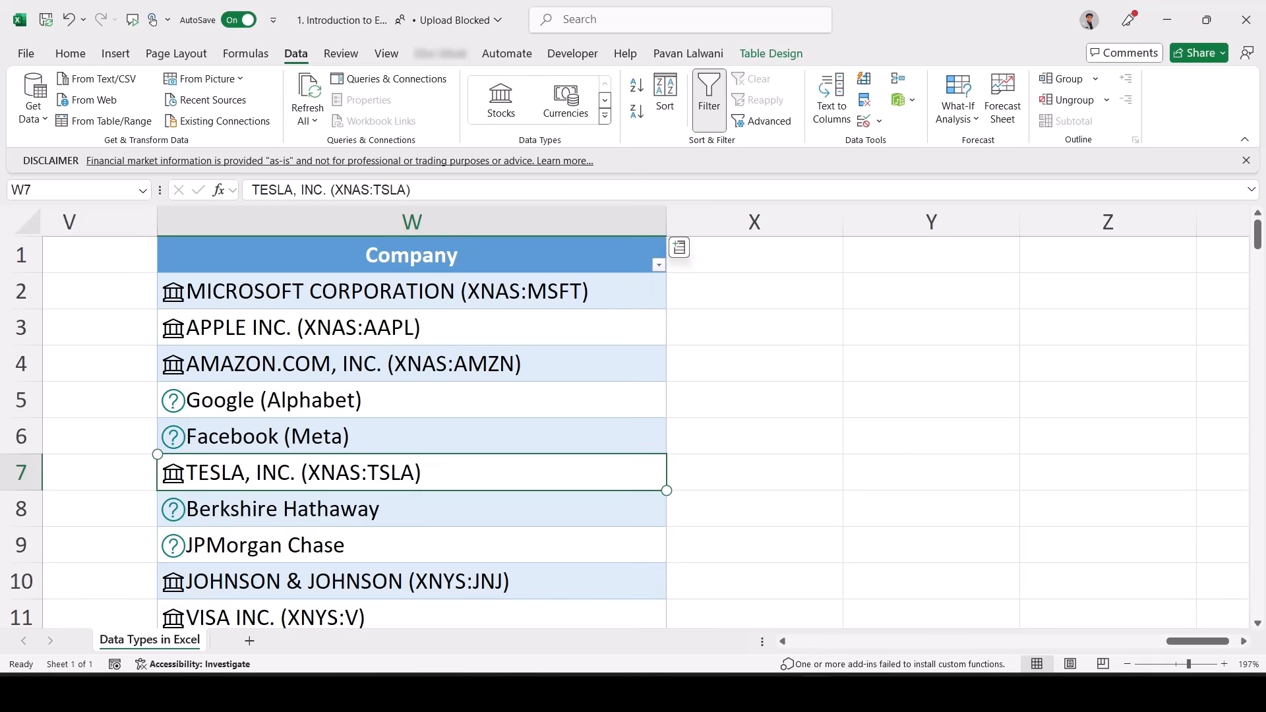
scroll(601, 271, "right", 5)
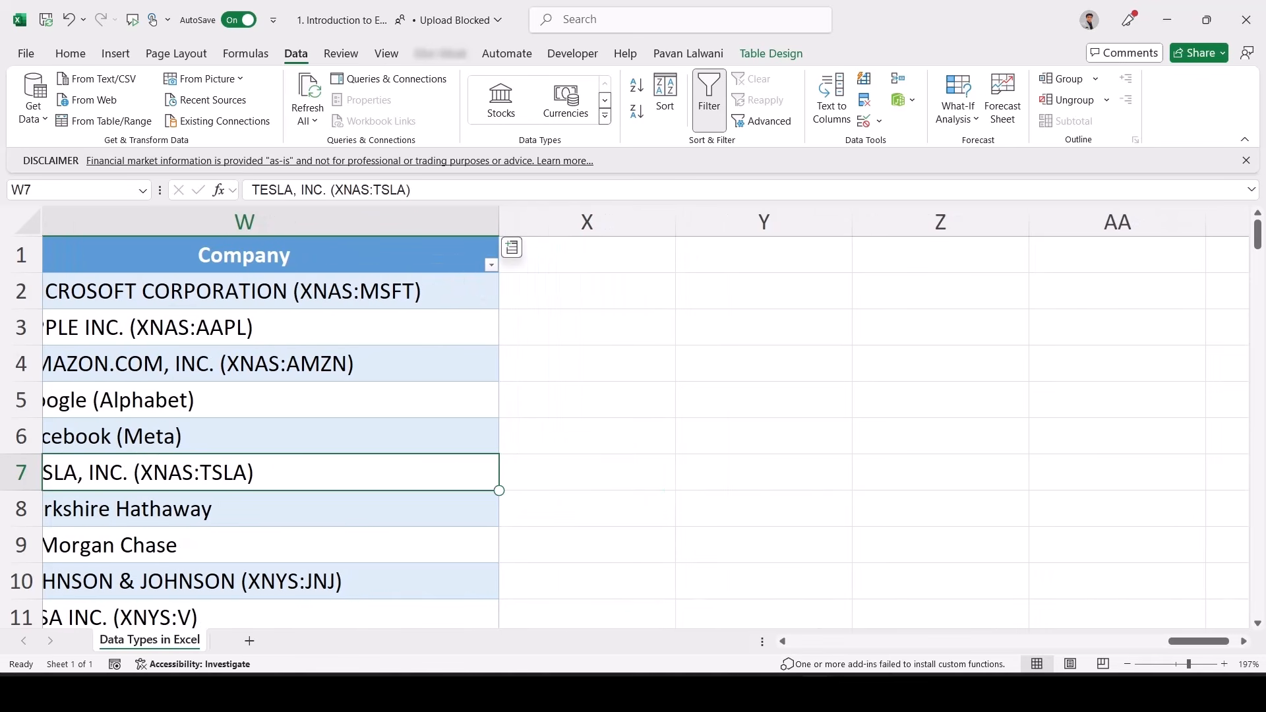
left_click(512, 247)
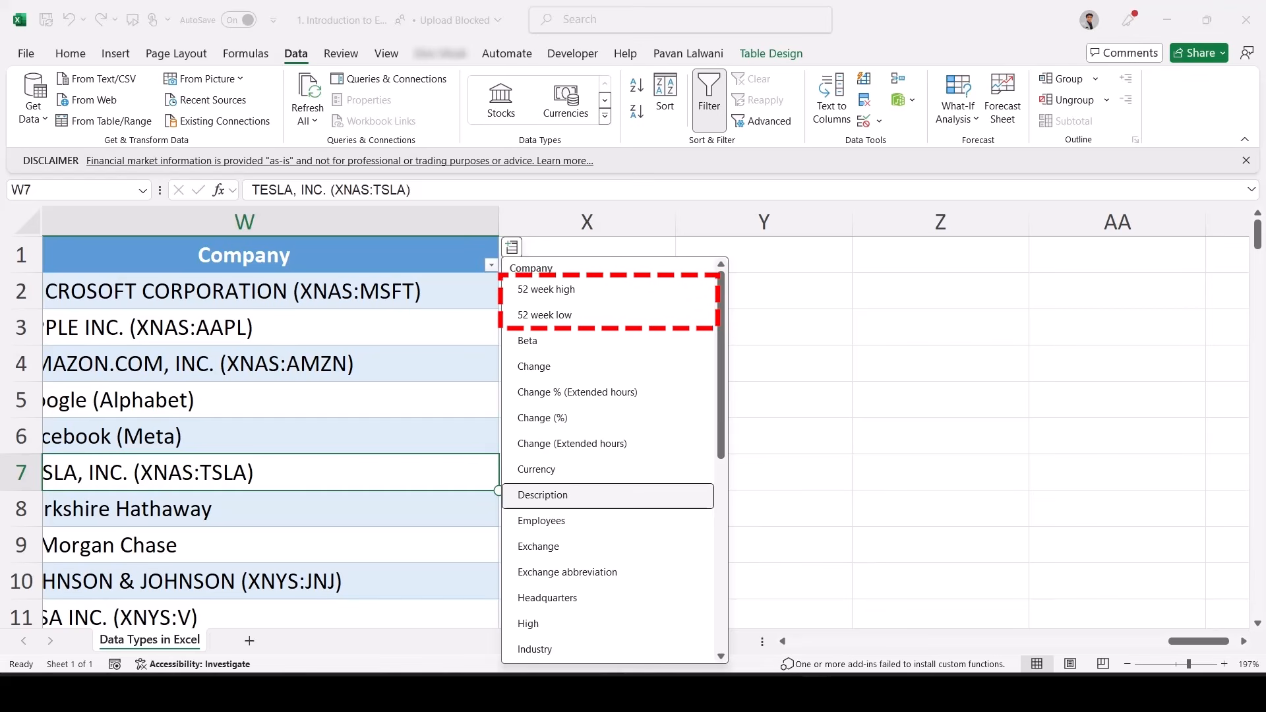
left_click(546, 289)
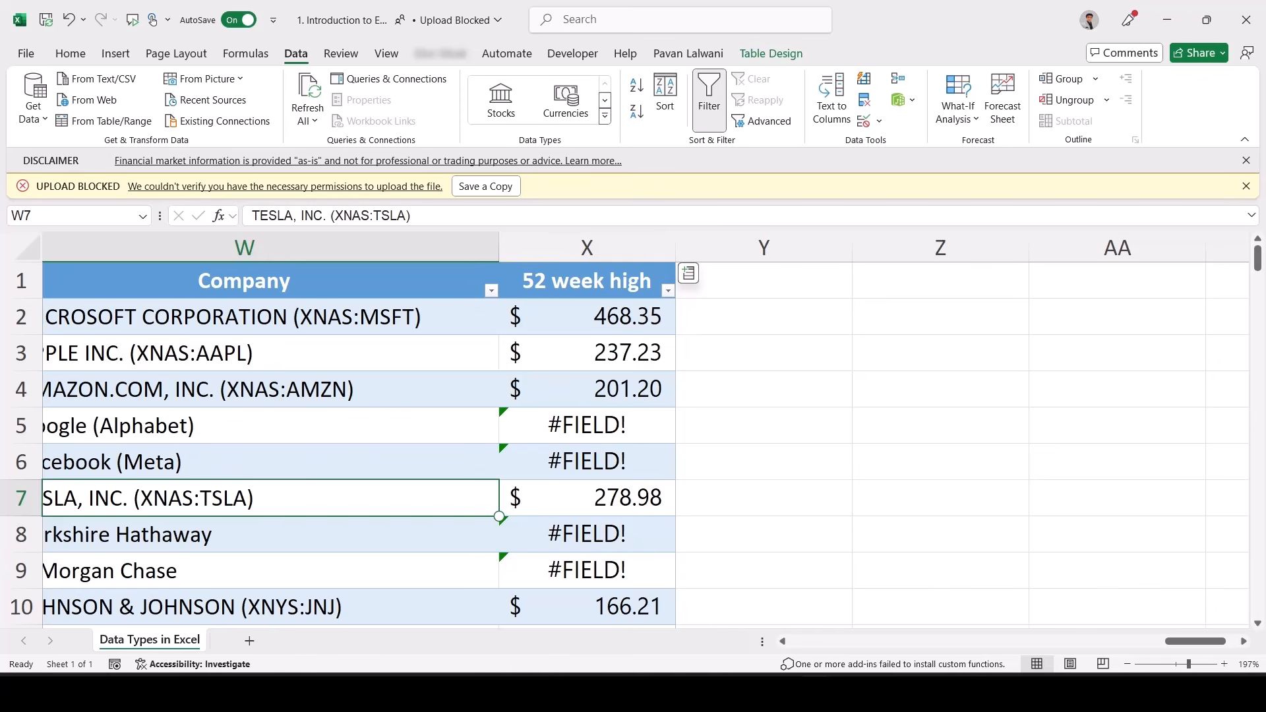
Extract the Change and Headquarters fields of the Company stocks into two new table columns
scroll(511, 464, "right", 3)
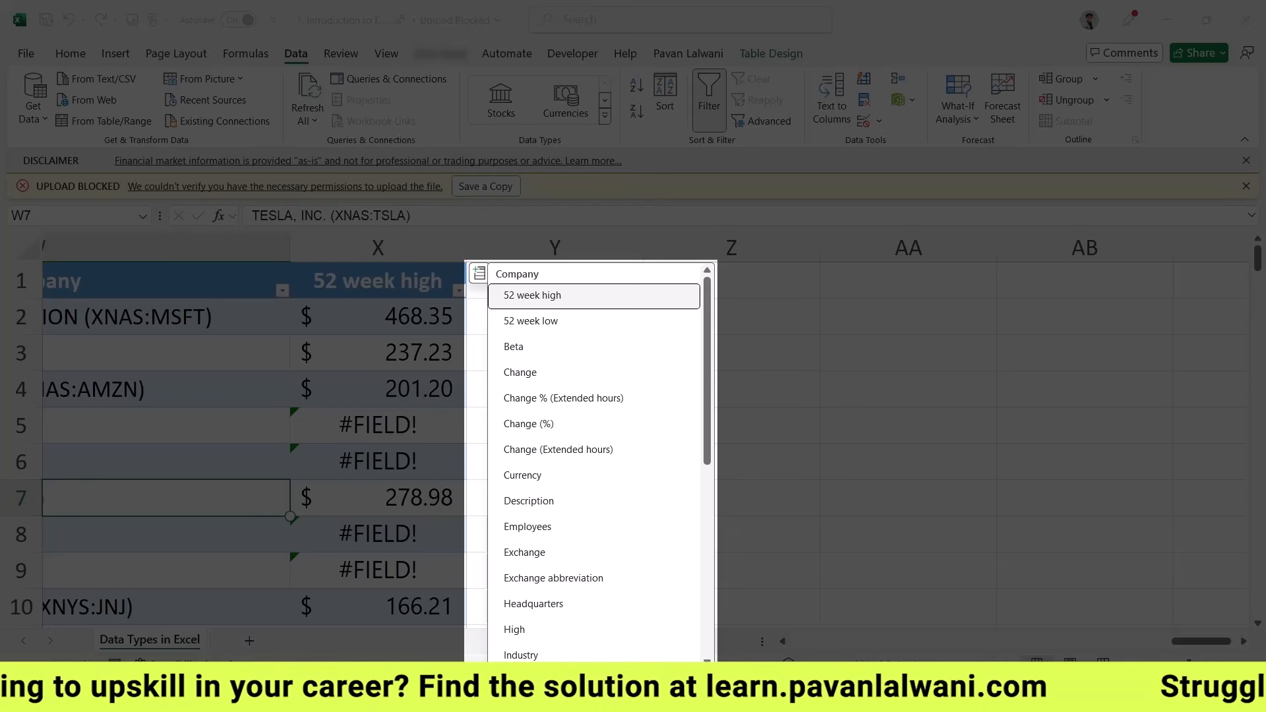
left_click(520, 372)
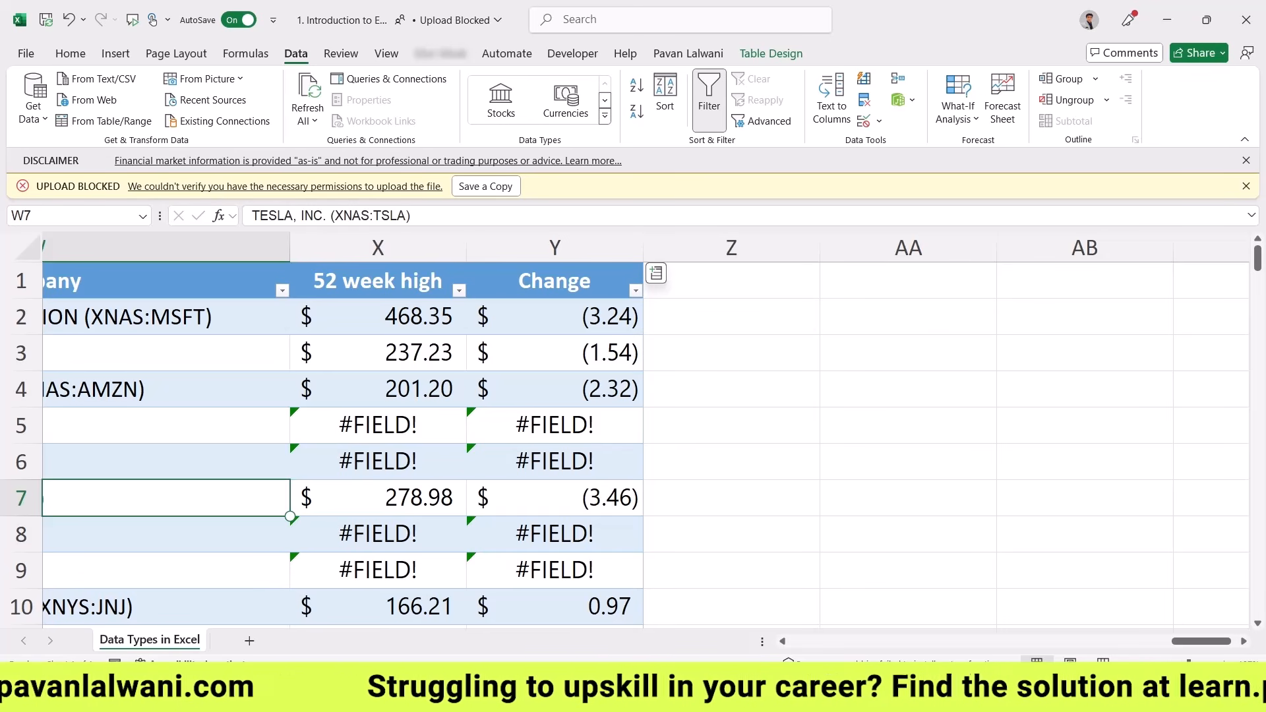
left_click(656, 273)
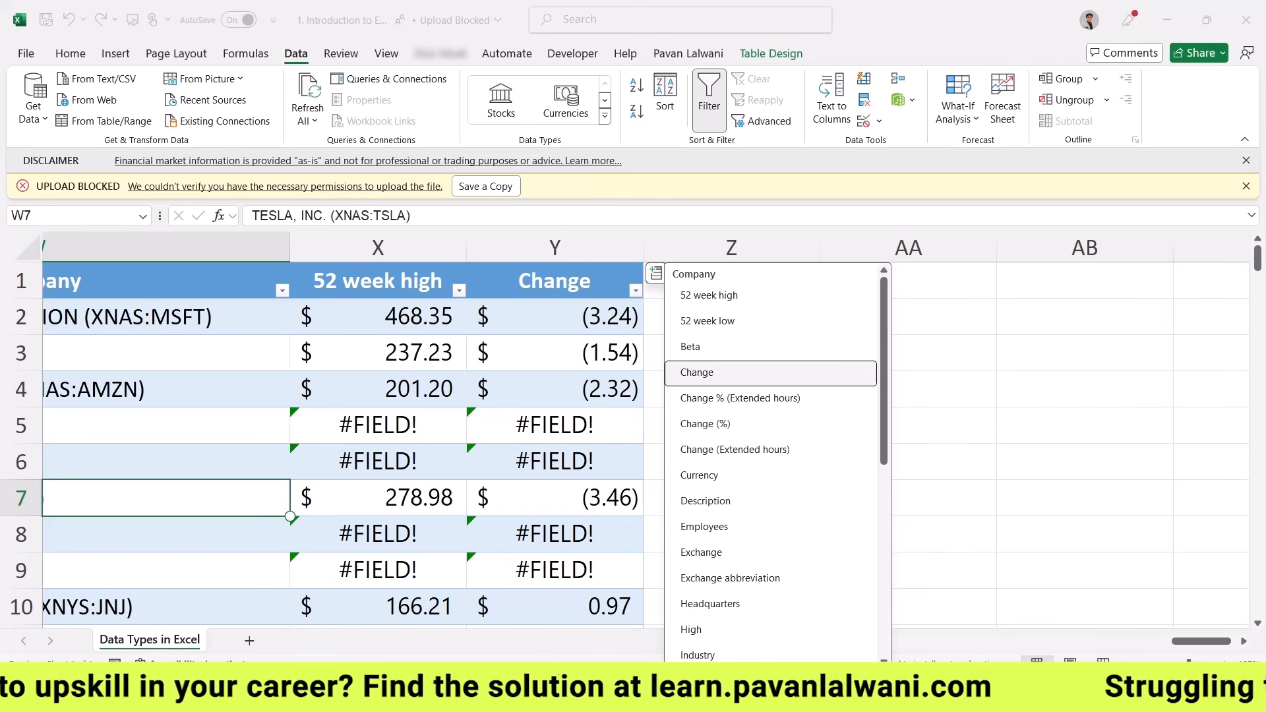
left_click(710, 604)
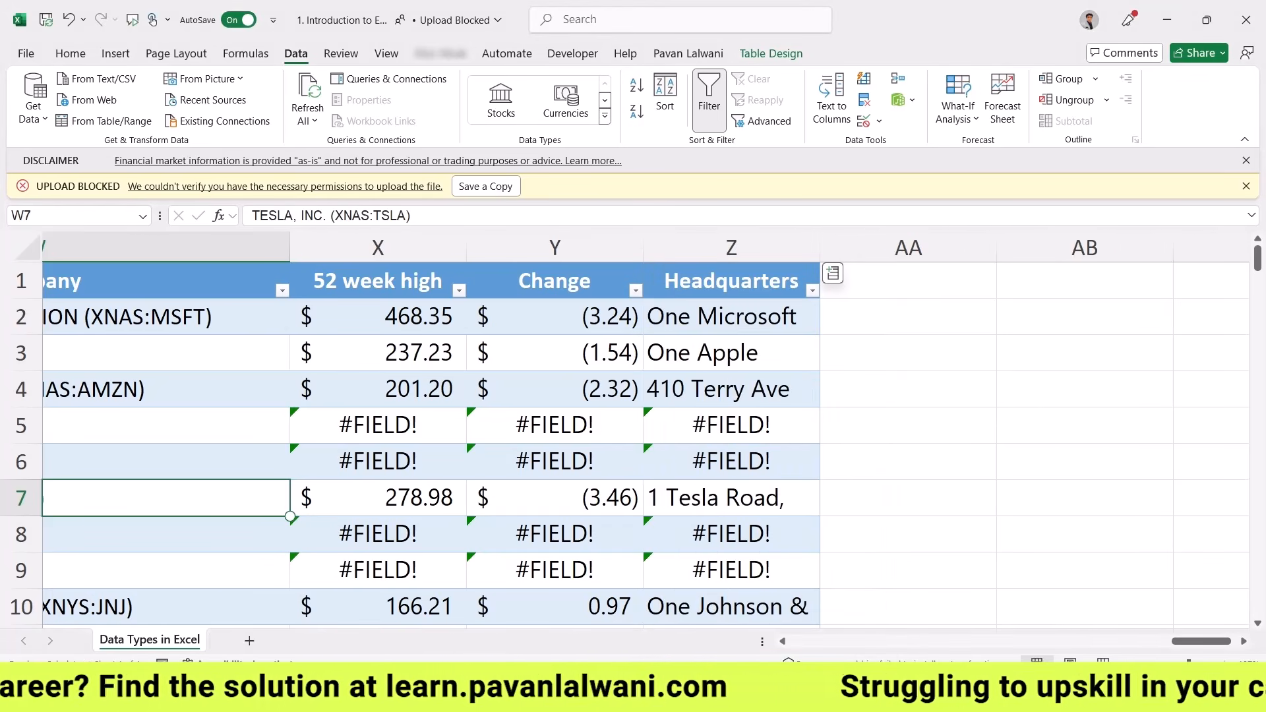
Widen the Headquarters column to show more of the addresses and select Microsoft's headquarters cell
scroll(669, 458, "right", 5)
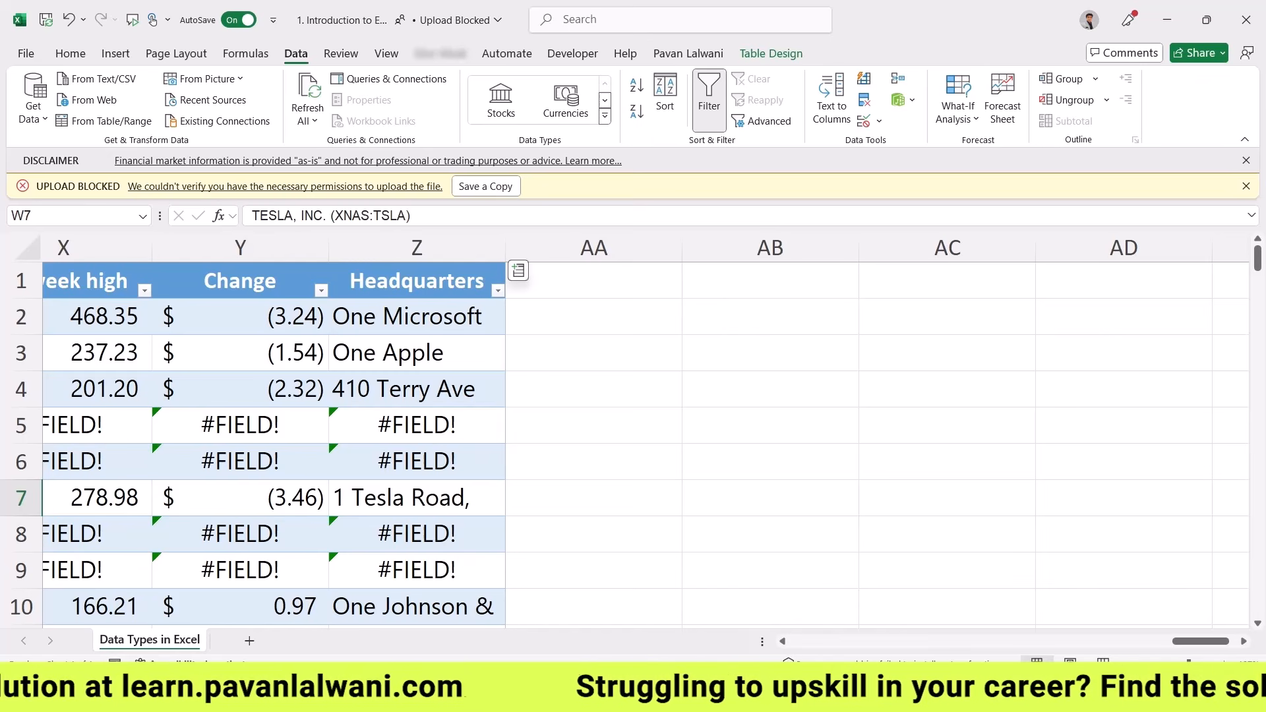
left_click_drag(506, 248, 651, 247)
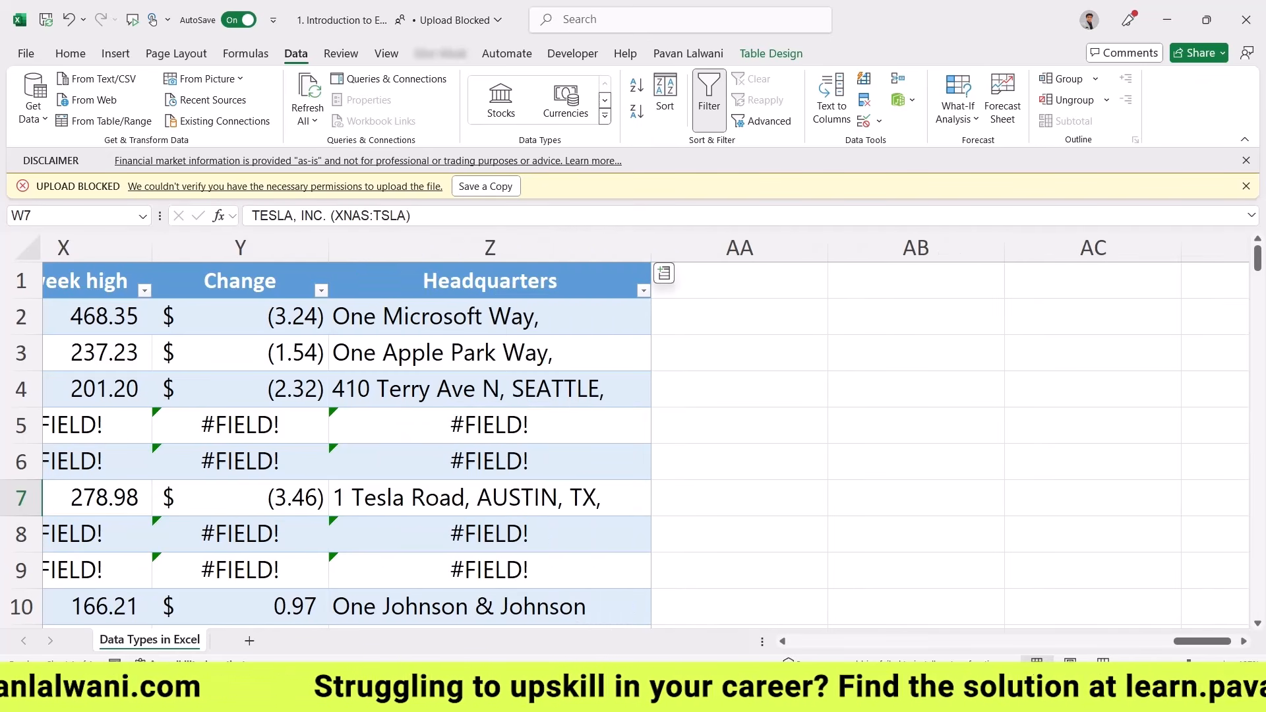
left_click(554, 317)
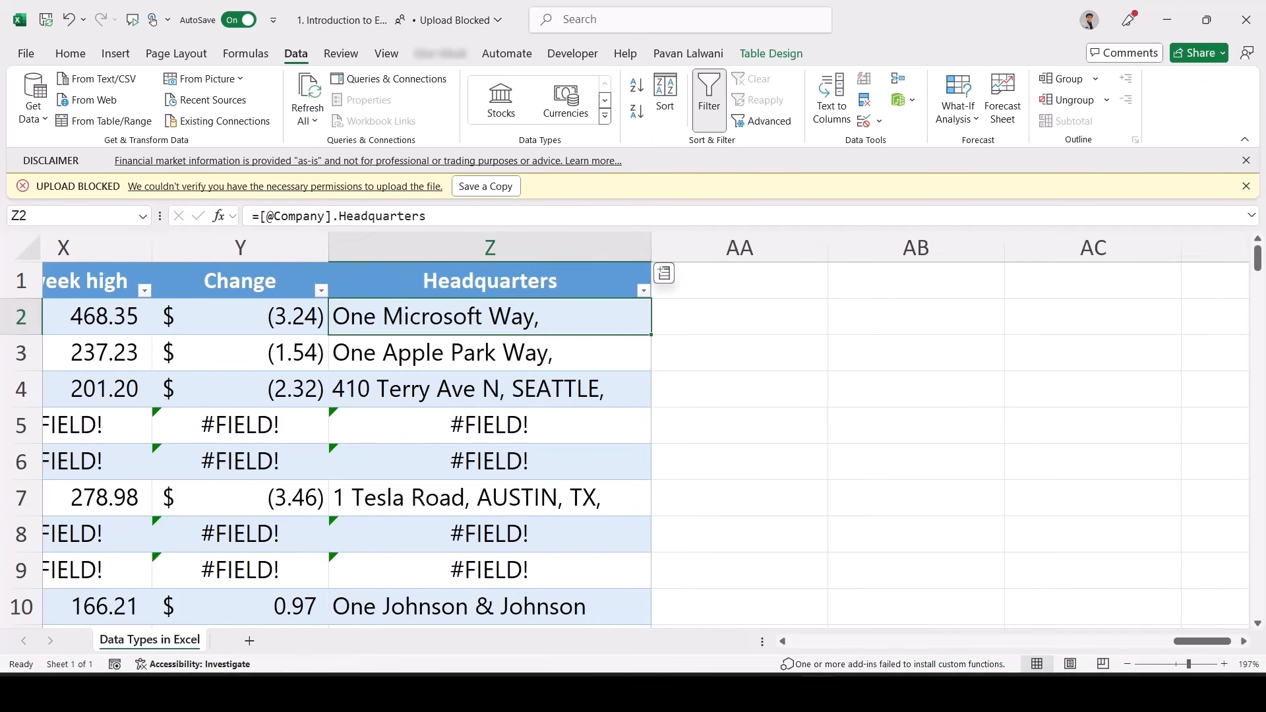
Extract the Employees and Official name fields of the companies into two new table columns
scroll(646, 428, "right", 2)
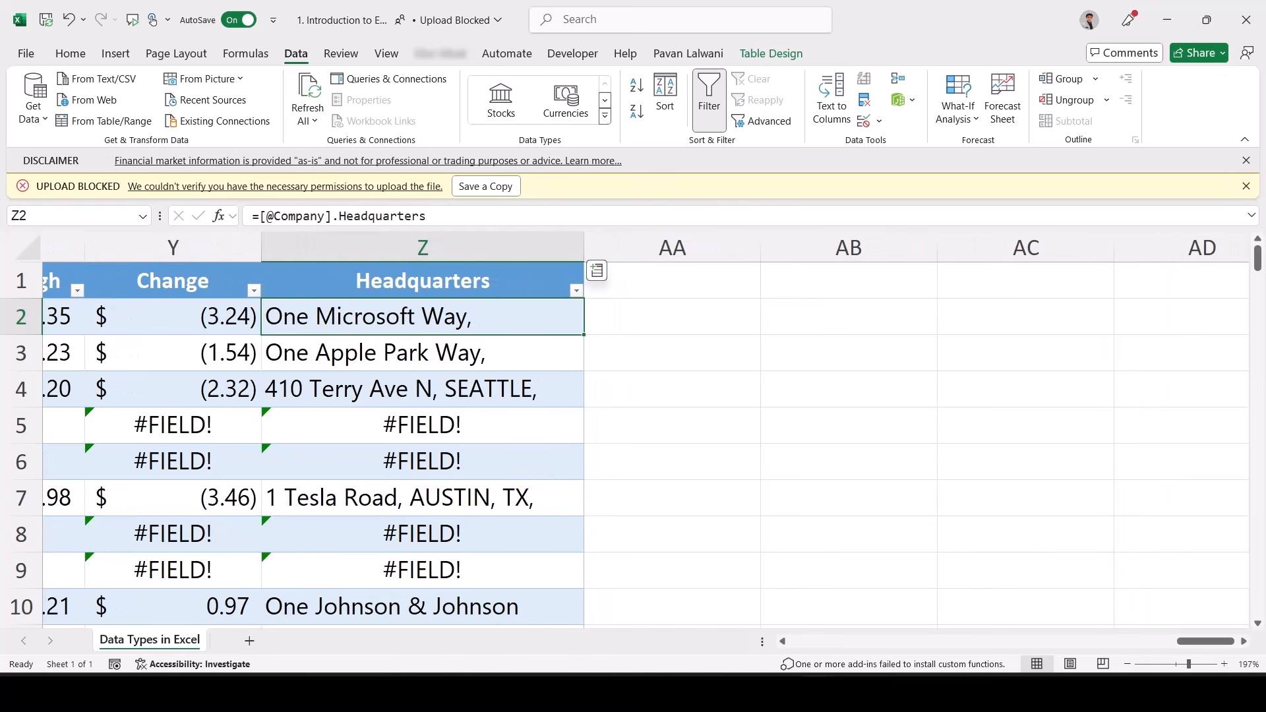
left_click(597, 270)
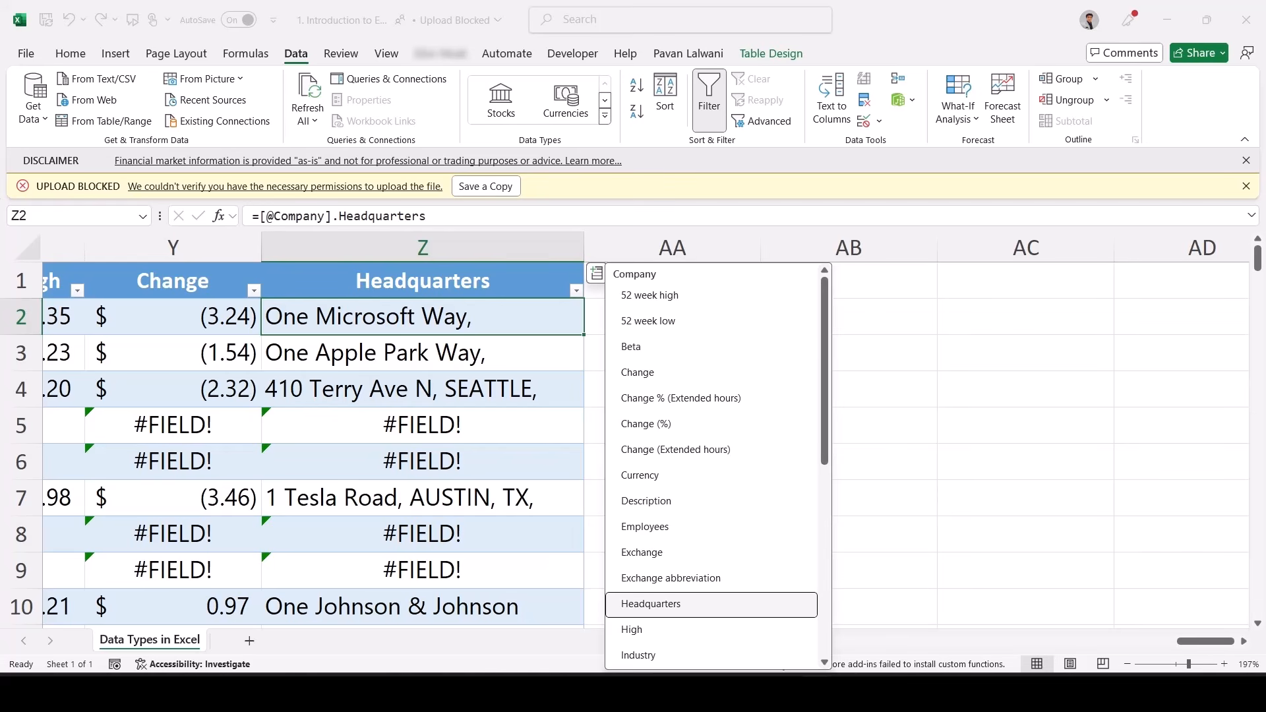
left_click(673, 526)
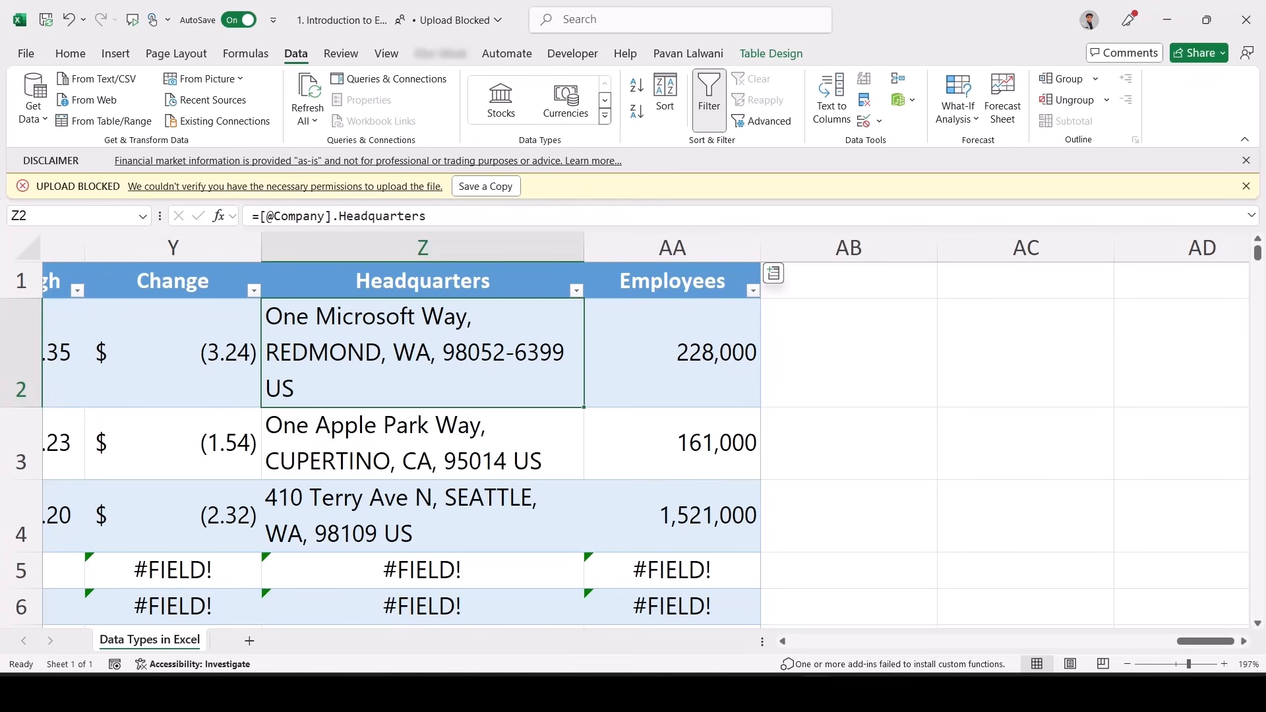
scroll(638, 481, "right", 4)
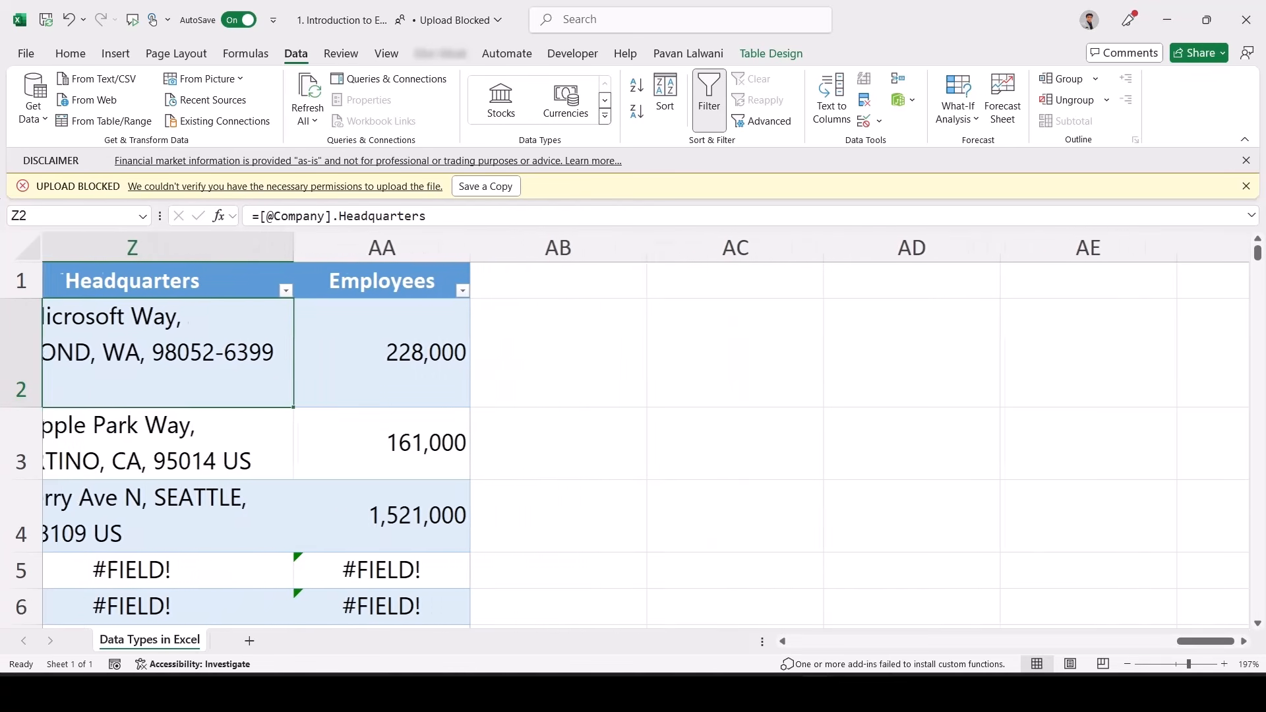
left_click(436, 270)
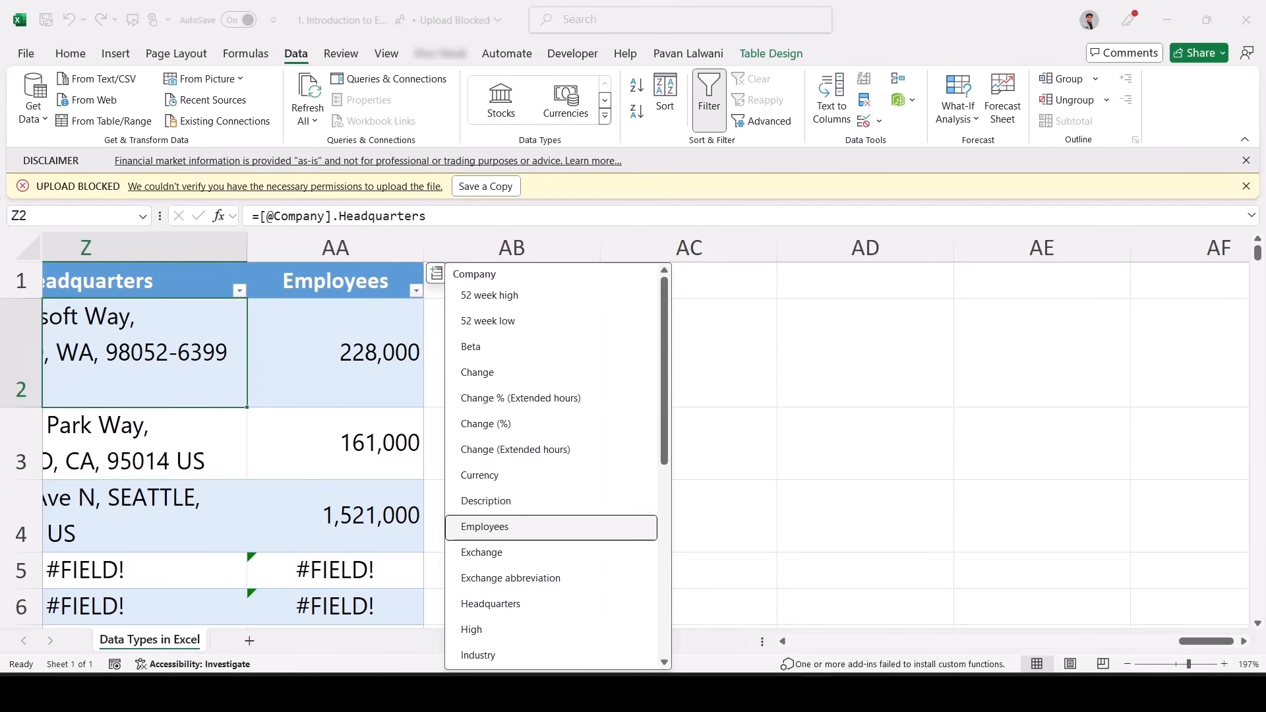
scroll(614, 360, "down", 2)
scroll(613, 360, "down", 3)
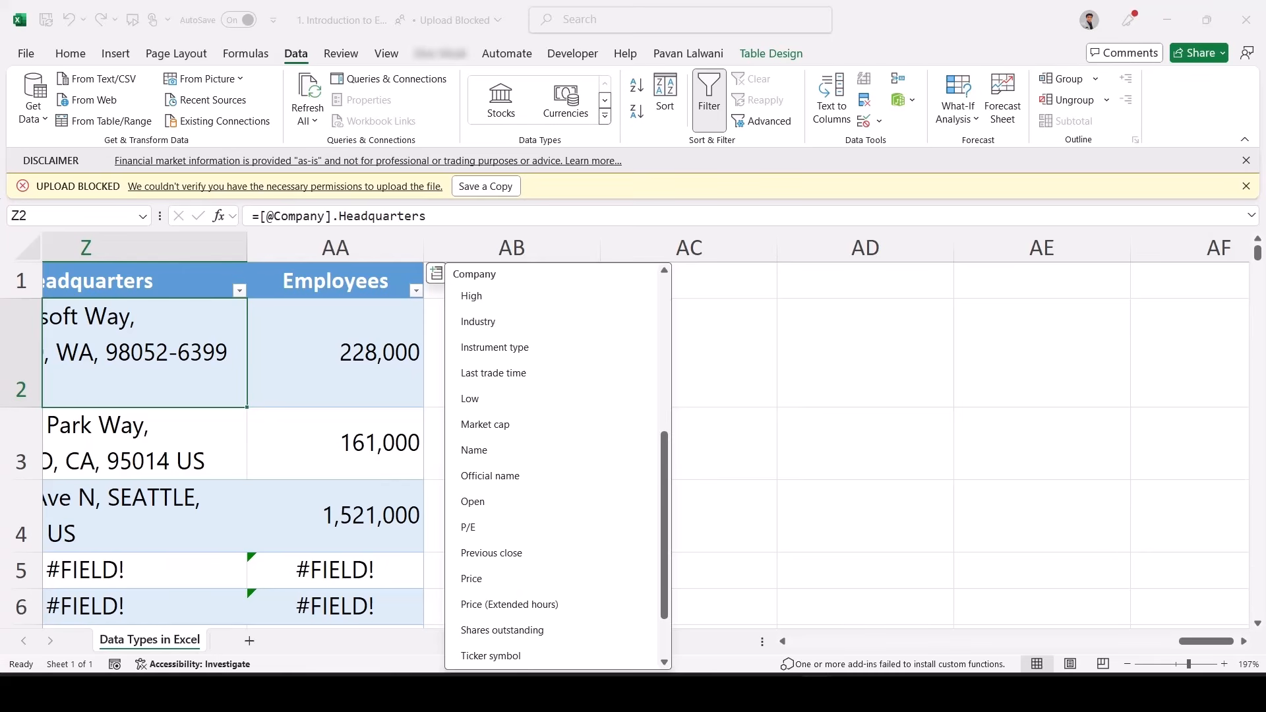
left_click(537, 472)
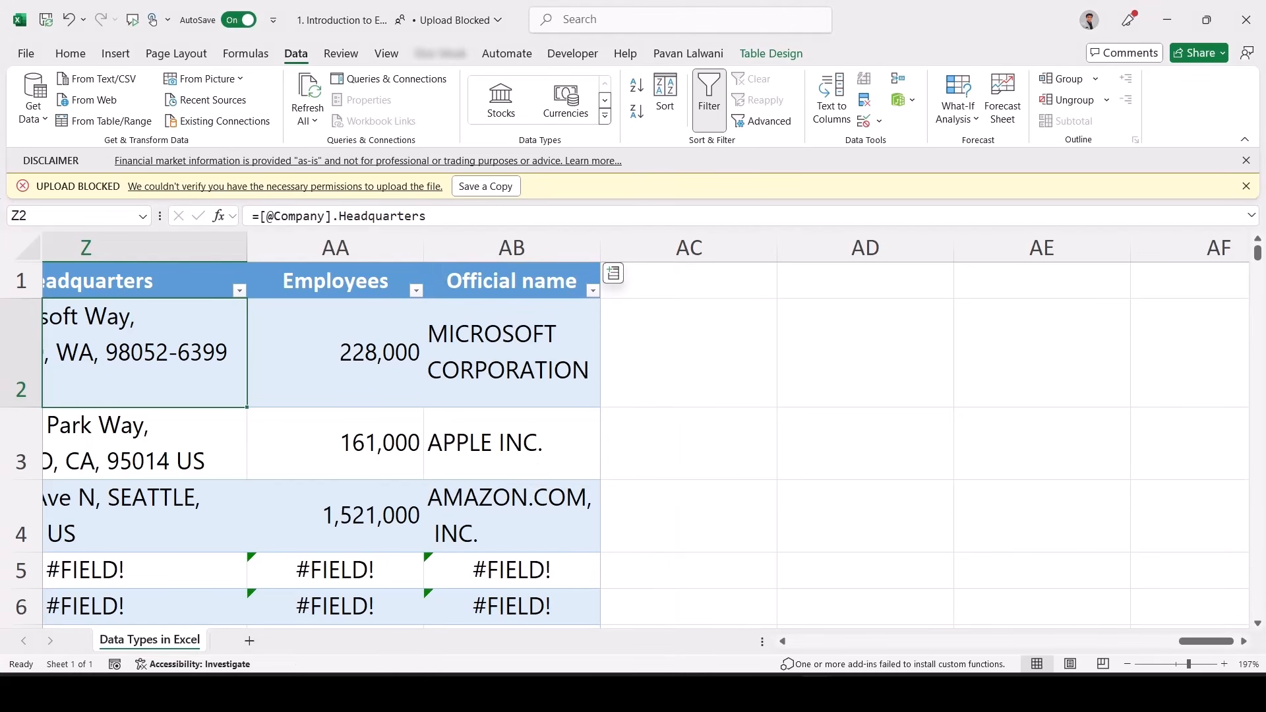
Add the companies' Industry and Year incorporated fields as new columns of the table
left_click(613, 272)
scroll(721, 455, "down", 3)
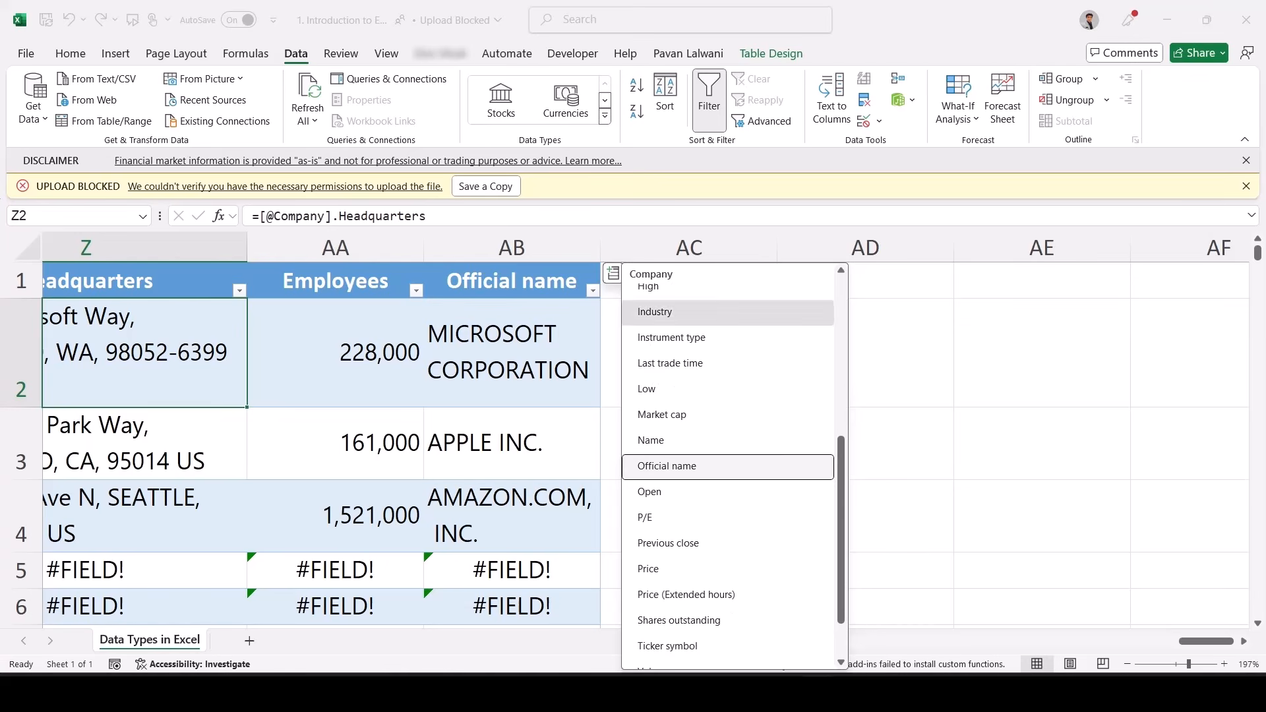
left_click(686, 311)
scroll(560, 460, "right", 3)
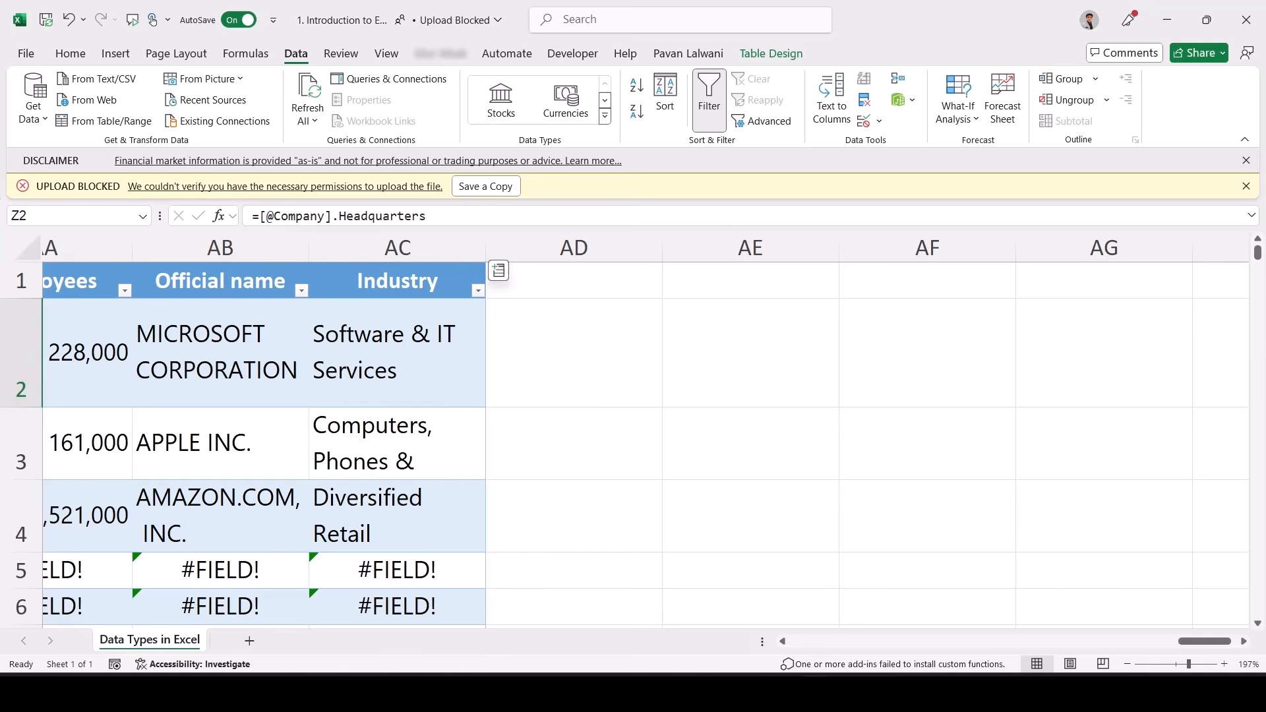
left_click(498, 270)
scroll(613, 464, "down", 5)
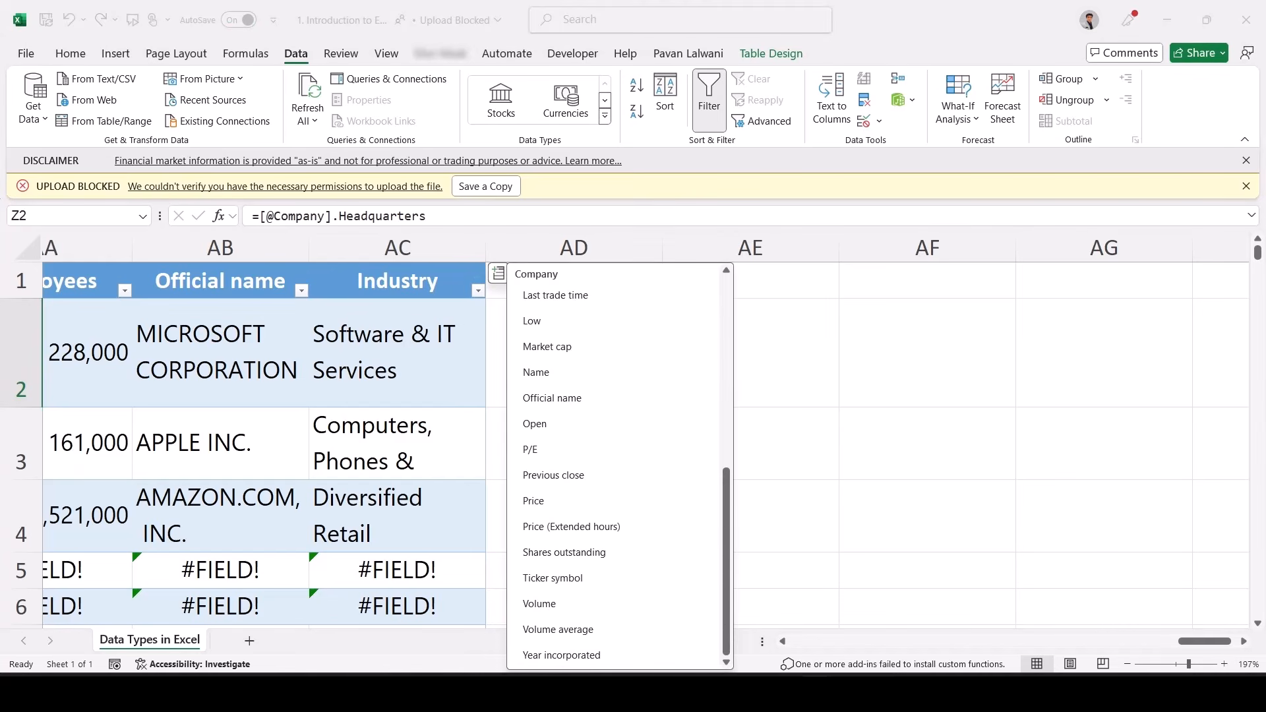
left_click(579, 656)
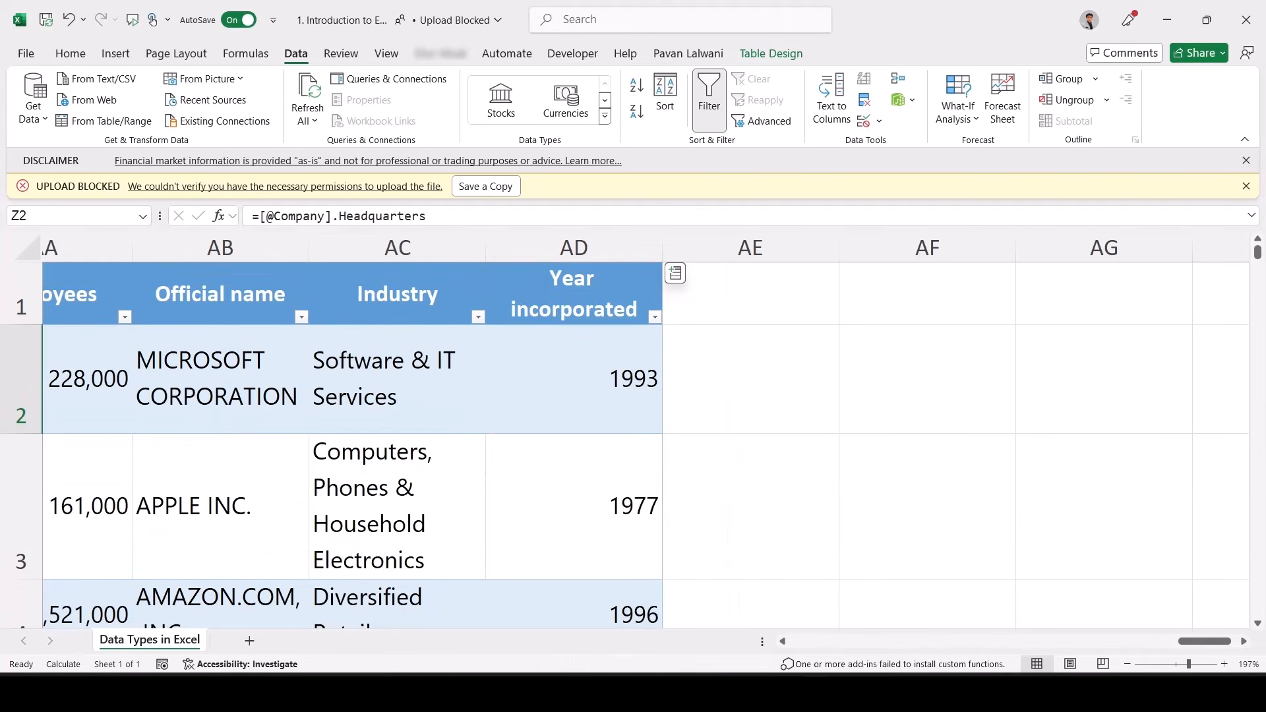
Look over the full gallery of available data types and close it without applying one
scroll(645, 557, "right", 2)
scroll(645, 557, "right", 1)
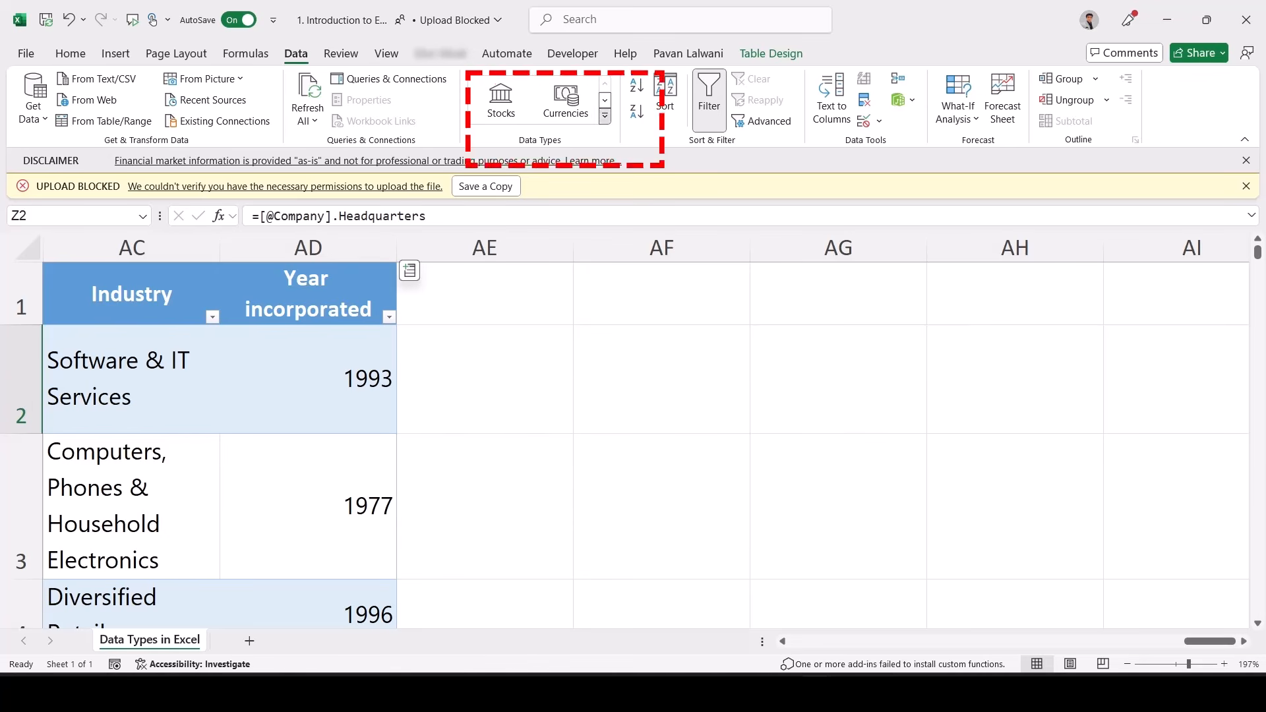
left_click(604, 116)
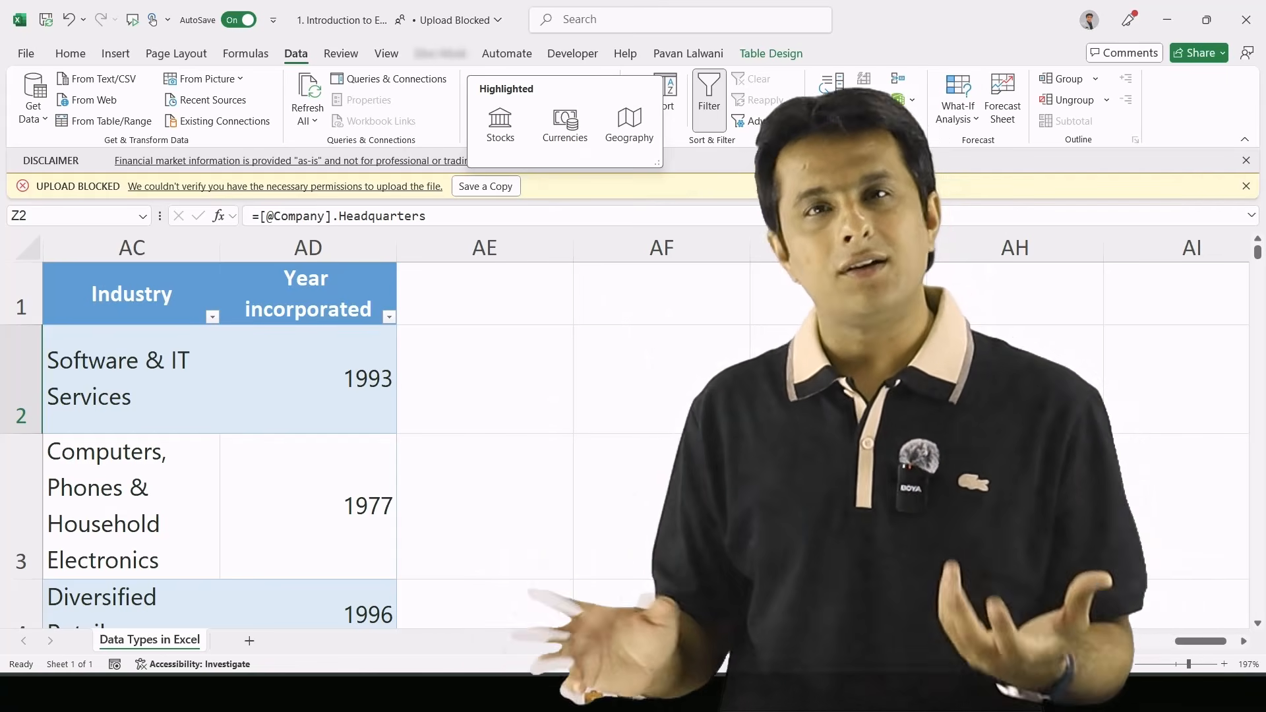
key("Escape")
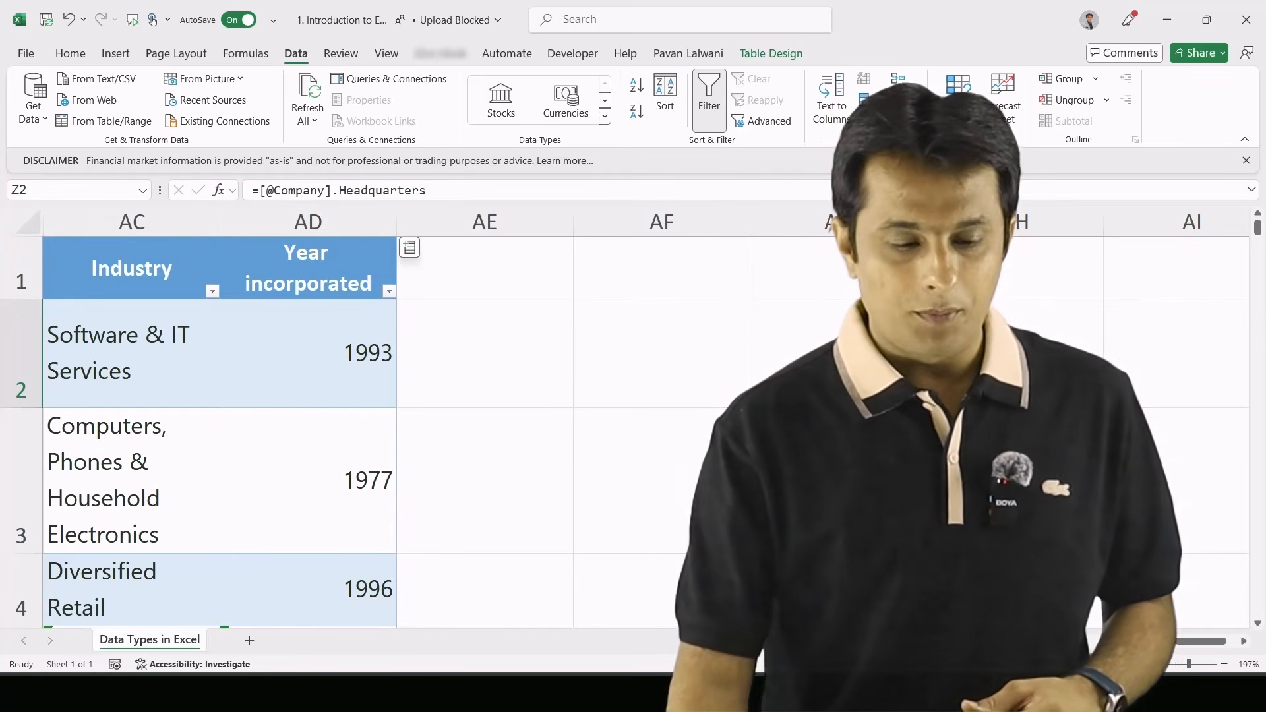